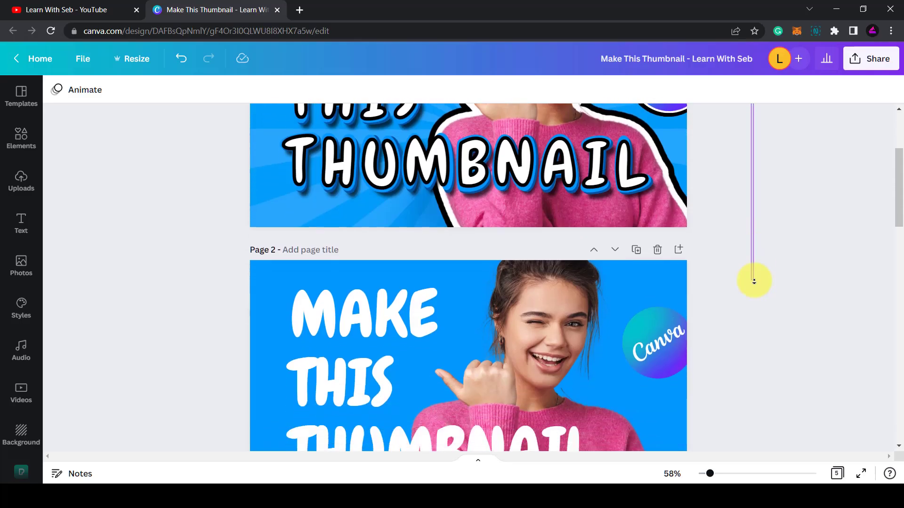
- Compare the styled and plain thumbnails on pages 1 and 2, and examine the layered sample letters on the Fonts page
scroll(754, 277, down, 3)
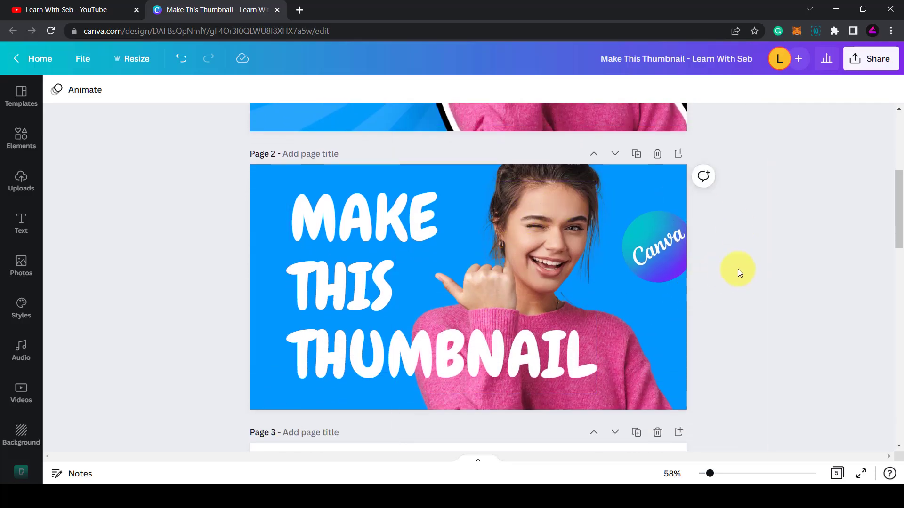
scroll(772, 263, up, 5)
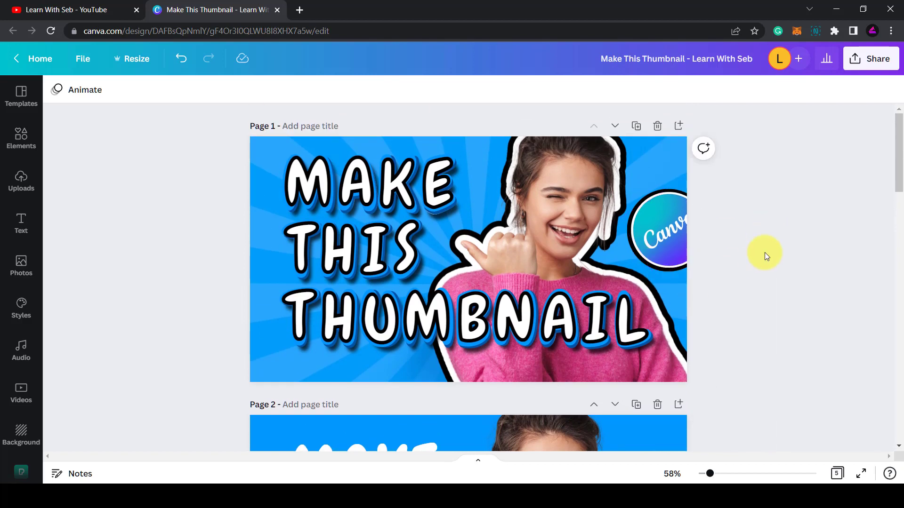
scroll(742, 293, down, 5)
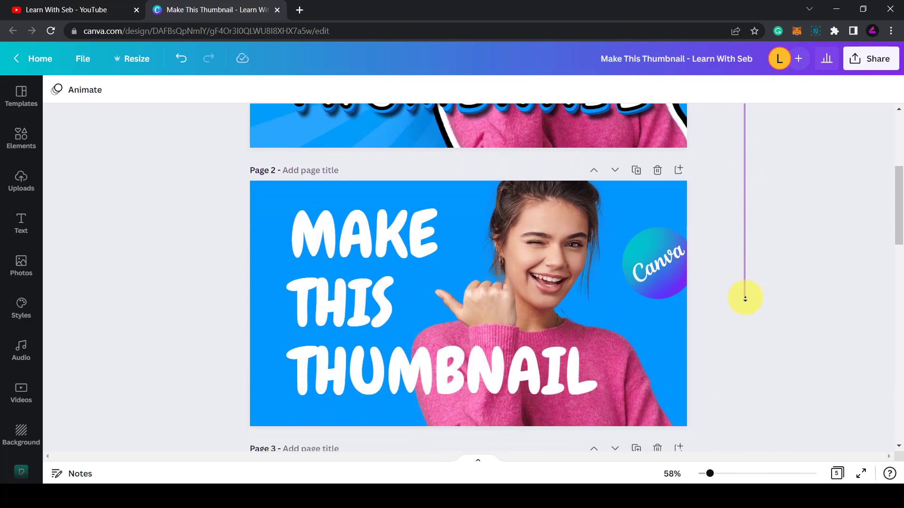
scroll(745, 298, down, 8)
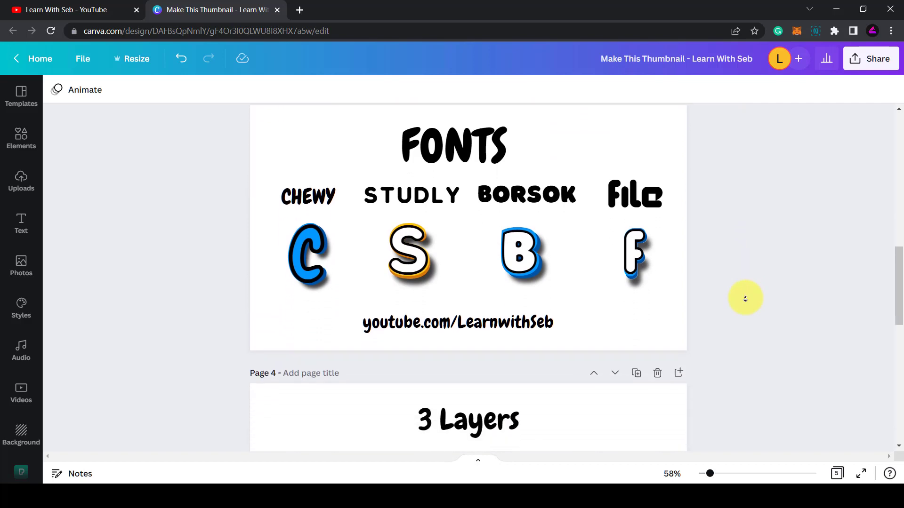
scroll(757, 281, up, 1)
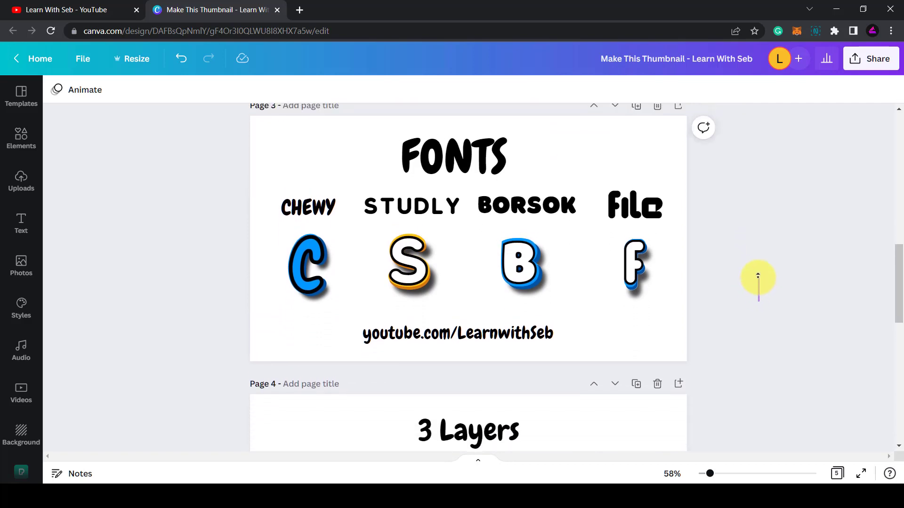
scroll(758, 276, up, 1)
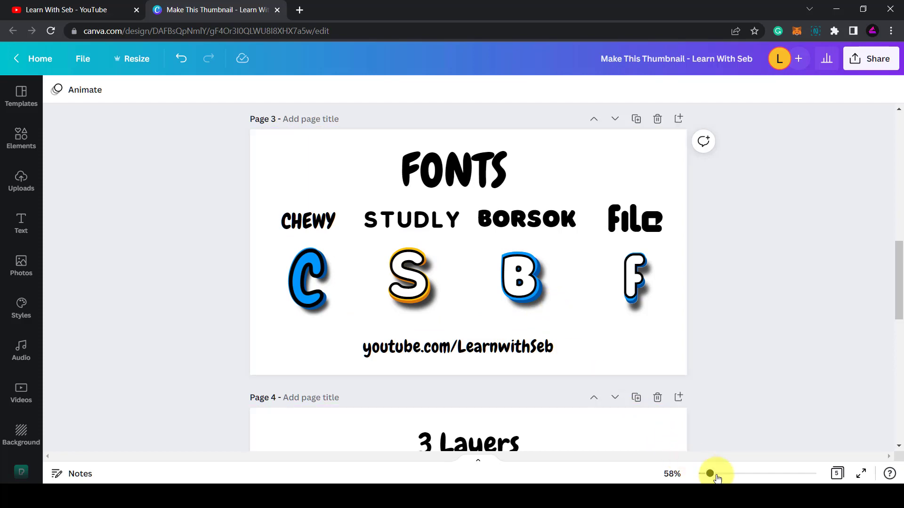
drag(710, 474, 743, 479)
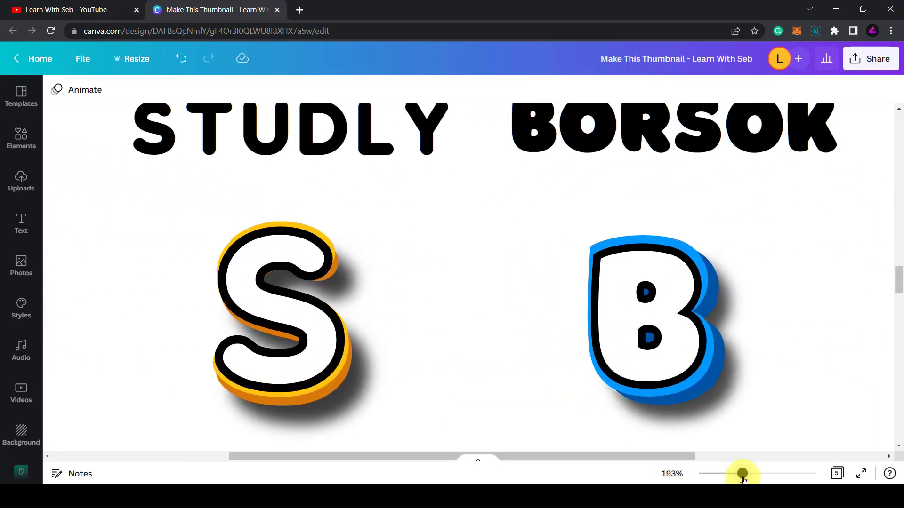
scroll(751, 329, down, 1)
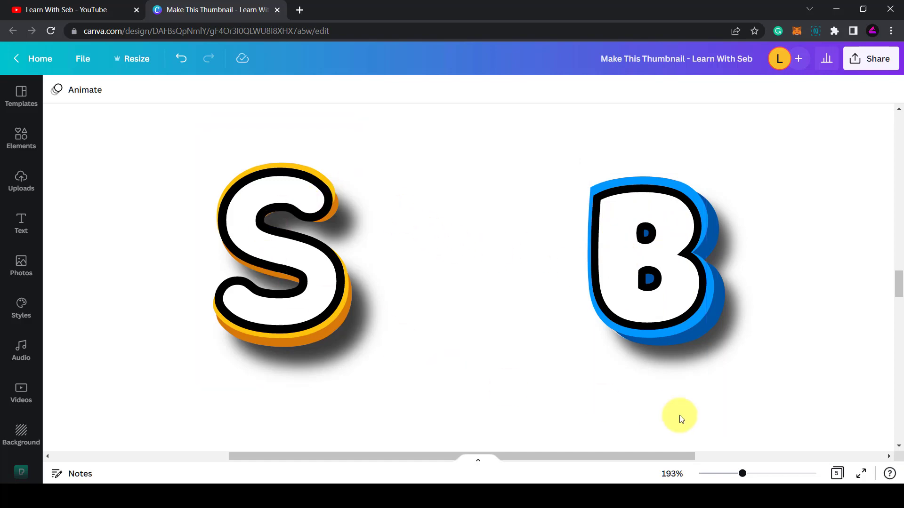
drag(741, 474, 716, 474)
- Stack the light blue B and then the outlined white B over the dark blue shadowed B on page 4
scroll(670, 355, up, 2)
scroll(671, 356, down, 5)
scroll(669, 354, down, 4)
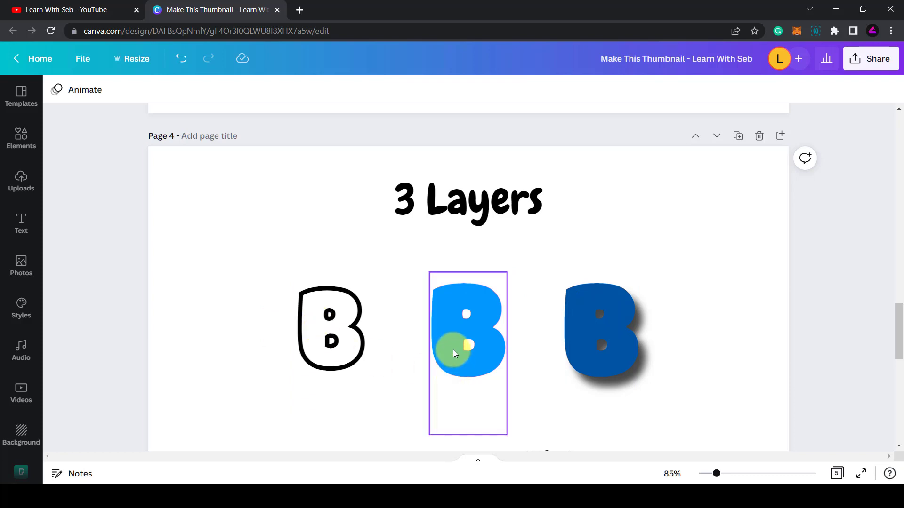
drag(459, 344, 582, 332)
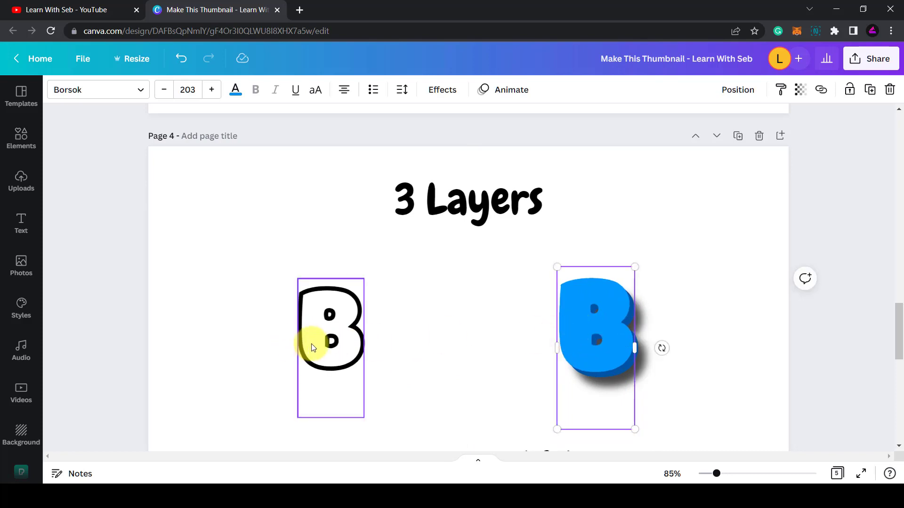
drag(322, 343, 577, 339)
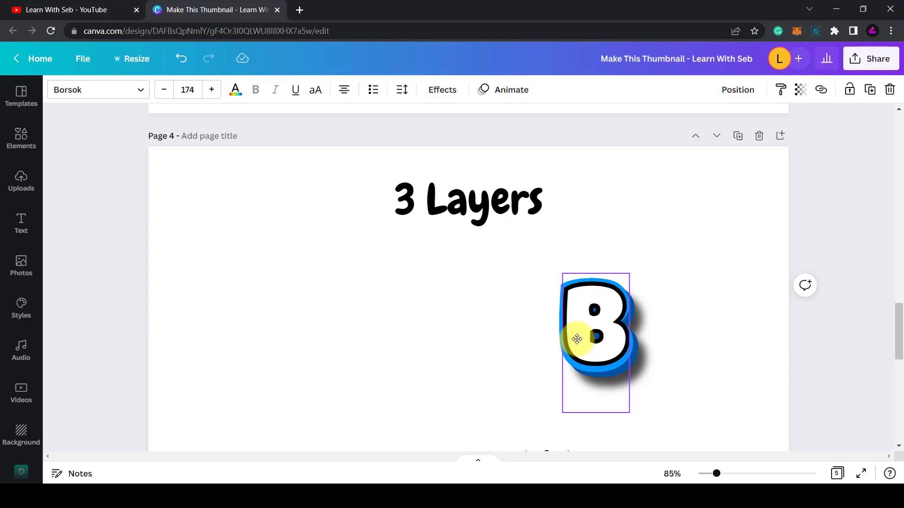
drag(577, 339, 575, 339)
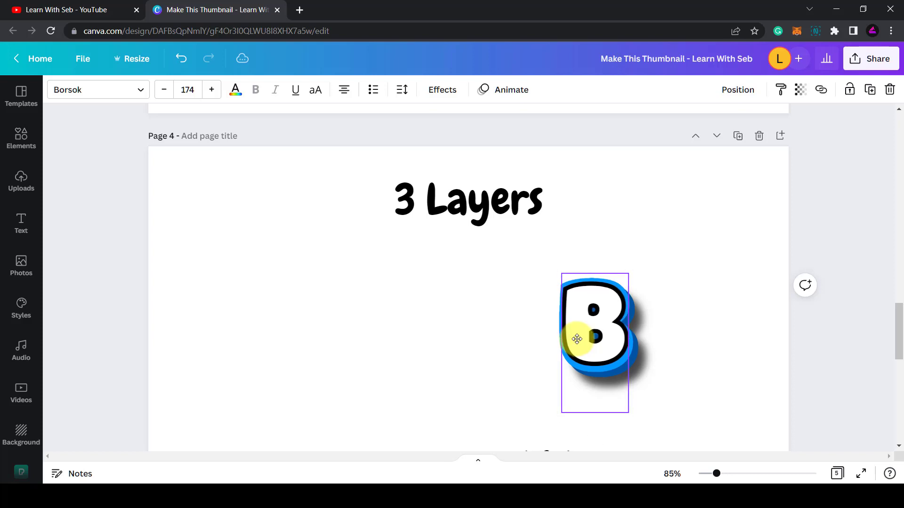
click(700, 409)
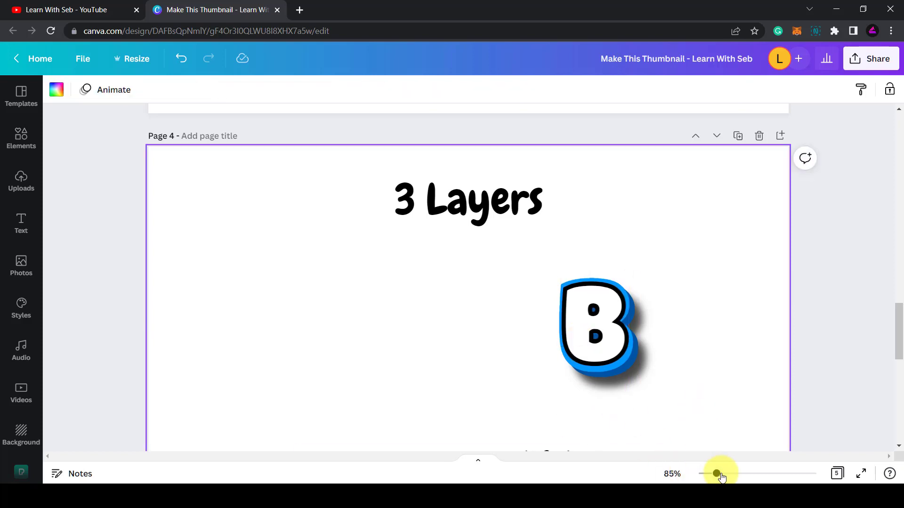
- Examine the stacked B's outline, blue layers and shadow up close
drag(715, 474, 754, 479)
scroll(720, 324, down, 5)
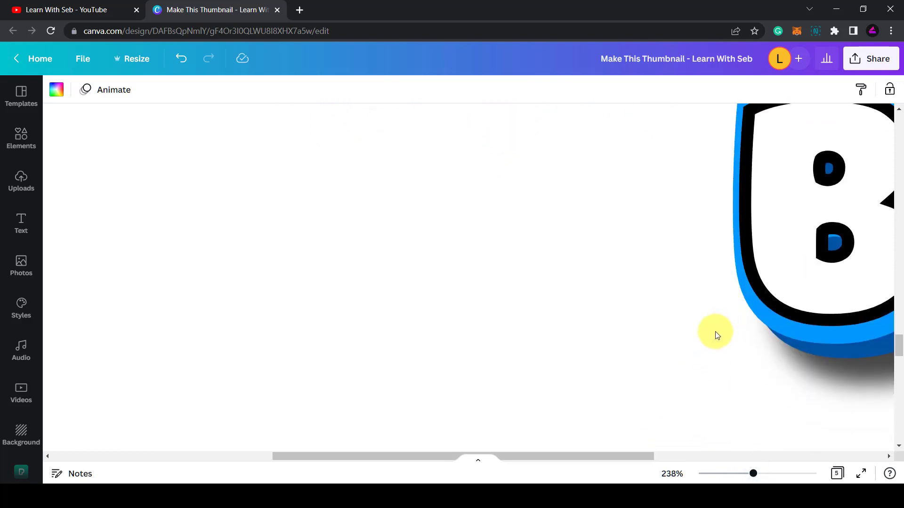
drag(607, 454, 759, 412)
scroll(761, 372, up, 2)
click(834, 310)
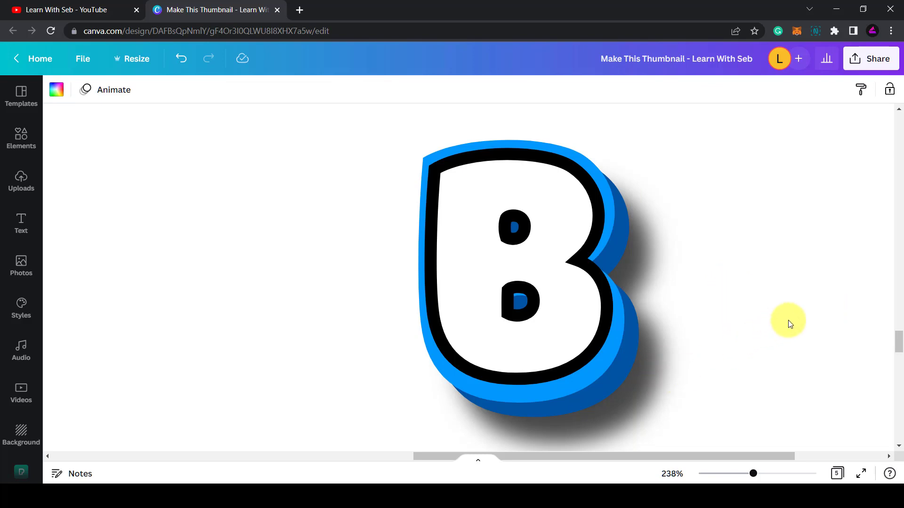
scroll(788, 320, down, 1)
scroll(753, 339, up, 1)
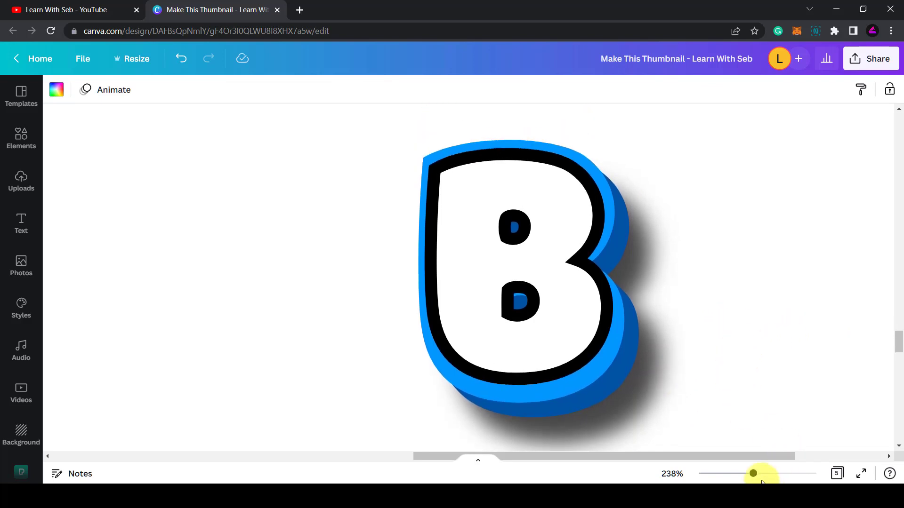
- Add a text box containing the letter "B" to the blank page 5
drag(753, 474, 714, 477)
scroll(746, 327, down, 8)
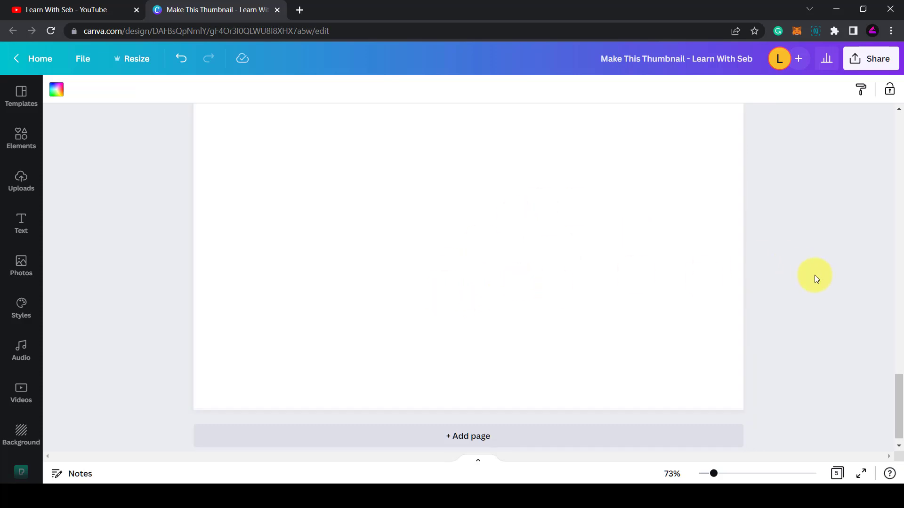
scroll(807, 257, up, 1)
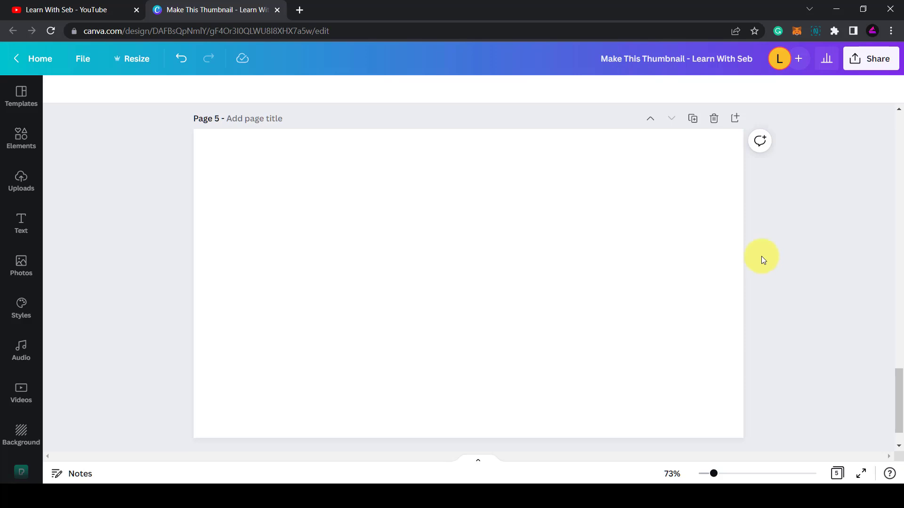
click(477, 287)
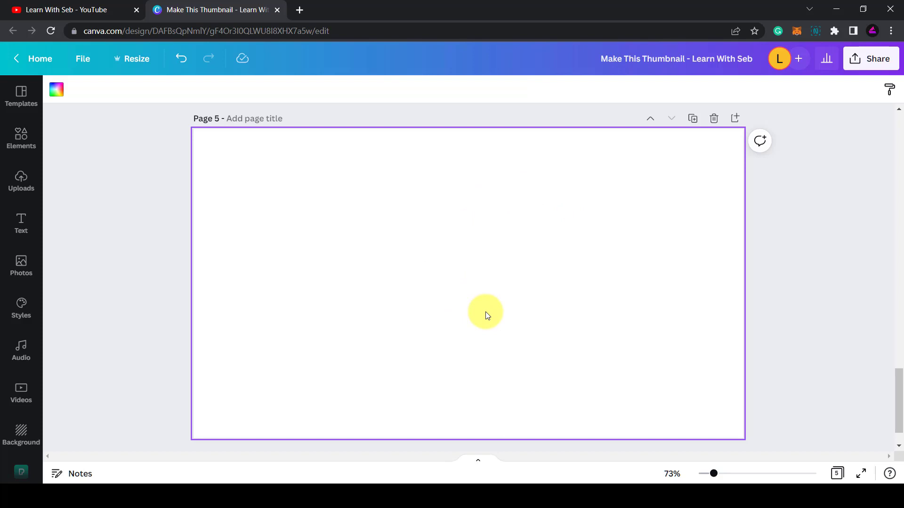
key(t)
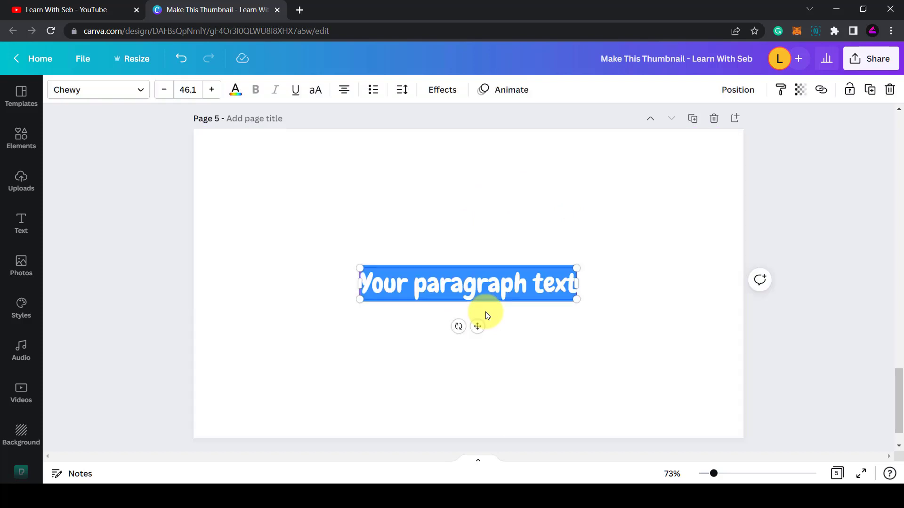
triple_click(476, 283)
text(B)
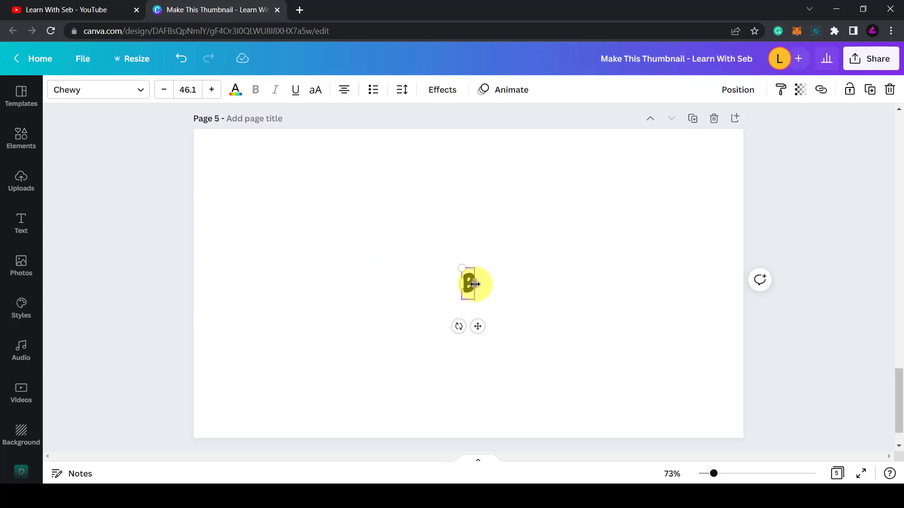
- Enlarge the B to a font size of about 235 and move it near the middle of page 5
drag(474, 299, 645, 379)
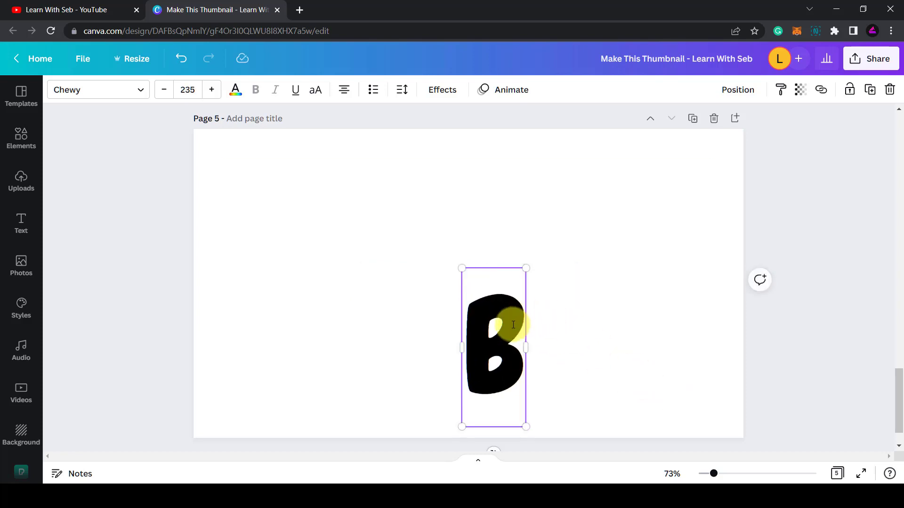
click(565, 307)
drag(511, 323, 494, 256)
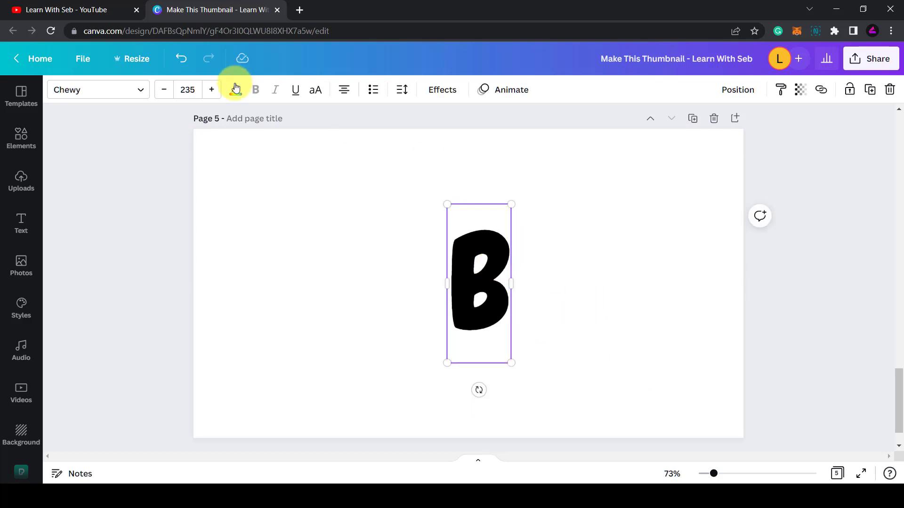
- Use the Chewy font for the B and colour it dark blue from the document colours
click(140, 92)
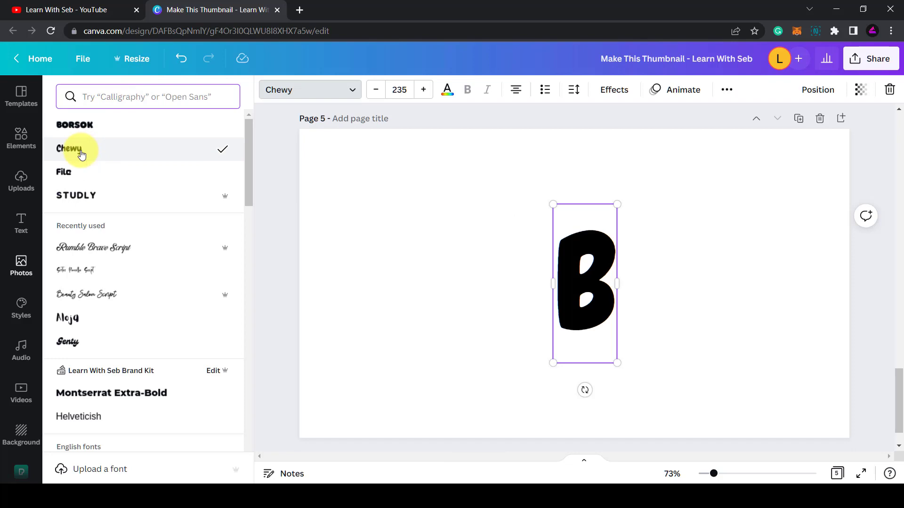
click(81, 151)
key(Escape)
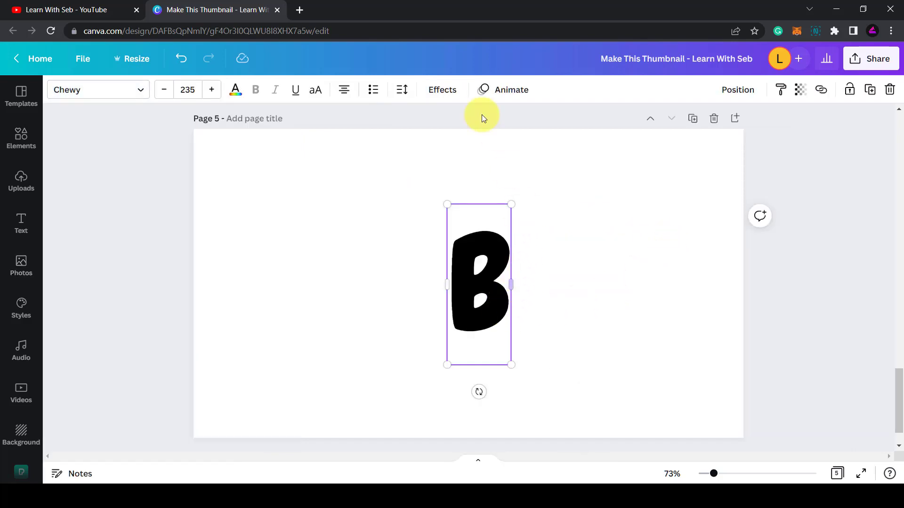
click(235, 90)
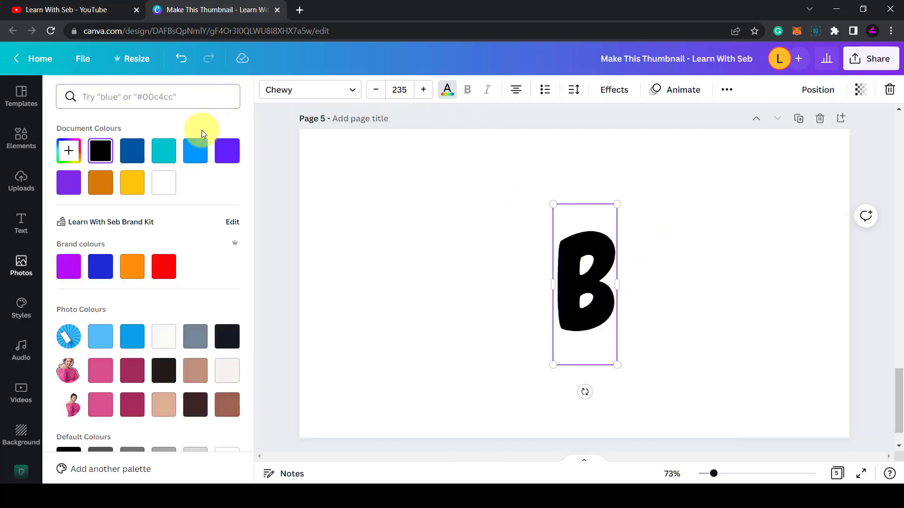
click(138, 160)
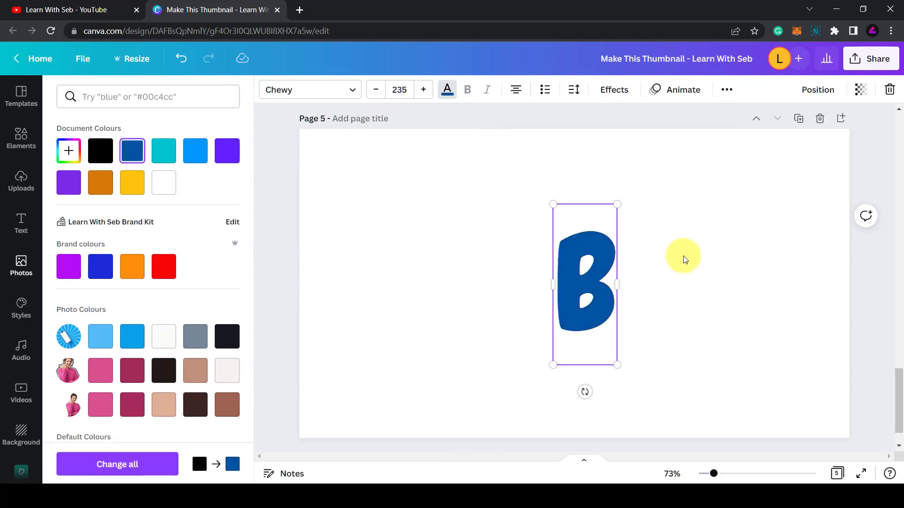
key(Escape)
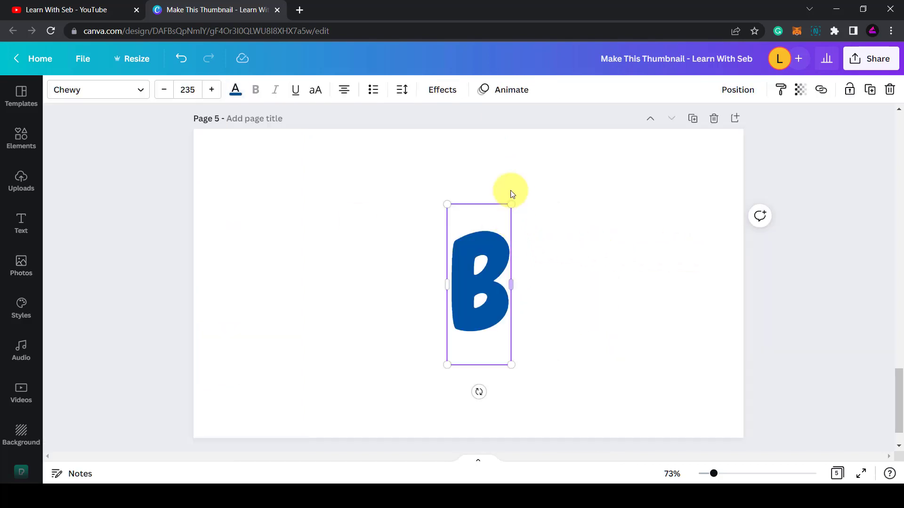
- Apply the Shadow effect to the B and set the shadow colour to black
click(438, 90)
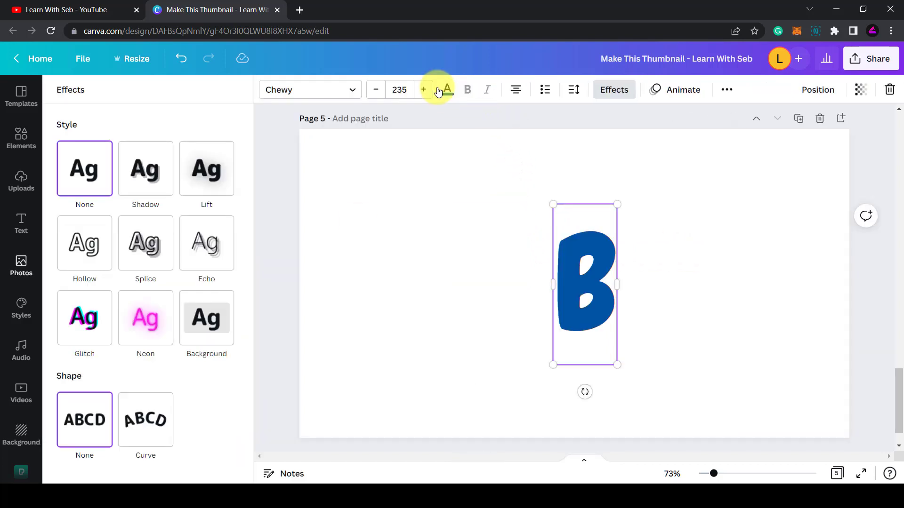
click(148, 181)
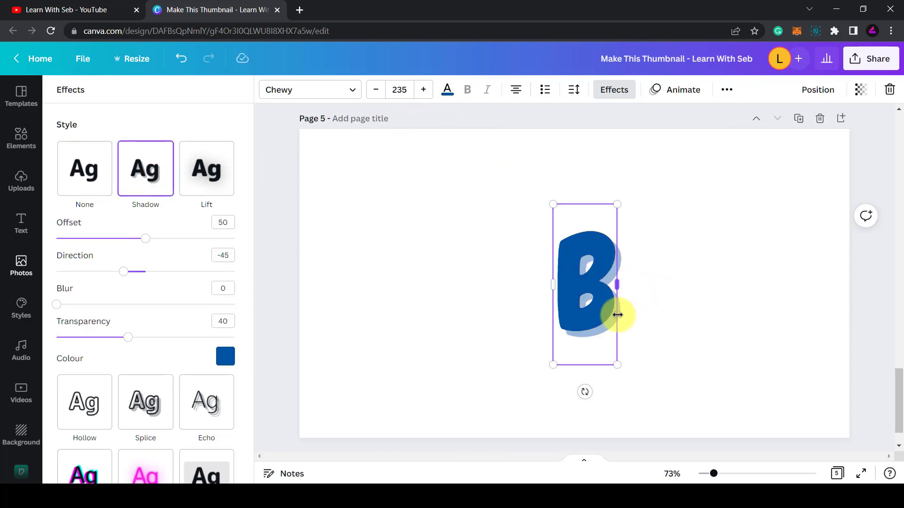
click(226, 359)
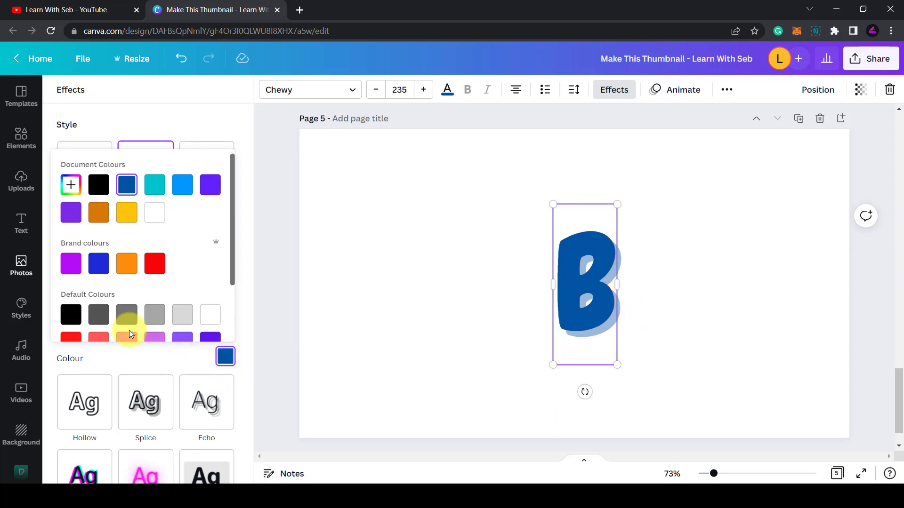
click(65, 319)
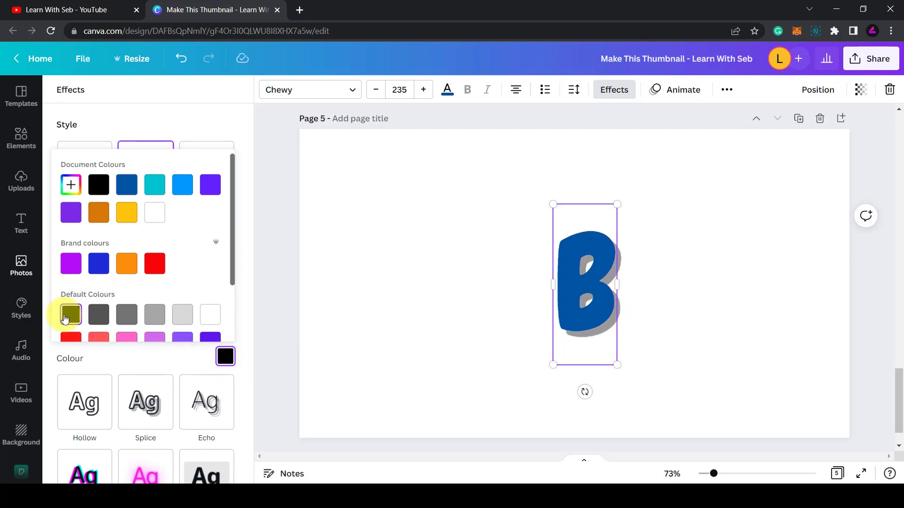
click(280, 206)
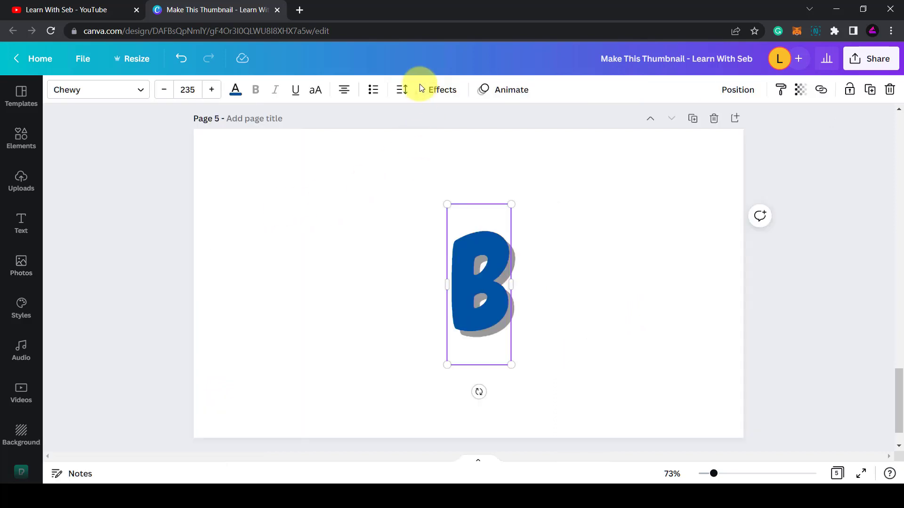
- Adjust the B's shadow to offset 63, direction -48, blur 44 and transparency 68
click(437, 96)
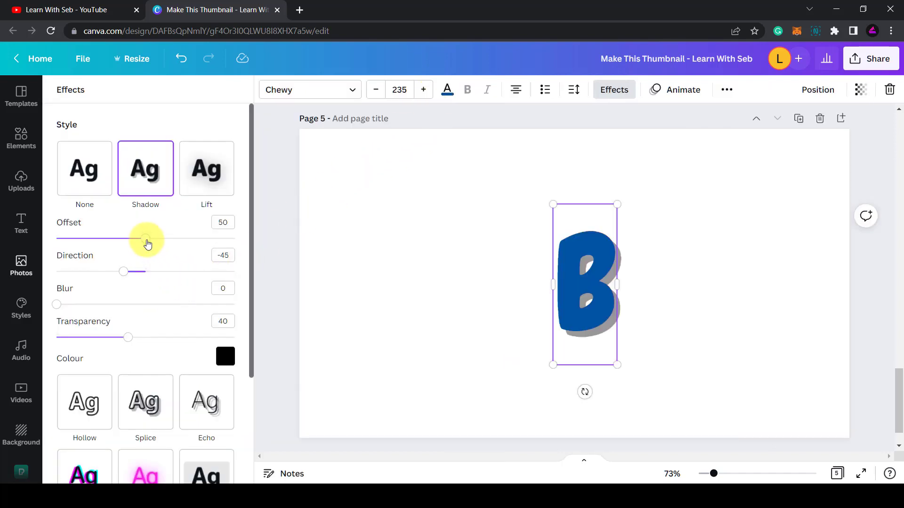
drag(148, 243, 168, 238)
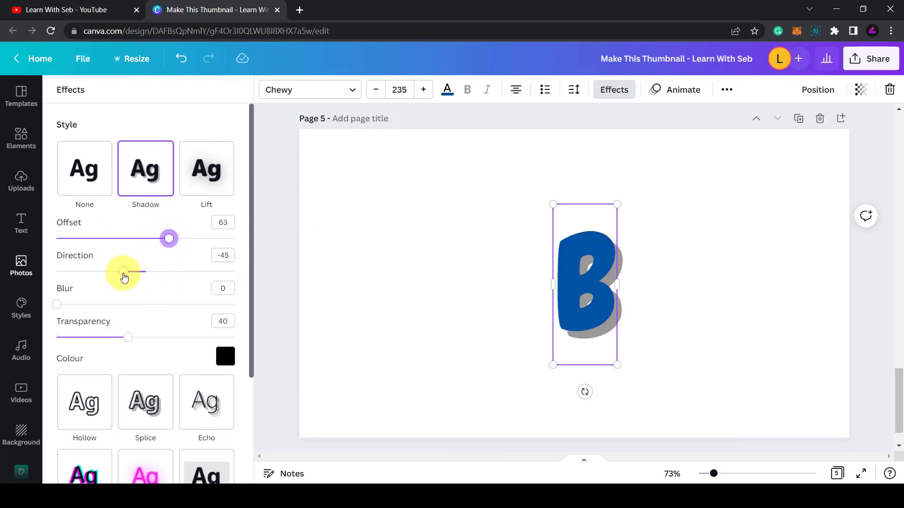
mouse_move(123, 272)
mouse_down()
mouse_move(191, 278)
mouse_move(210, 292)
mouse_move(45, 279)
mouse_move(123, 281)
mouse_up()
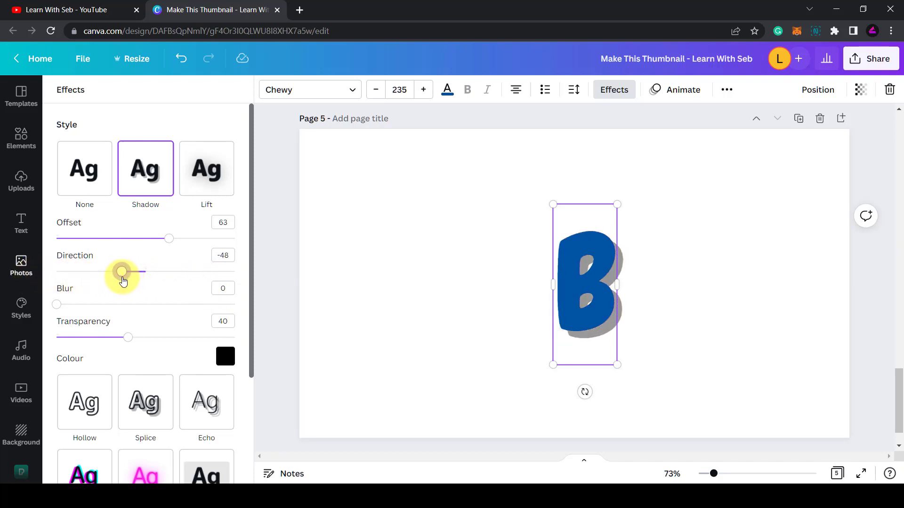
drag(59, 306, 149, 305)
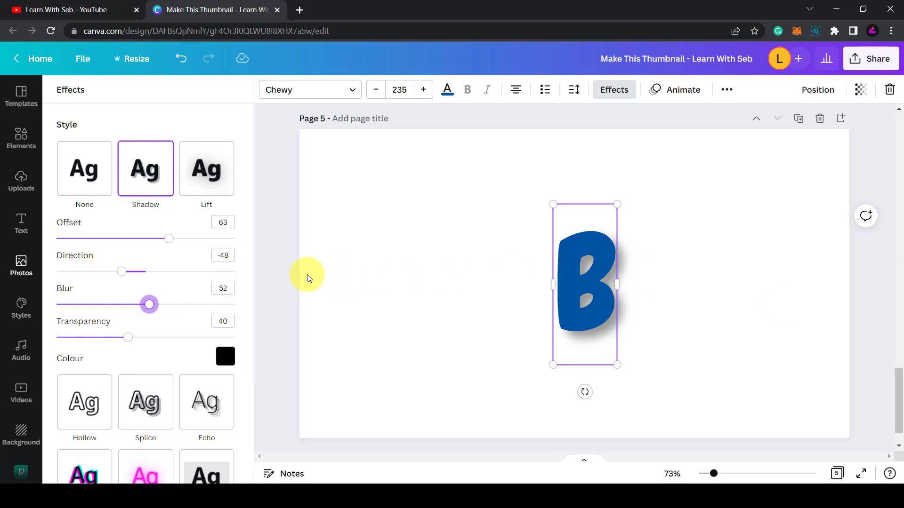
drag(147, 305, 135, 307)
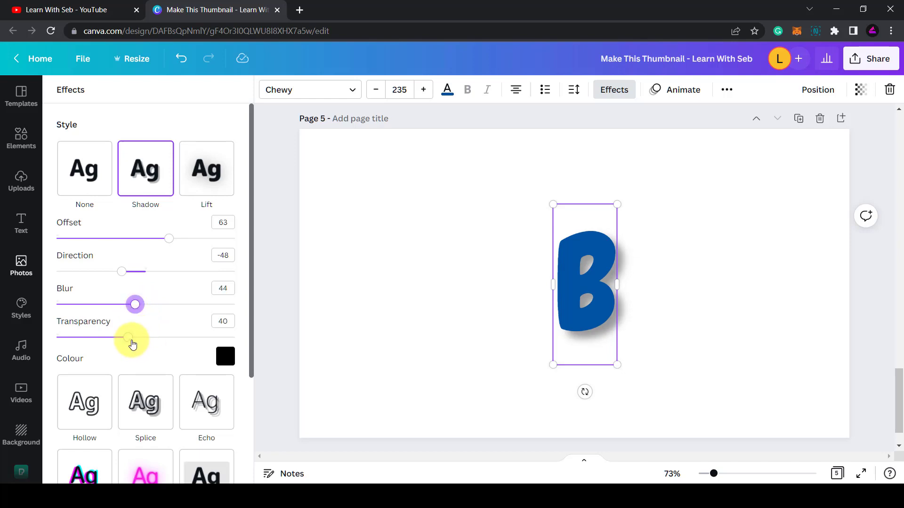
drag(131, 345, 179, 346)
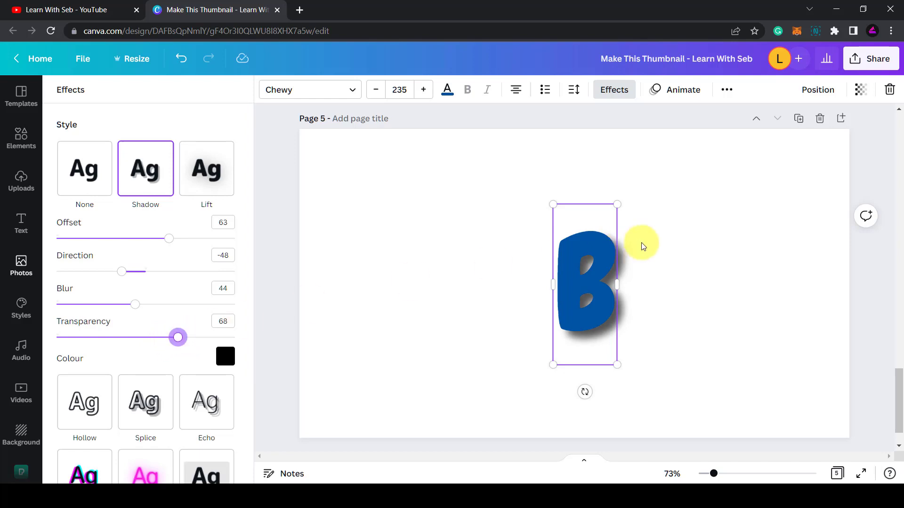
click(728, 258)
click(574, 322)
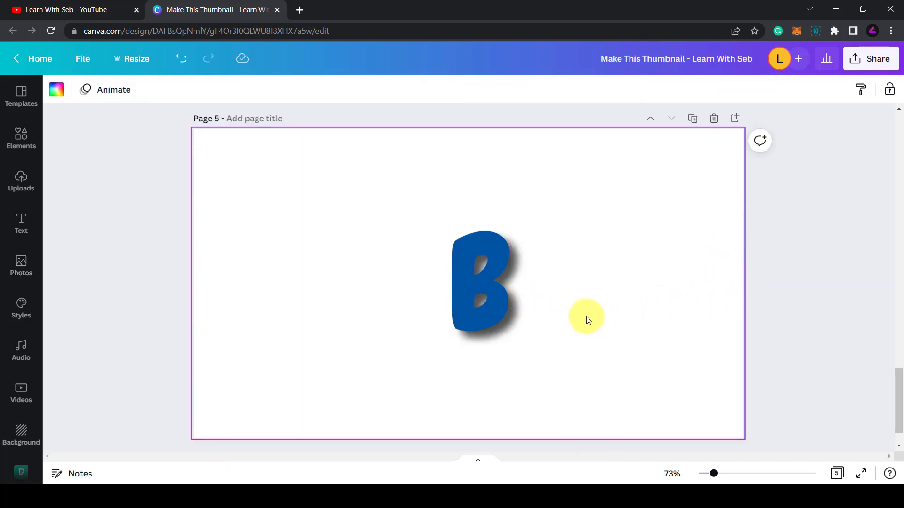
- Duplicate the dark blue B and place the copy slightly up and to the left of the original
click(498, 315)
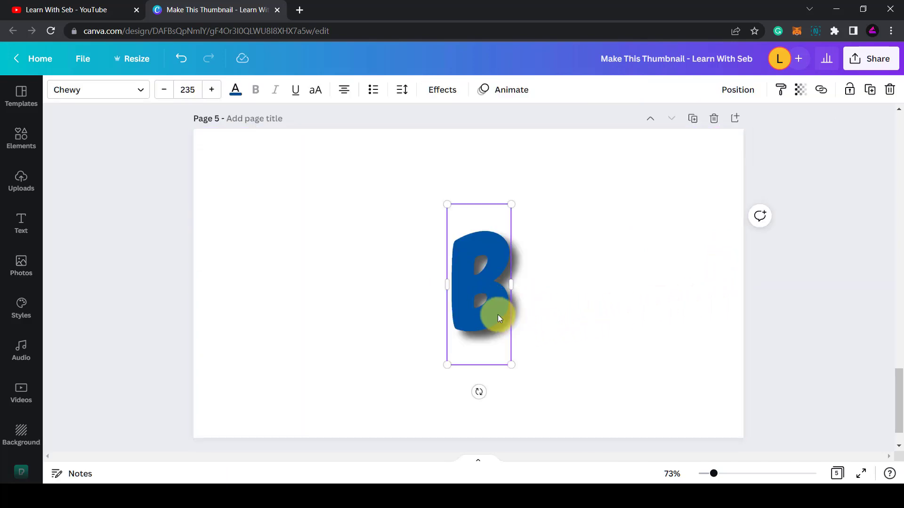
key(ctrl+c)
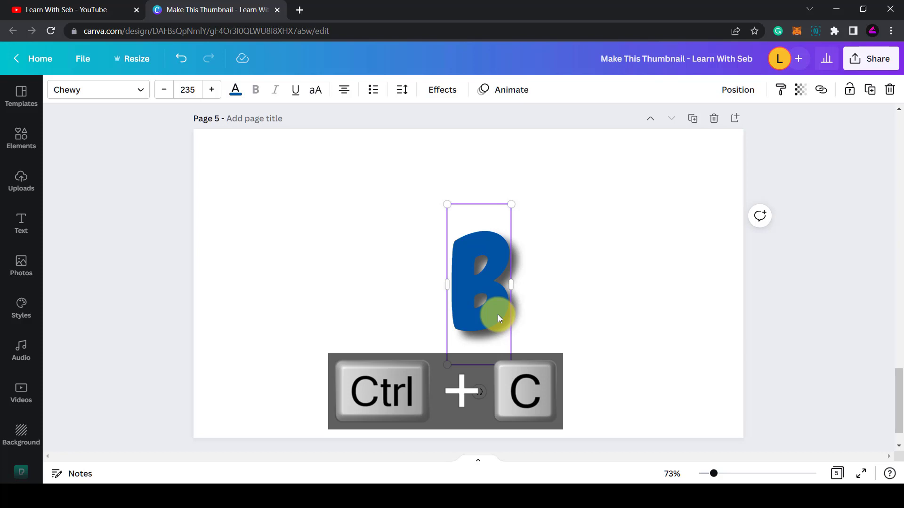
key(ctrl+v)
drag(499, 320, 485, 307)
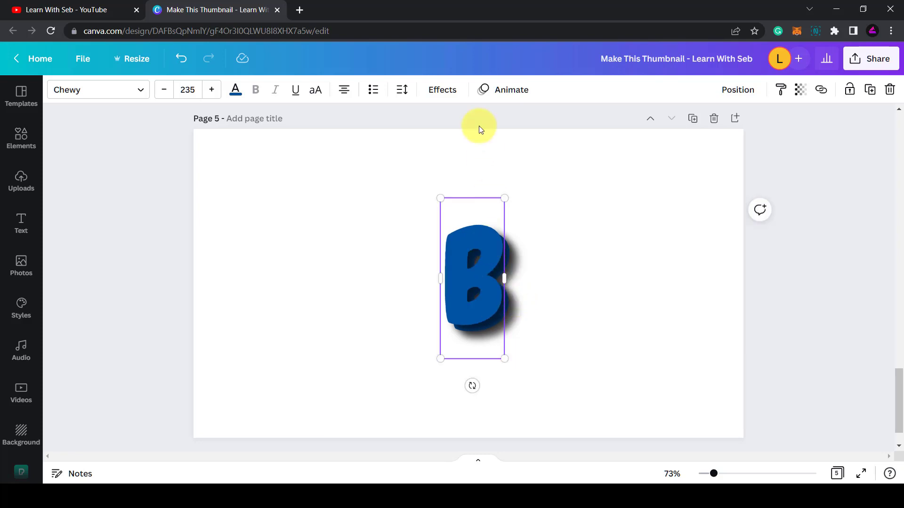
- Remove the shadow effect from the front B and colour it light blue from the document colours
click(442, 90)
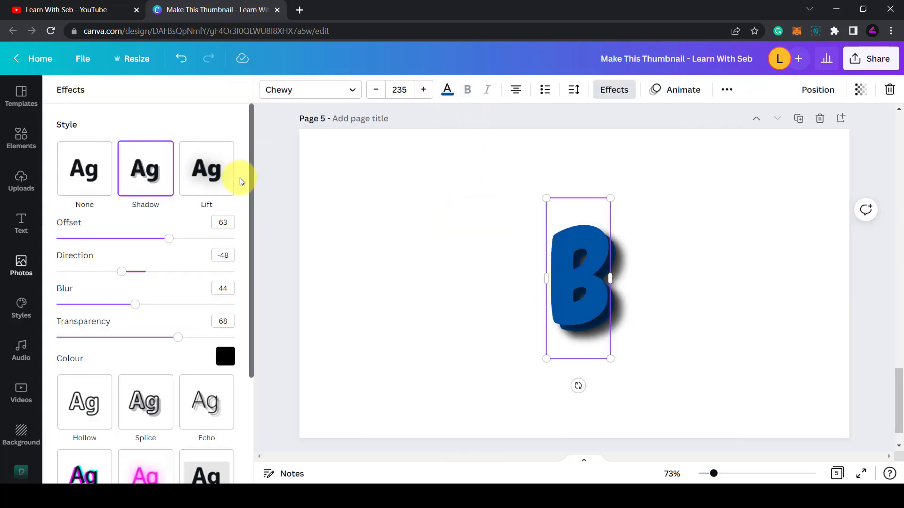
click(87, 185)
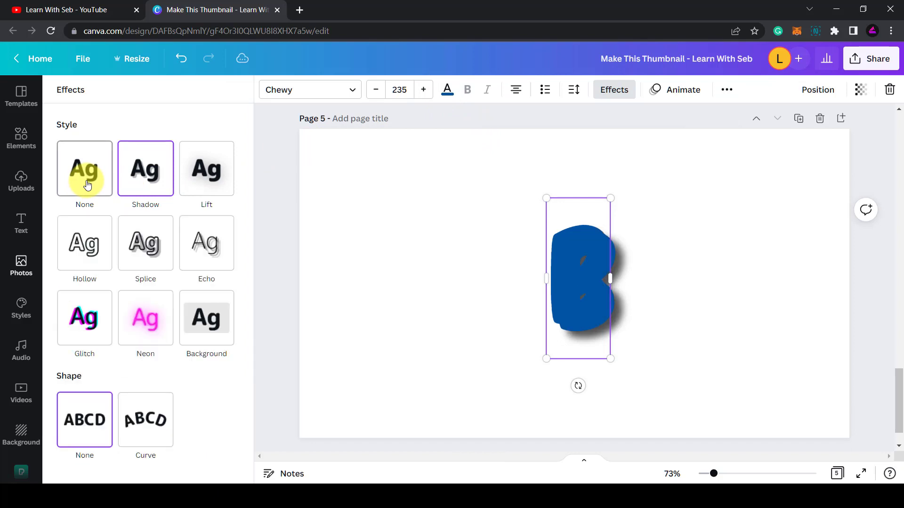
click(447, 90)
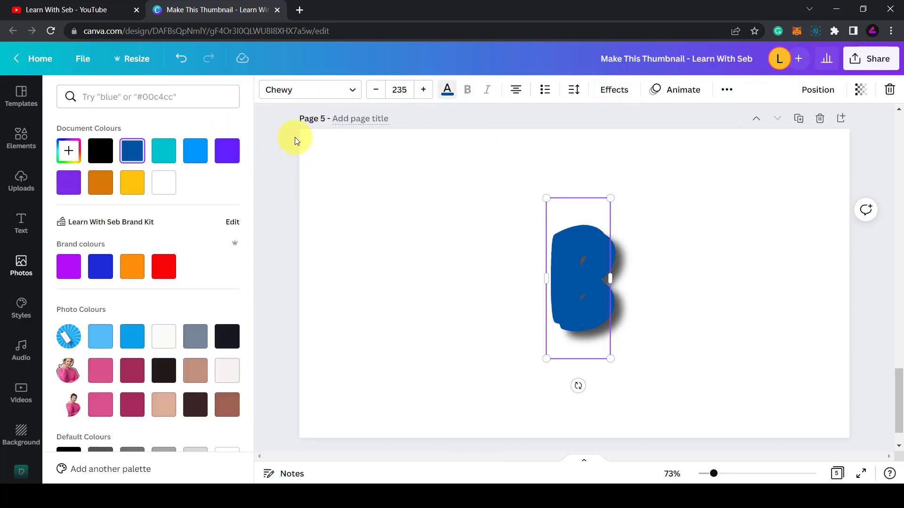
click(195, 151)
key(Escape)
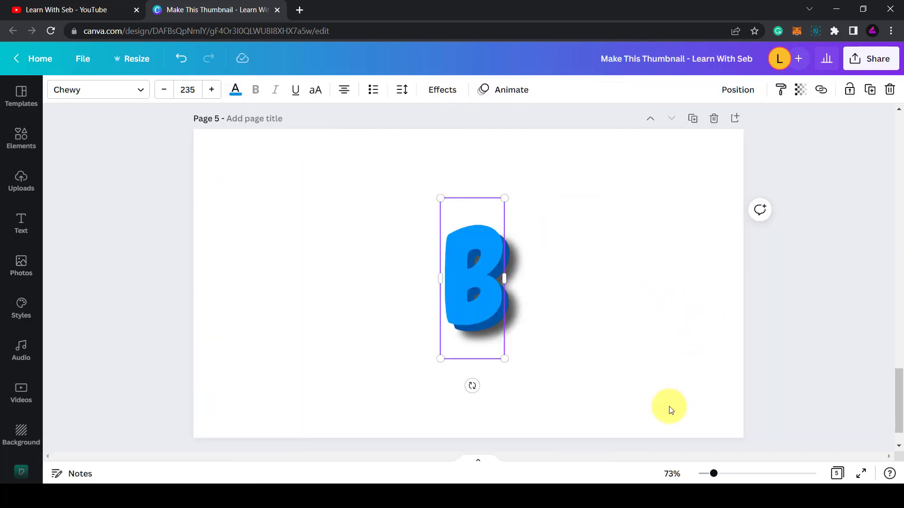
- Nudge the light blue B slightly down and right so less of the dark blue layer shows behind it
drag(714, 474, 729, 474)
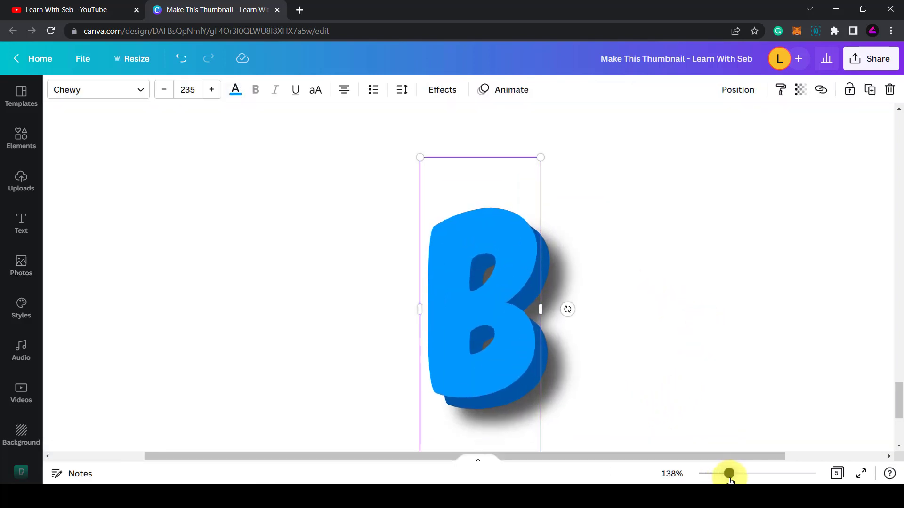
scroll(703, 334, down, 1)
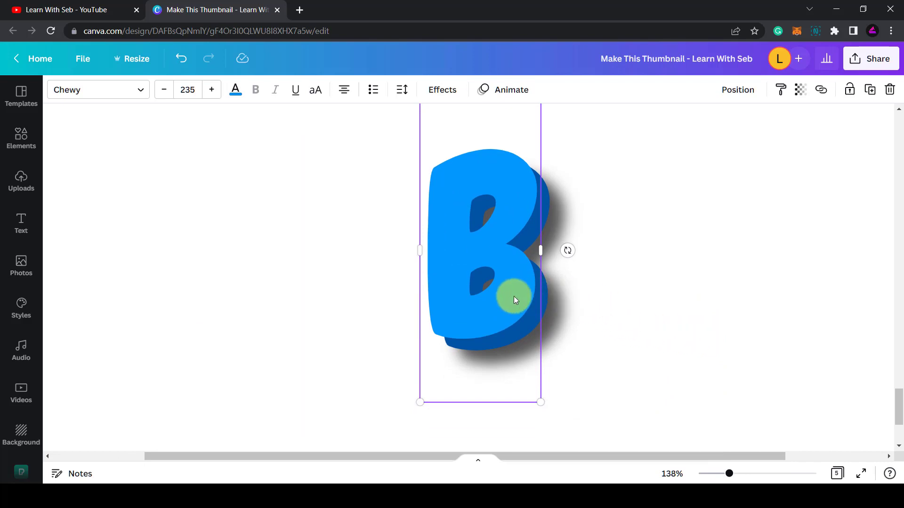
mouse_move(510, 297)
mouse_down()
mouse_move(503, 297)
mouse_move(514, 300)
mouse_up()
click(566, 340)
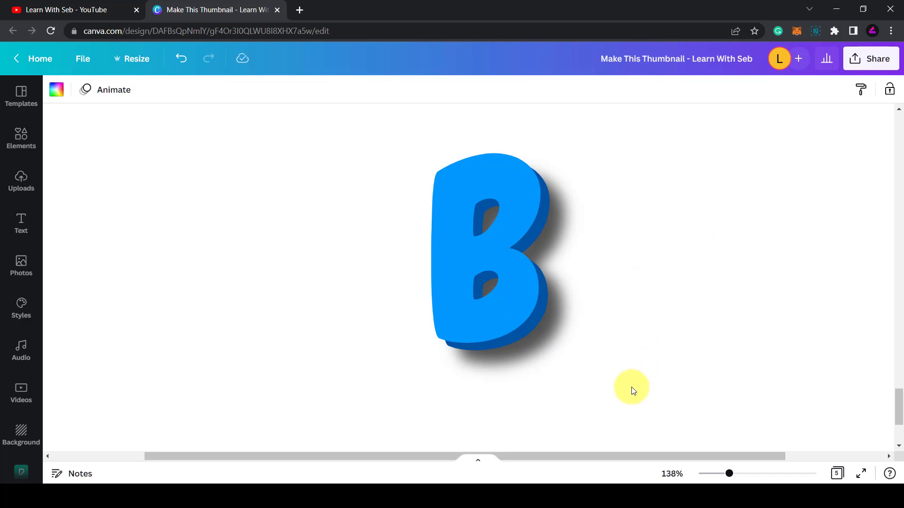
click(473, 328)
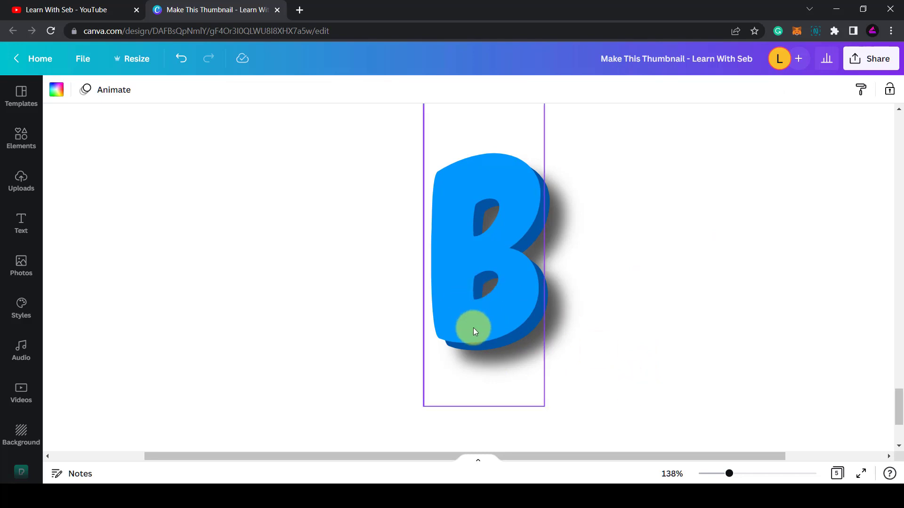
click(609, 318)
- Duplicate the light blue B and place the copy beside the layered letter, to its left
drag(730, 473, 722, 475)
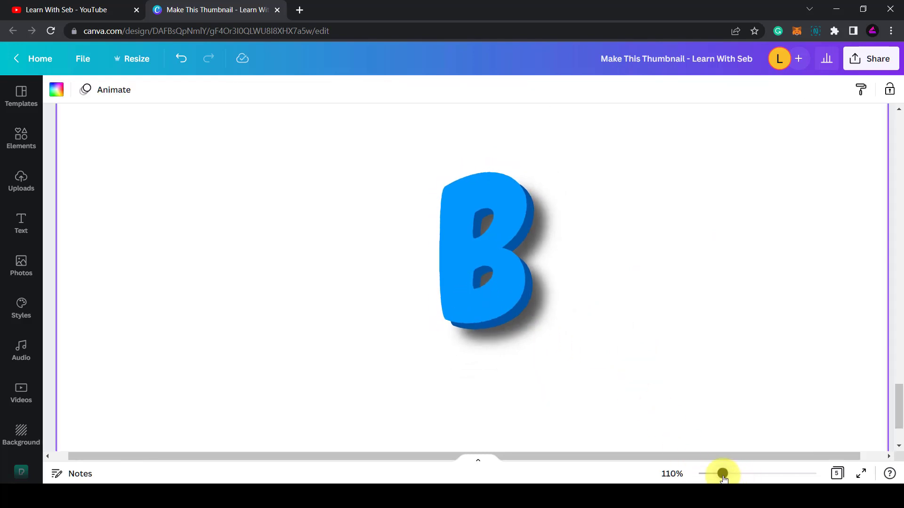
click(495, 290)
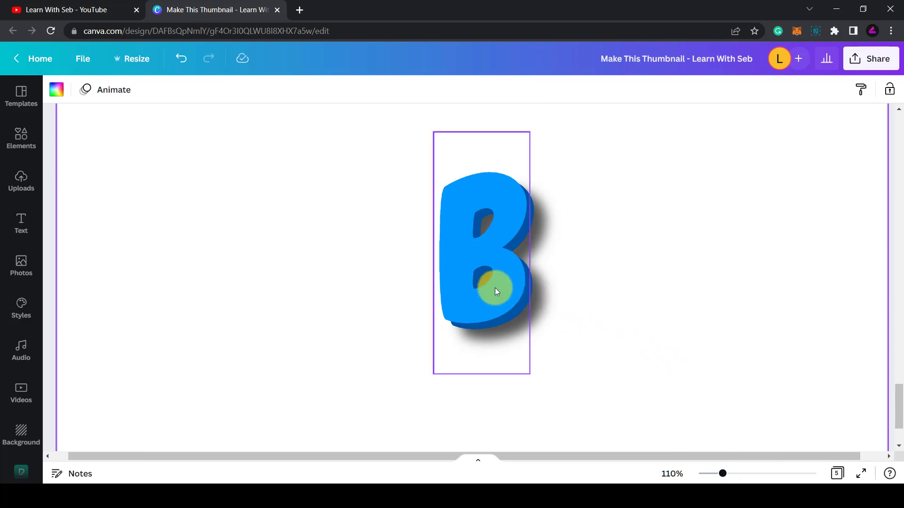
key(ctrl+c)
key(ctrl+v)
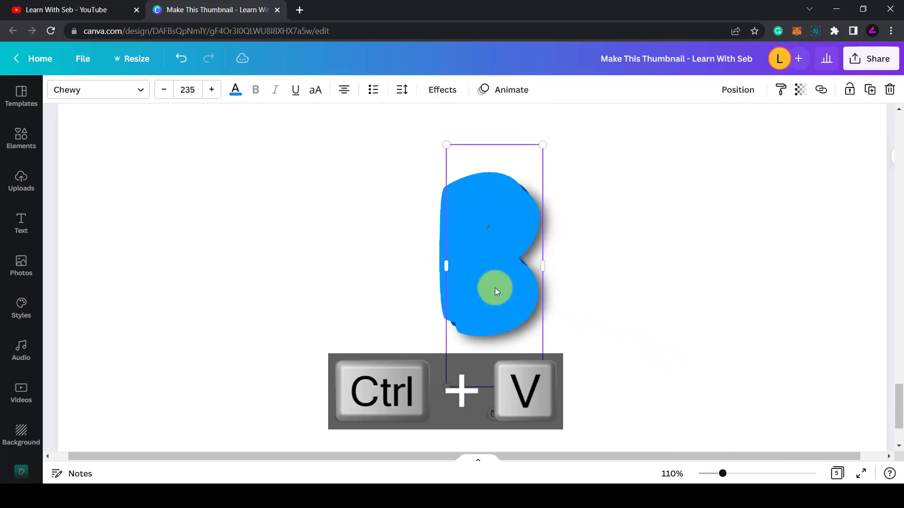
drag(498, 290, 383, 283)
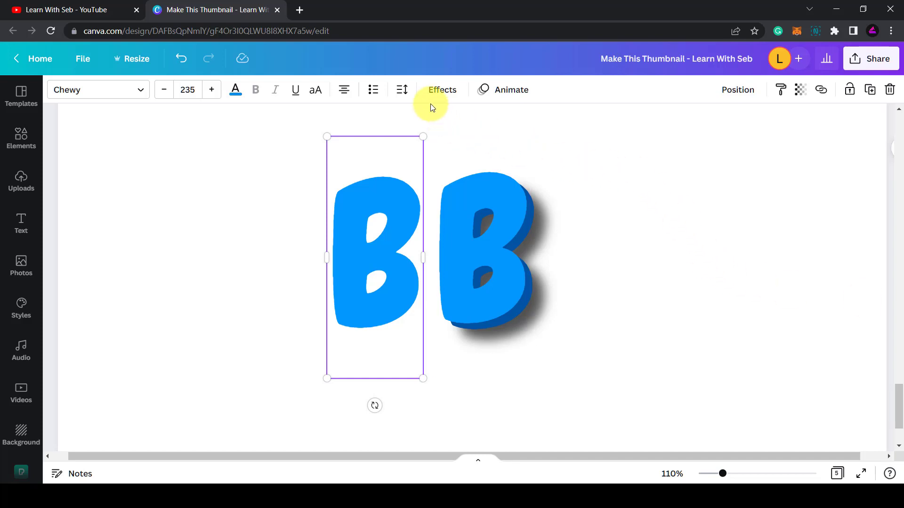
- Colour the separate B near-black from the photo colours and apply the Splice effect to it
click(234, 97)
click(224, 339)
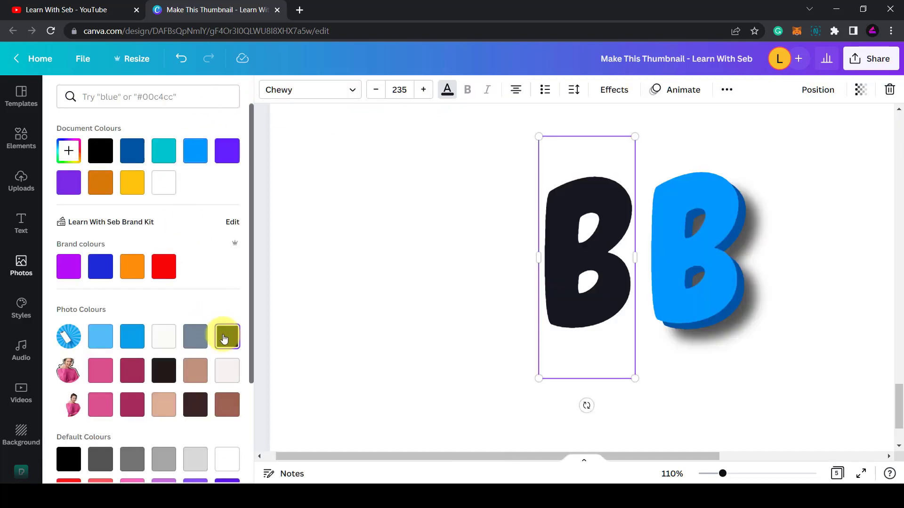
click(618, 94)
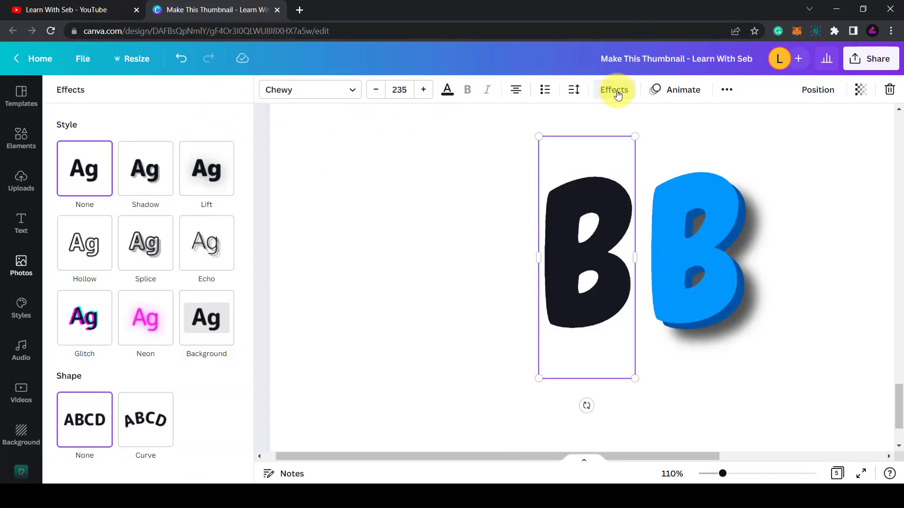
click(146, 262)
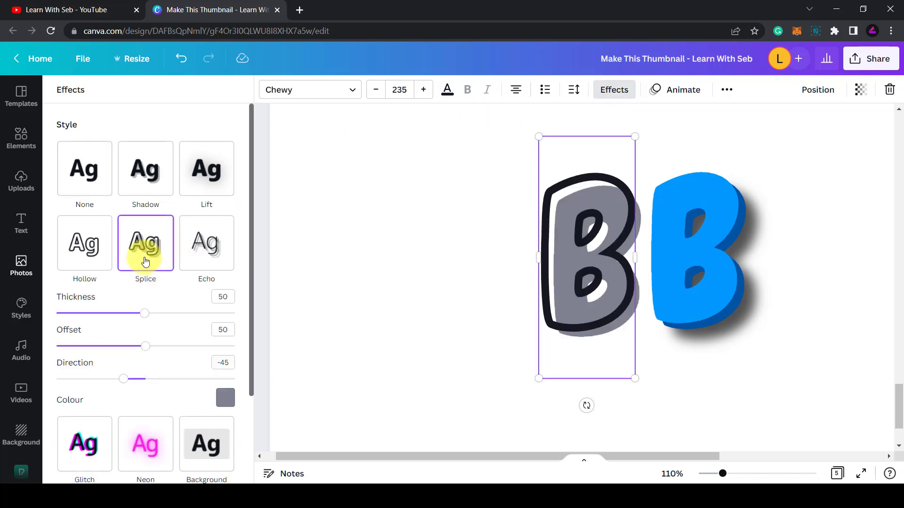
- Set the Splice colour to white and its offset to 0, and move the outlined B over the blue layers
click(225, 399)
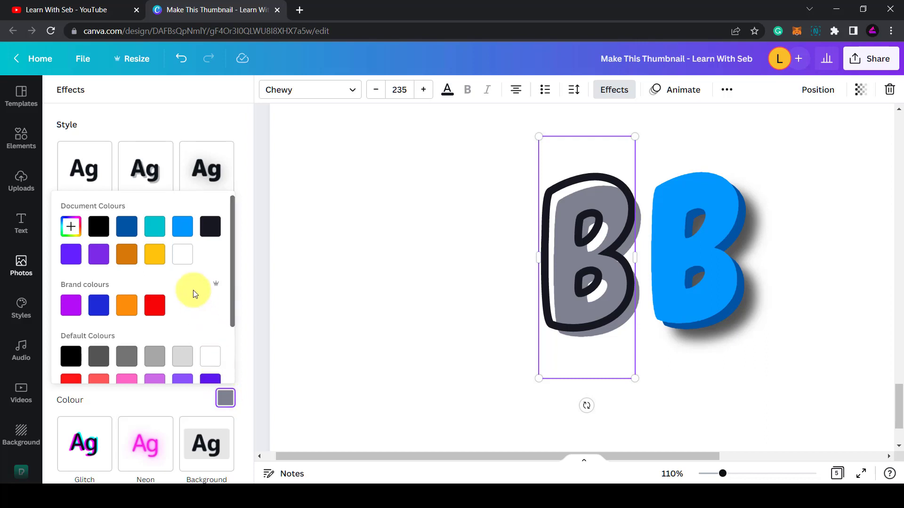
click(183, 258)
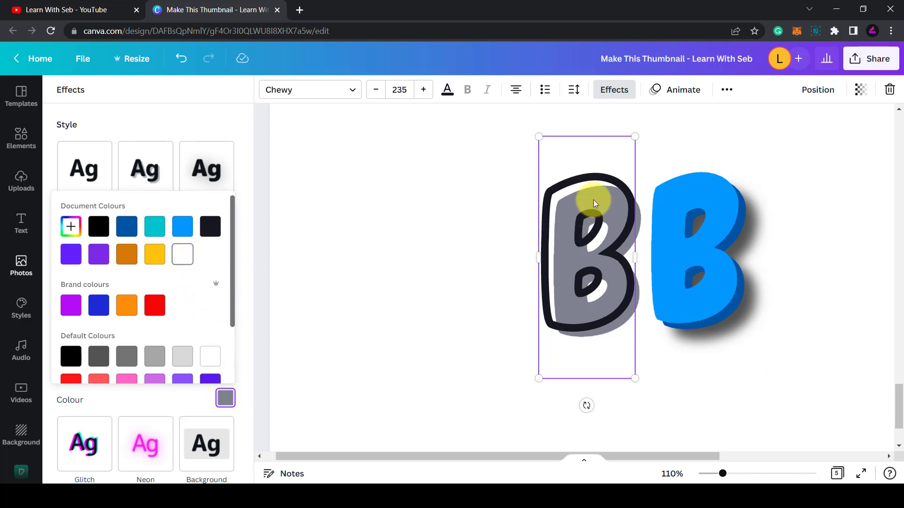
click(218, 121)
drag(592, 256, 666, 251)
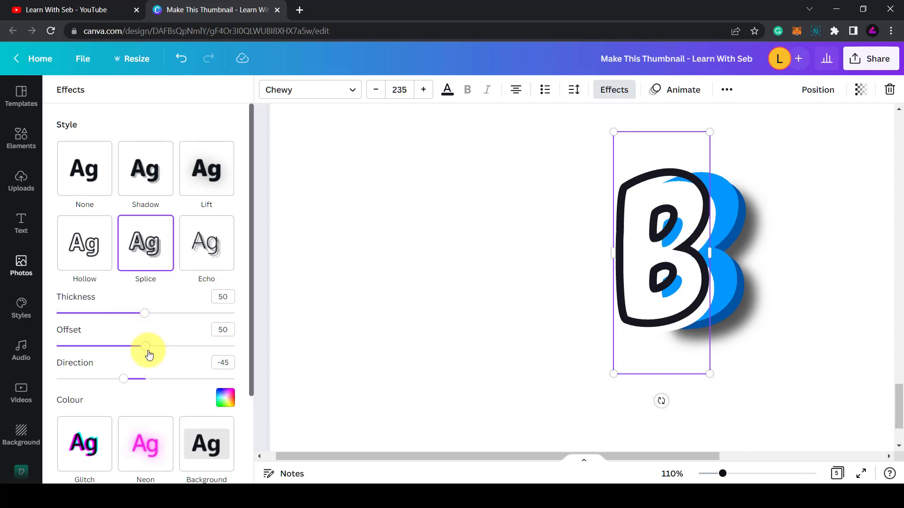
drag(101, 353, 20, 347)
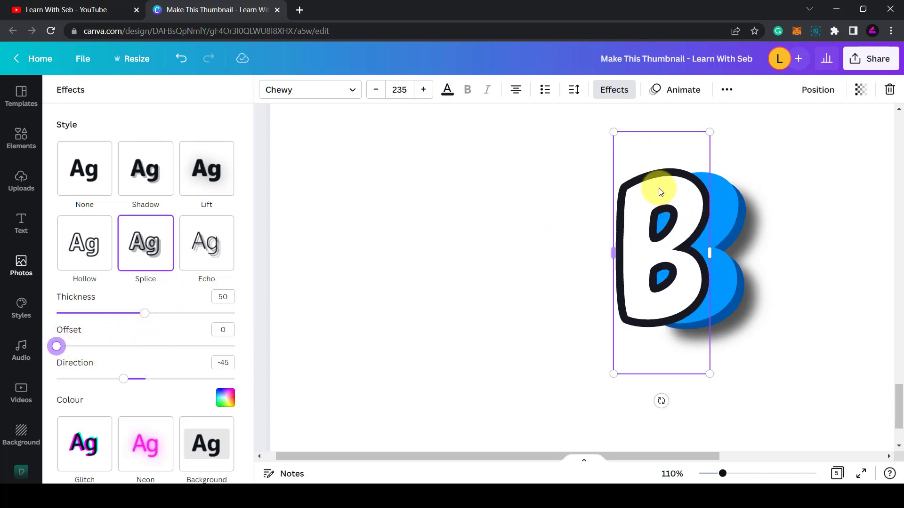
- Scale the outlined B down to size 208 and centre it over the blue layers
drag(645, 219, 661, 211)
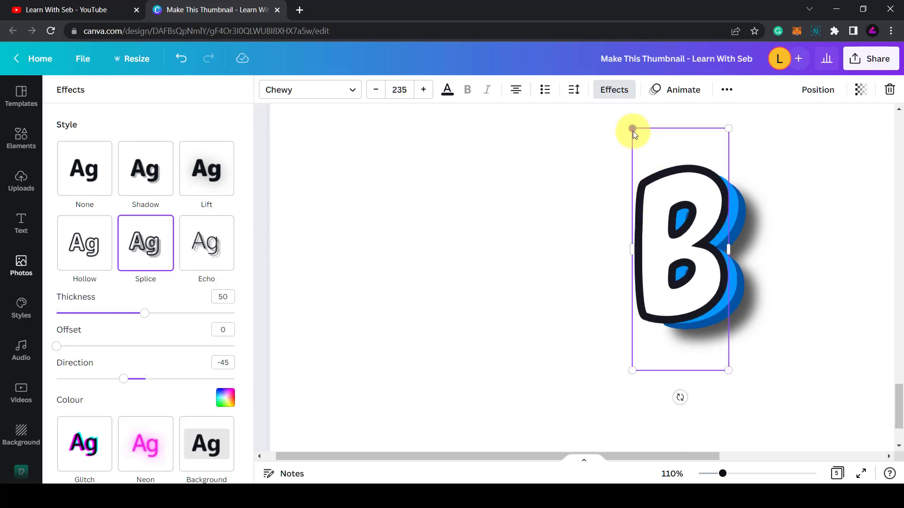
drag(633, 131, 640, 144)
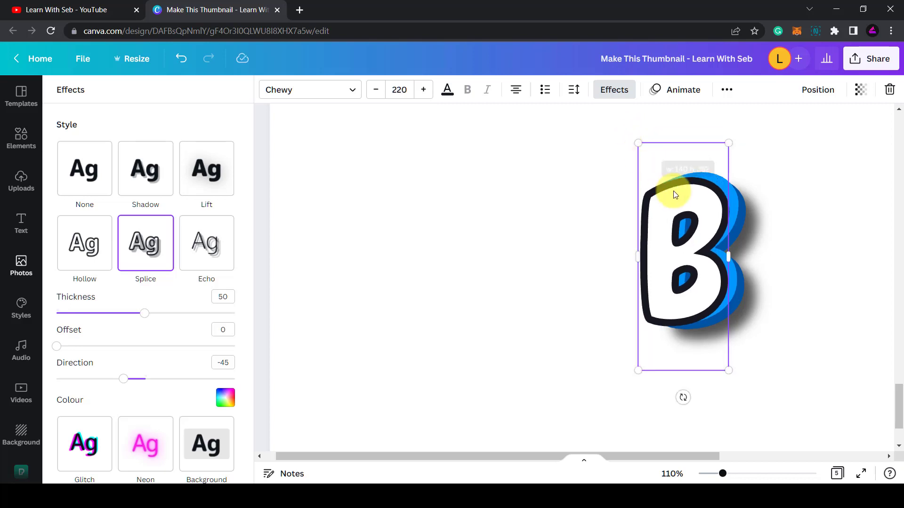
drag(709, 214, 716, 211)
drag(736, 136, 730, 151)
drag(701, 228, 706, 216)
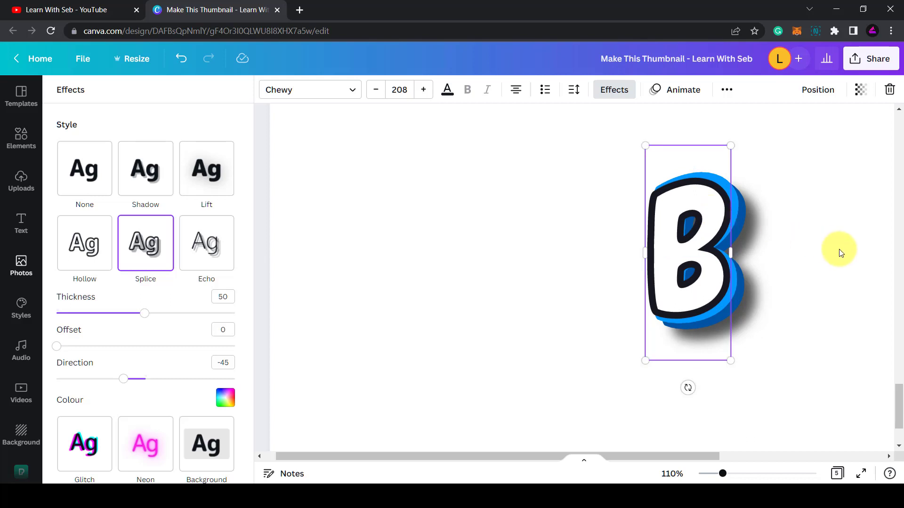
- Refine the outlined B to size 205 and nudge it into place over the blue layers
key(Escape)
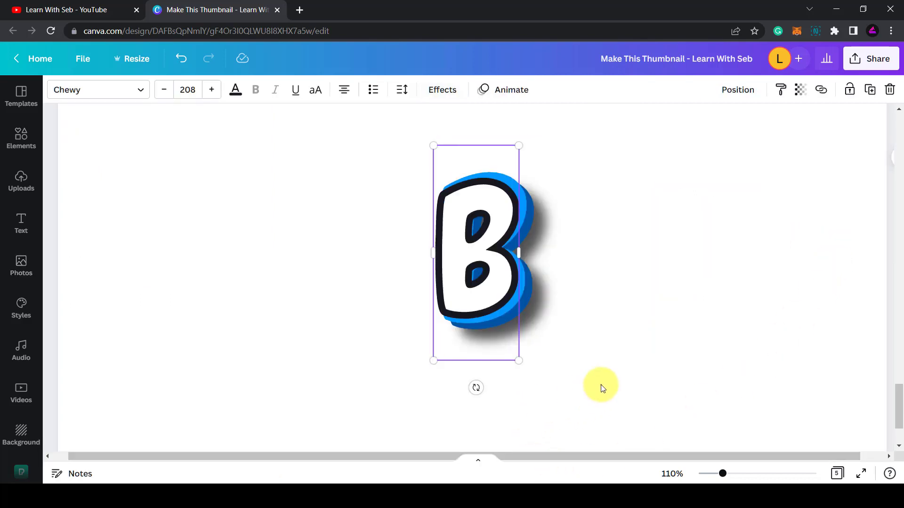
click(600, 385)
click(470, 304)
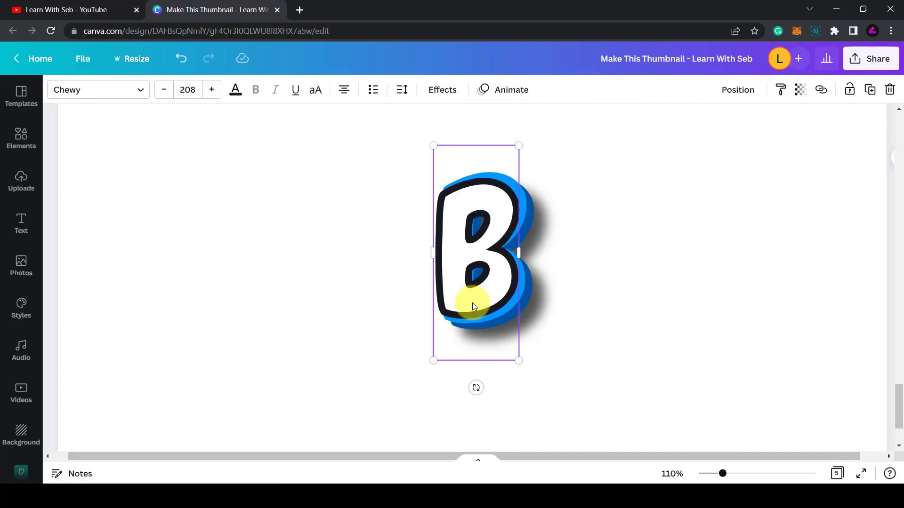
drag(516, 362, 516, 358)
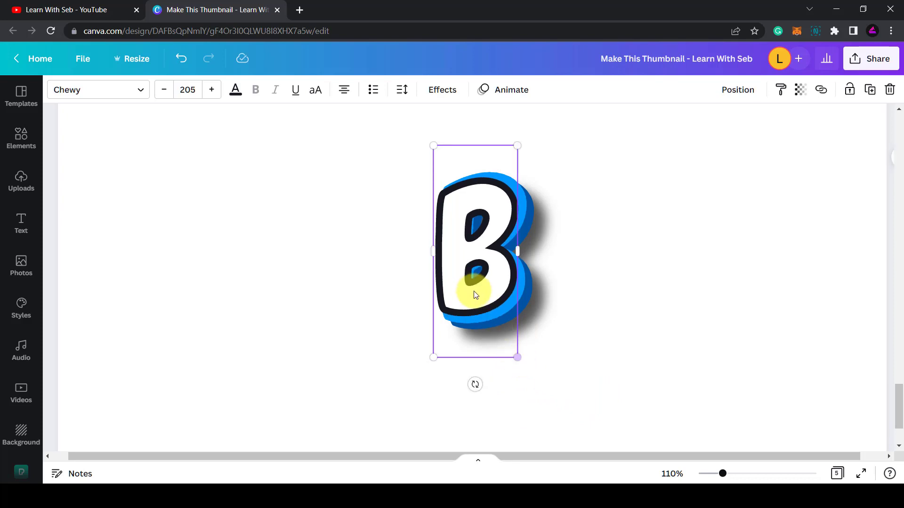
drag(475, 292, 476, 287)
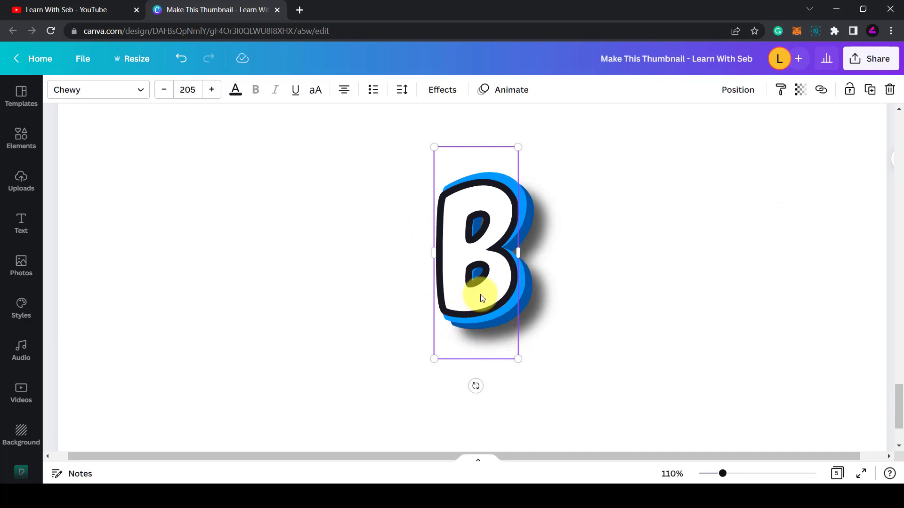
click(659, 207)
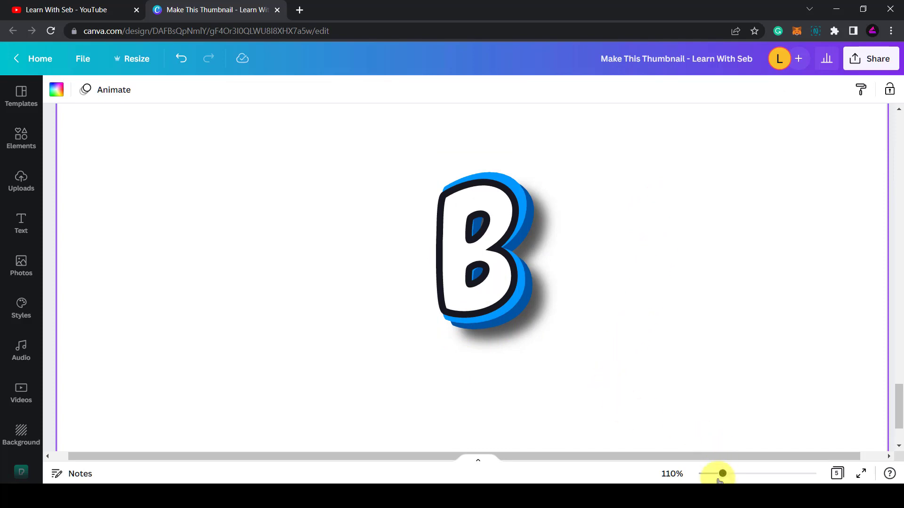
- Duplicate all layers of the finished B and place the copy beside the original, to its right
drag(722, 475, 710, 474)
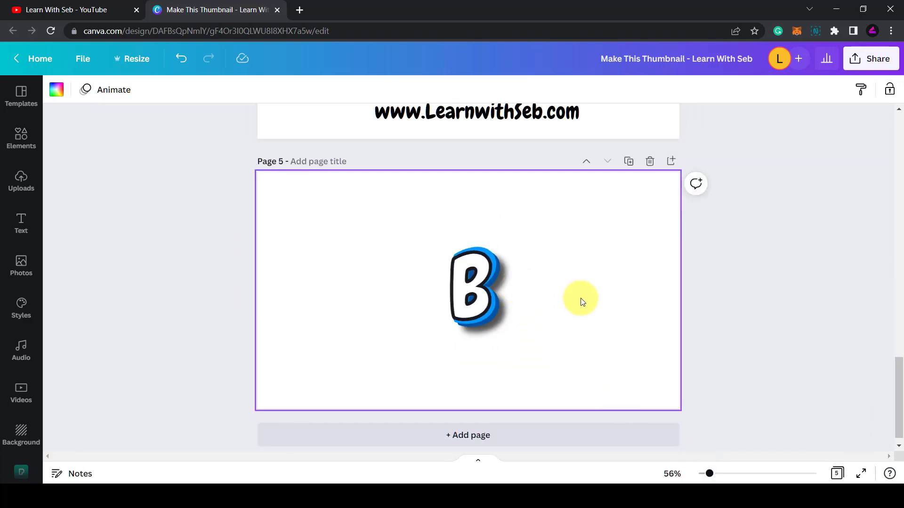
drag(584, 293, 383, 295)
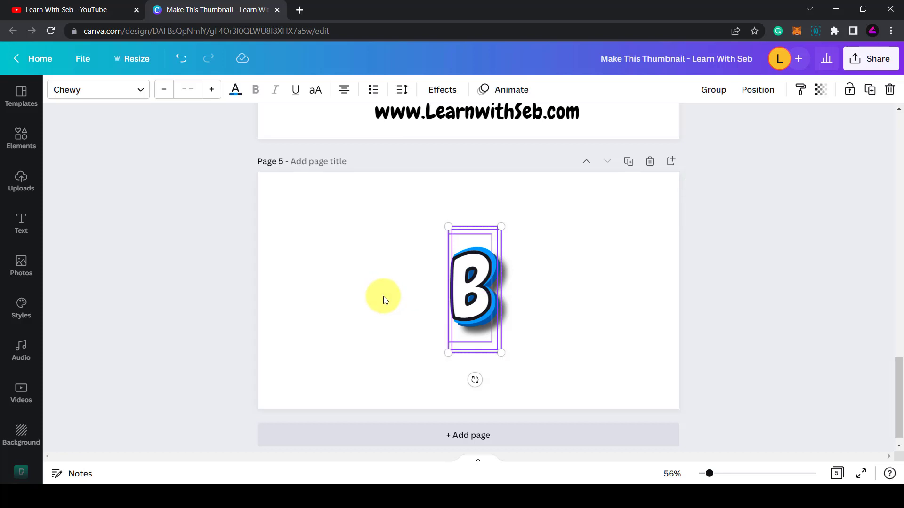
key(ctrl+c)
click(579, 251)
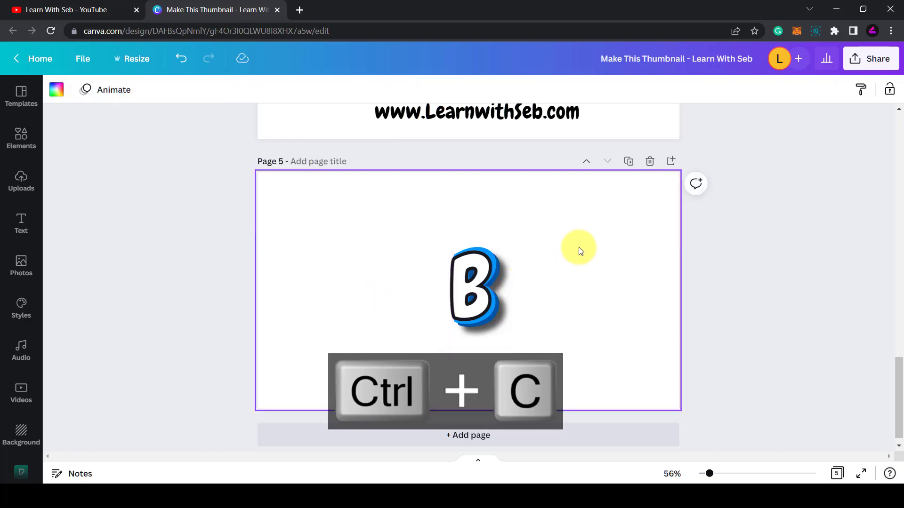
key(ctrl+v)
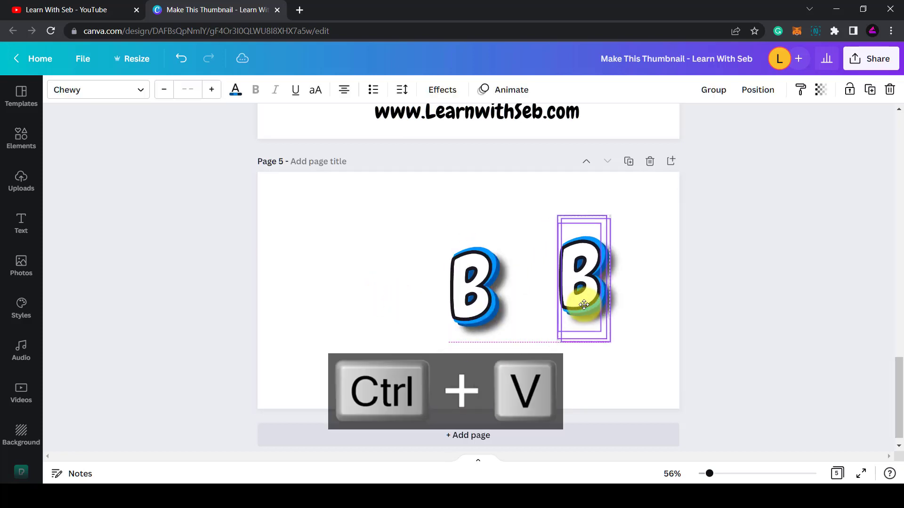
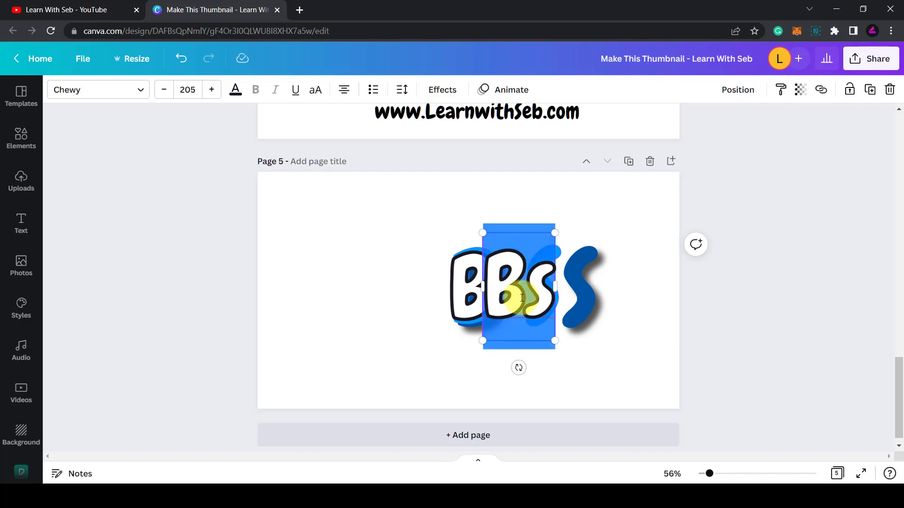
- Change the outlined copy to a lowercase s and stack the three S layers on the left side of the B
text(s)
click(620, 283)
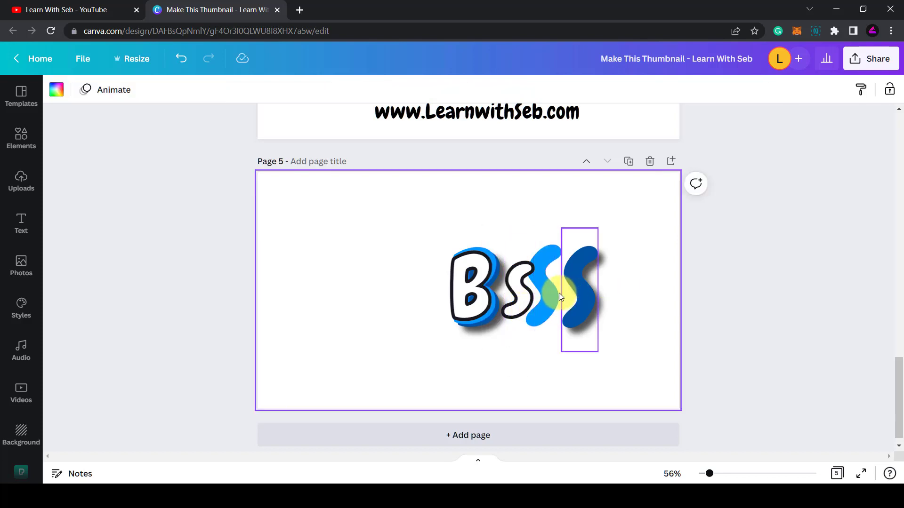
drag(589, 298, 408, 289)
drag(548, 287, 399, 276)
drag(518, 287, 388, 261)
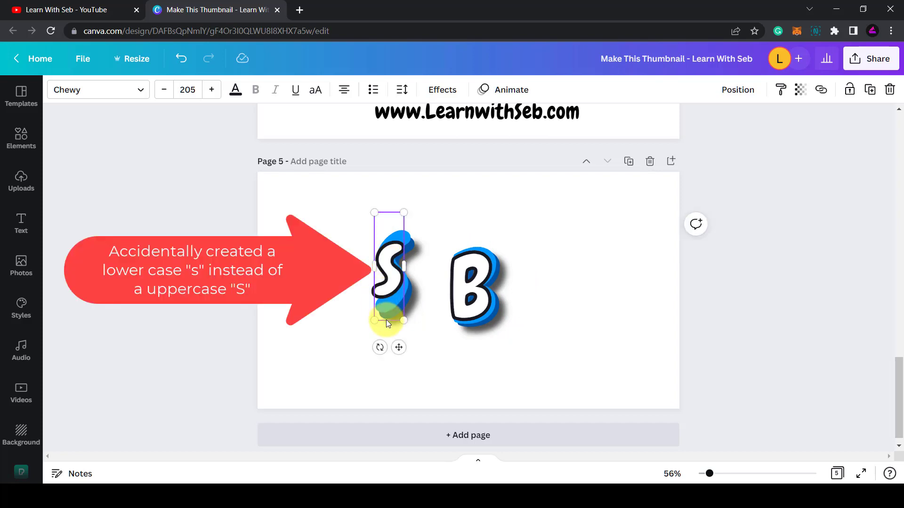
- Enlarge the outlined s and line it up over the blue S layers
drag(402, 320, 408, 336)
drag(395, 288, 392, 273)
drag(408, 324, 412, 337)
shift+click(394, 260)
- Reposition the light blue S over the dark blue one and enlarge the outlined s to size 273
ctrl+scroll(700, 445, up, 5)
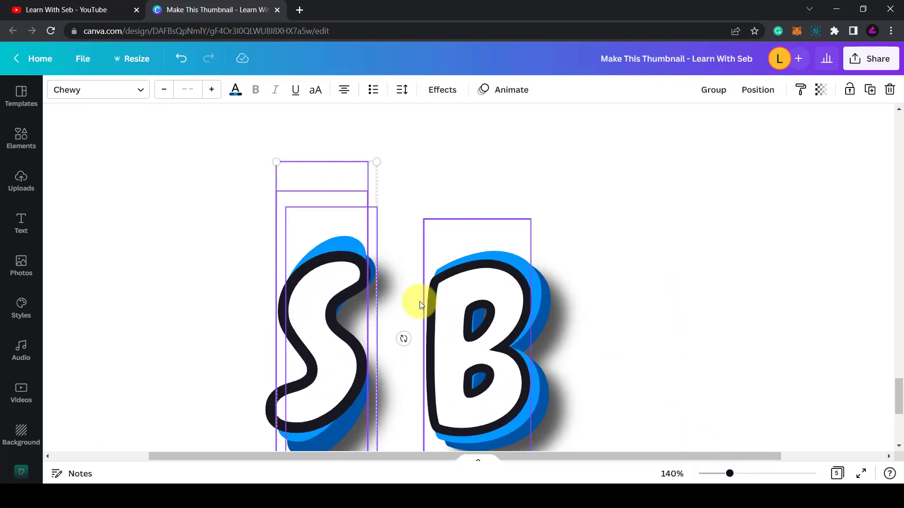
click(324, 238)
drag(324, 238, 347, 218)
scroll(257, 277, up, 3)
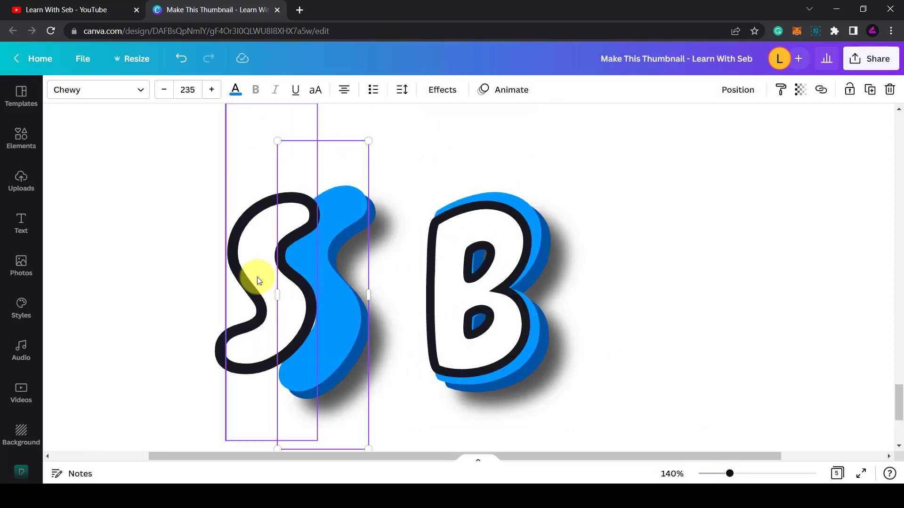
key(ctrl+shift+period)
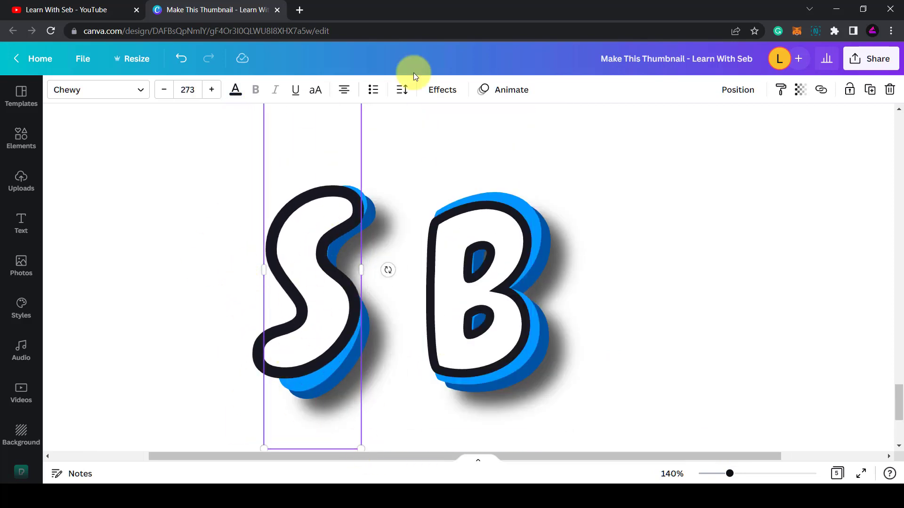
- Set the outlined s's Splice thickness to 27 and scale the letter down slightly
click(442, 90)
drag(141, 312, 101, 313)
scroll(542, 306, down, 2)
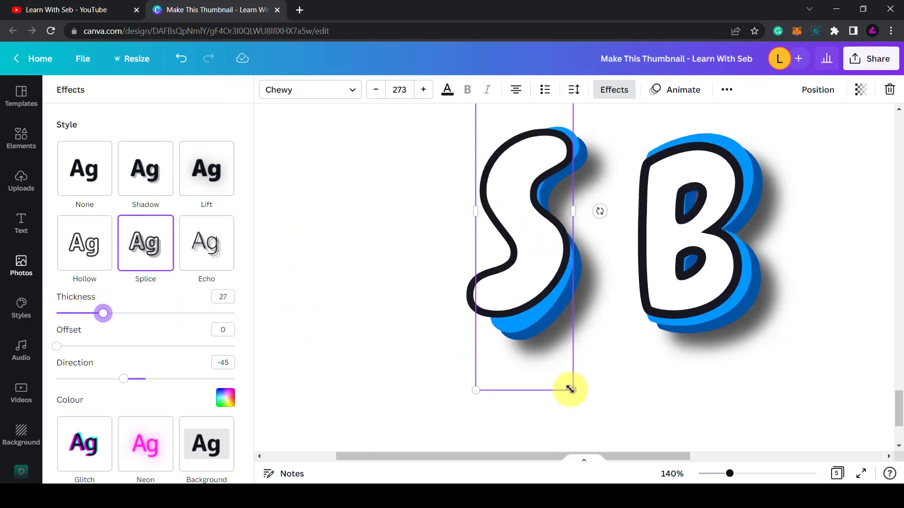
drag(570, 390, 569, 373)
key(Tab)
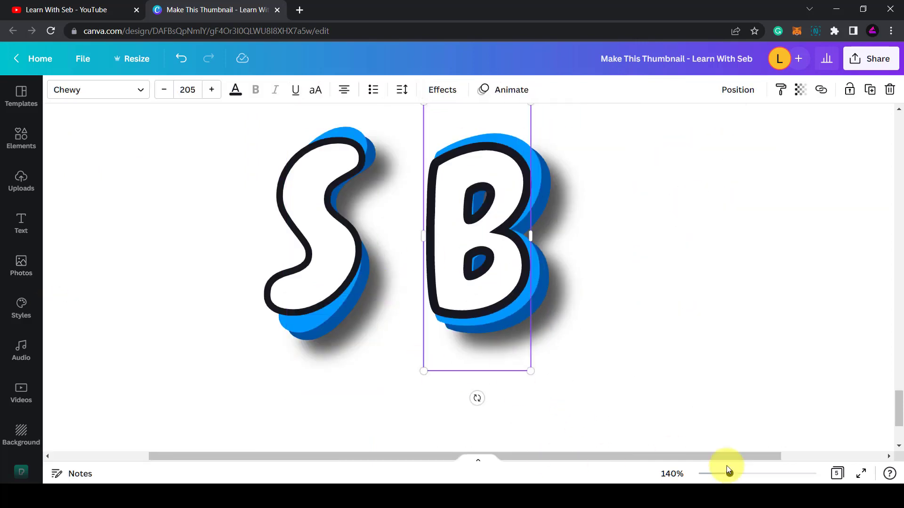
- Fine-tune the size and position of the outlined s over its blue layers
click(724, 465)
click(354, 295)
drag(313, 355, 319, 355)
drag(346, 282, 350, 279)
- Move the layered B further right, paste another copy in the gap and spread the copy's layers apart
click(470, 260)
drag(470, 259, 607, 227)
key(ctrl+v)
drag(482, 196, 374, 358)
drag(494, 236, 630, 448)
- Change the dark blue and light blue B copies to E and place the light blue E over the dark one
double_click(503, 281)
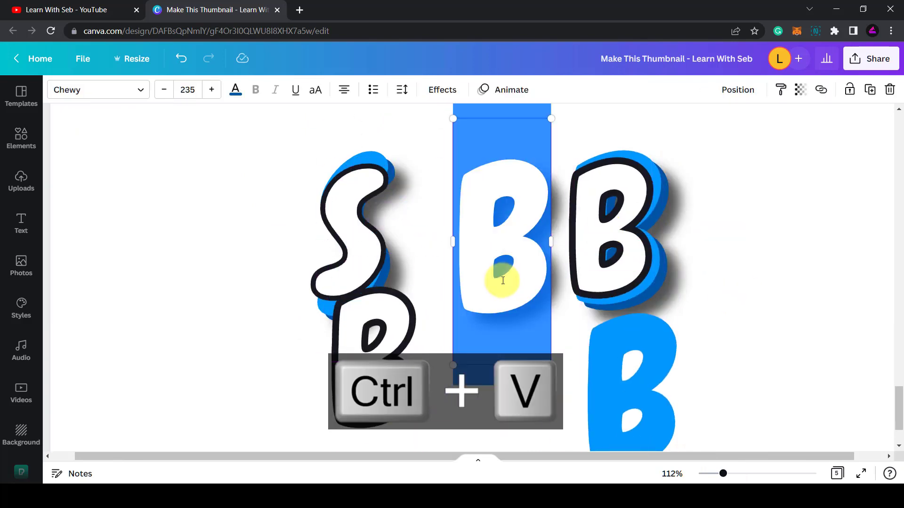
text(E)
scroll(502, 281, down, 3)
click(625, 377)
double_click(625, 377)
text(E)
drag(639, 299, 500, 187)
- Change the outlined B copy to E and place it over the blue E layers
double_click(380, 314)
text(E)
drag(373, 324, 485, 196)
scroll(485, 197, up, 2)
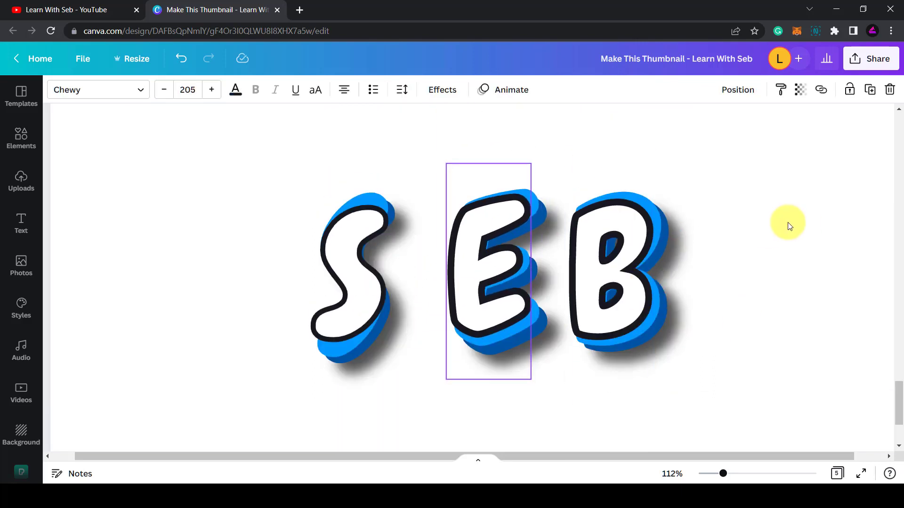
key(Right)
- Move all layers of the S together closer to the E
drag(262, 230, 405, 310)
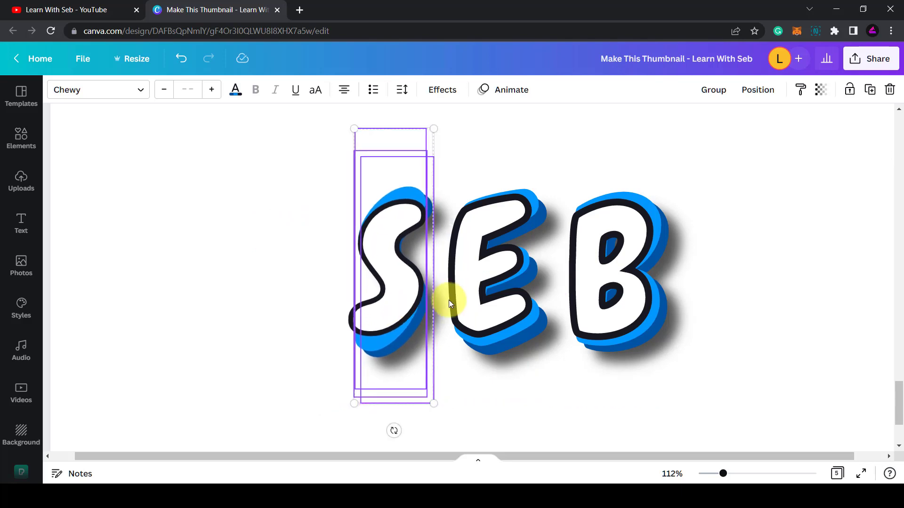
click(795, 244)
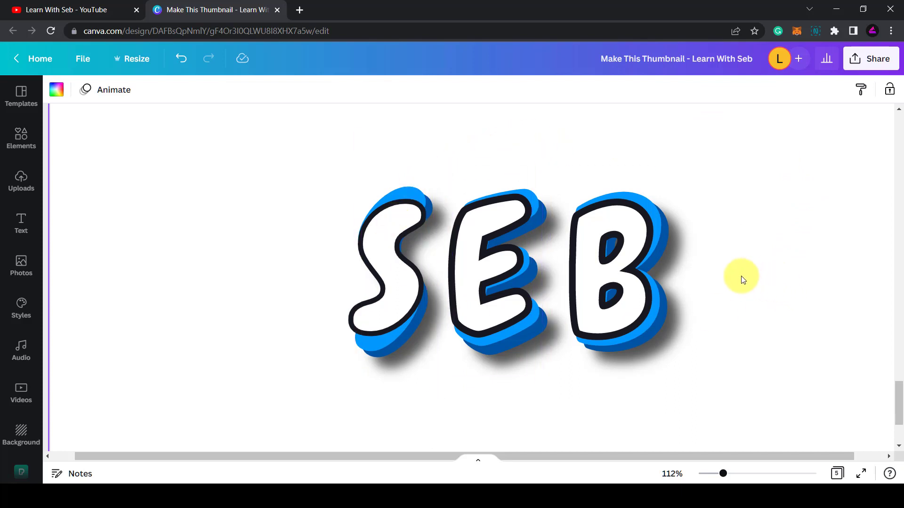
scroll(742, 278, down, 2)
scroll(742, 278, up, 2)
- Select the dark blue E and move it down pixel by pixel, well below the light blue E
click(474, 314)
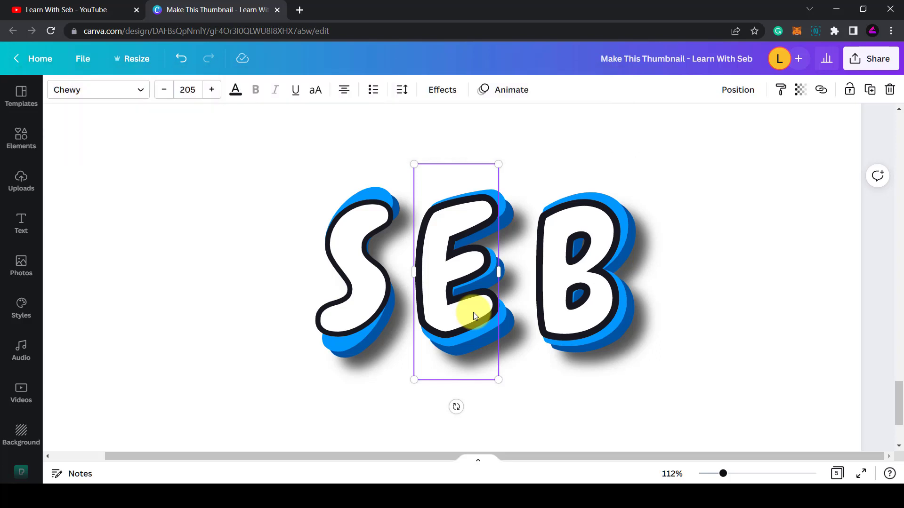
key(Tab)
key(Tab)
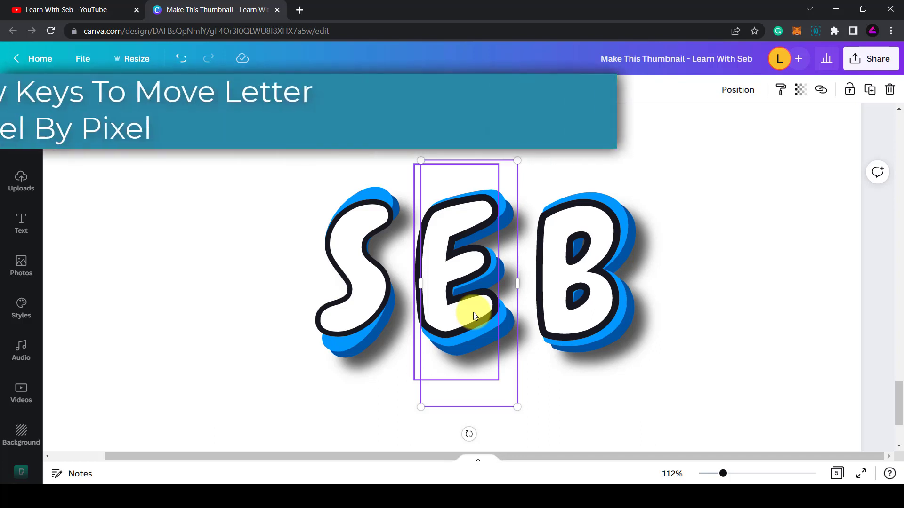
key(Down)
key(Down)
key(Down)
key(Down)
key(Down)
key(Down)
key(Down)
key(Down)
key(Down)
key(Down)
key(Down)
key(Down)
key(Down)
key(Down)
key(Down)
key(Down)
key(Down)
key(Down)
key(Down)
key(Down)
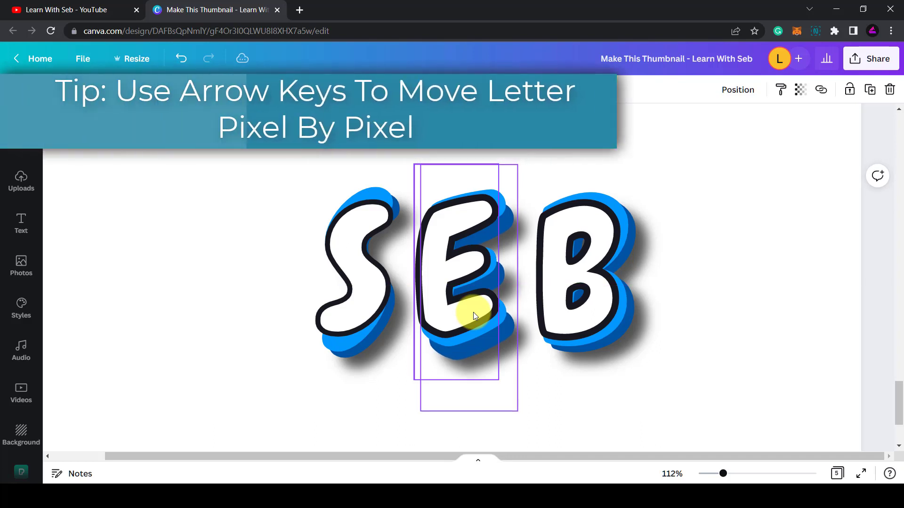
key(Down)
key(Down)
key(Down)
key(Down)
key(Down)
key(Down)
key(Down)
key(Down)
key(Down)
key(Down)
key(Down)
key(Down)
key(Down)
key(Down)
key(Down)
key(Down)
key(Down)
key(Down)
key(Down)
key(Down)
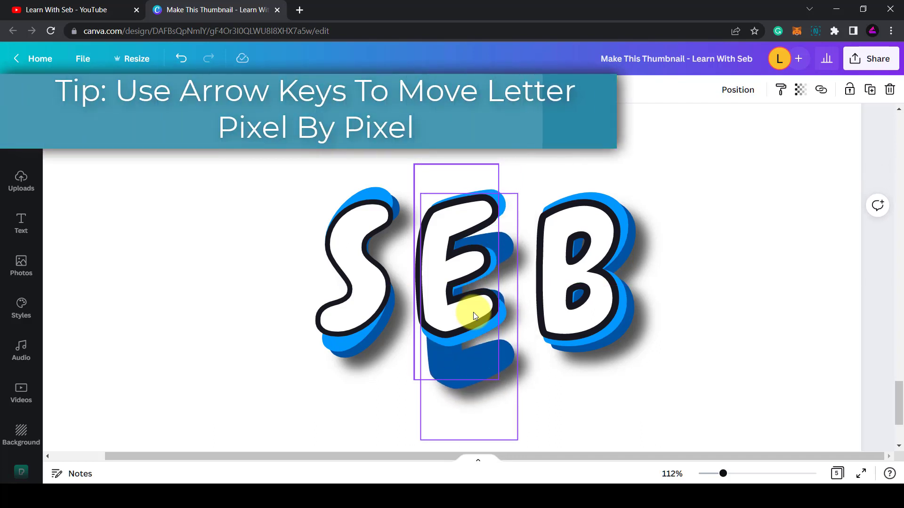
- Move the dark blue E back up pixel by pixel behind the light blue E
key(Up)
key(Up)
key(Up)
key(Up)
key(Up)
key(Up)
key(Up)
key(Up)
key(Up)
key(Up)
key(Up)
key(Up)
key(Up)
key(Up)
key(Up)
key(Up)
key(Up)
key(Up)
key(Up)
key(Up)
key(Up)
key(Up)
key(Up)
key(Up)
key(Up)
key(Up)
key(Up)
key(Up)
key(Up)
key(Up)
key(Up)
key(Up)
key(Up)
key(Up)
key(Up)
key(Up)
key(Up)
key(Up)
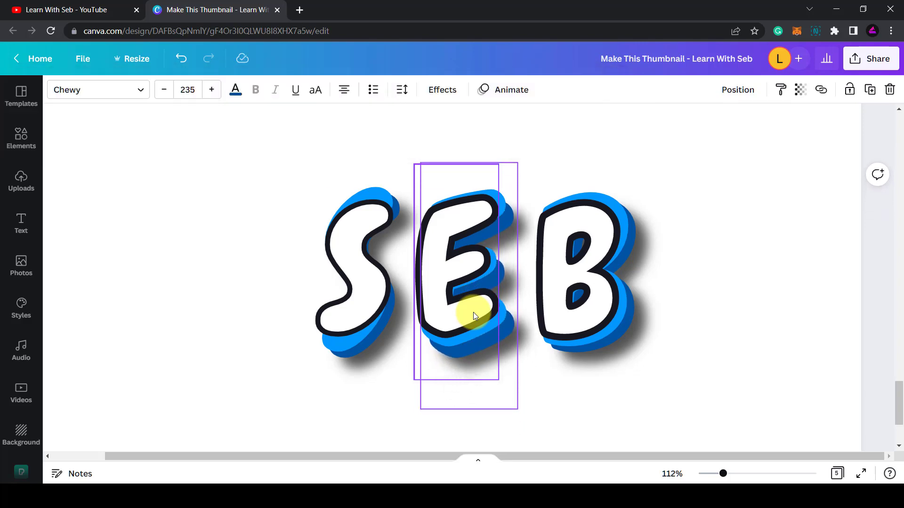
- Nudge the dark blue E slightly left and up so less of it shows behind the light blue E
key(Left)
key(Left)
key(Left)
key(Left)
key(Left)
key(Up)
key(Up)
key(Up)
key(Up)
key(Up)
key(Up)
key(Up)
key(Up)
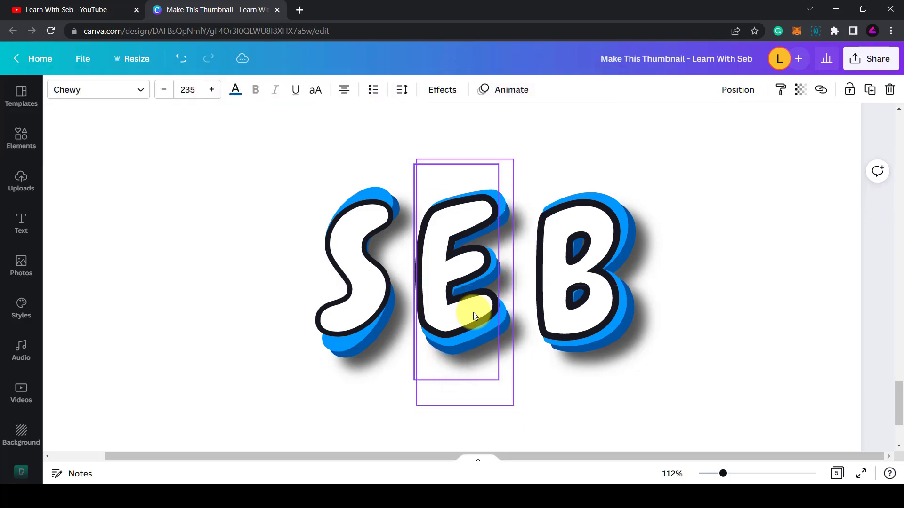
click(473, 312)
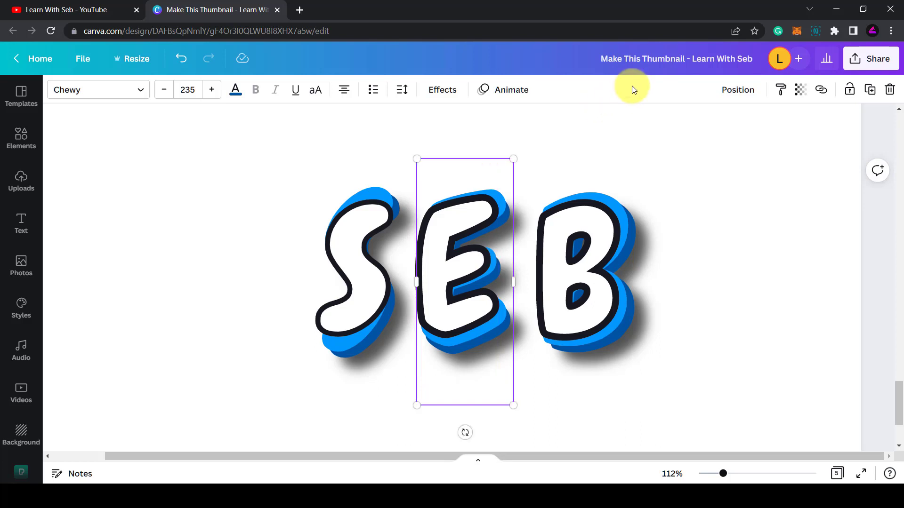
- Select the light blue B and shift it sideways in 10-pixel increments, bringing it back behind the white B
click(603, 244)
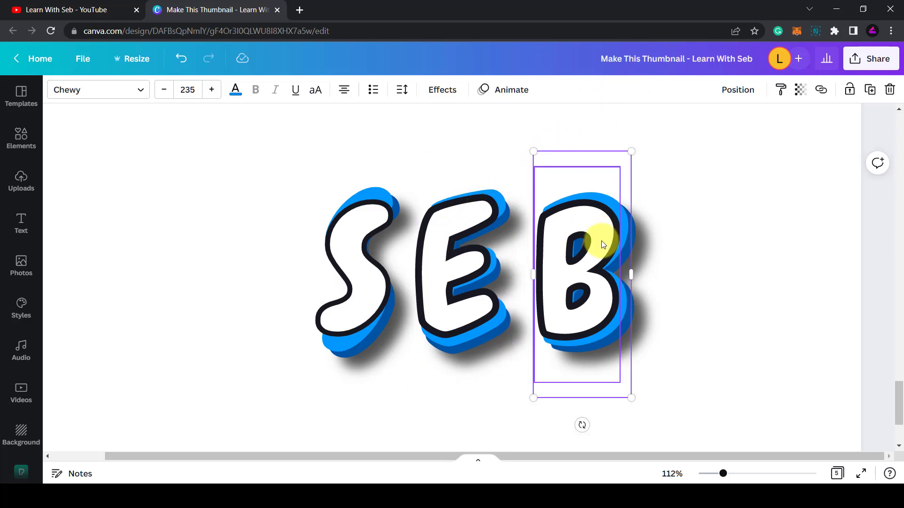
key(shift+Right)
key(shift+Right)
key(shift+Right)
key(shift+Right)
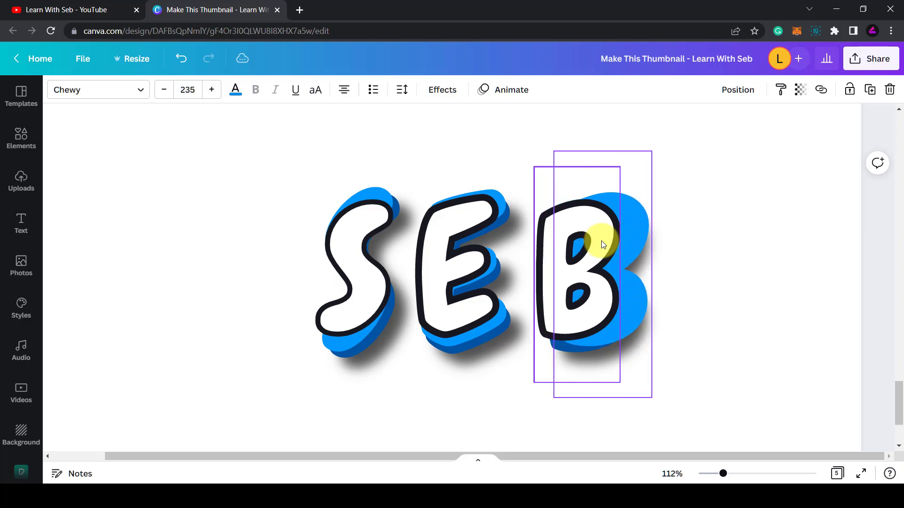
key(shift+Left)
key(shift+Left)
key(shift+Left)
key(shift+Left)
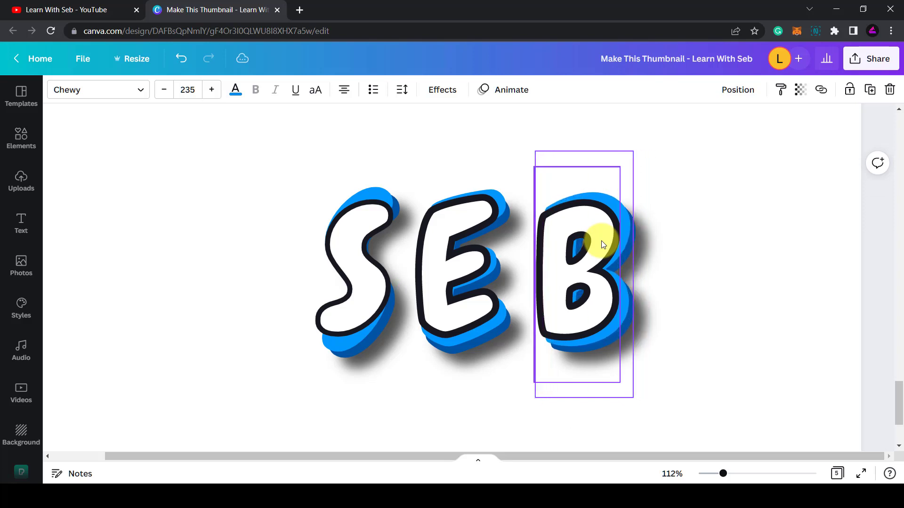
key(shift+Left)
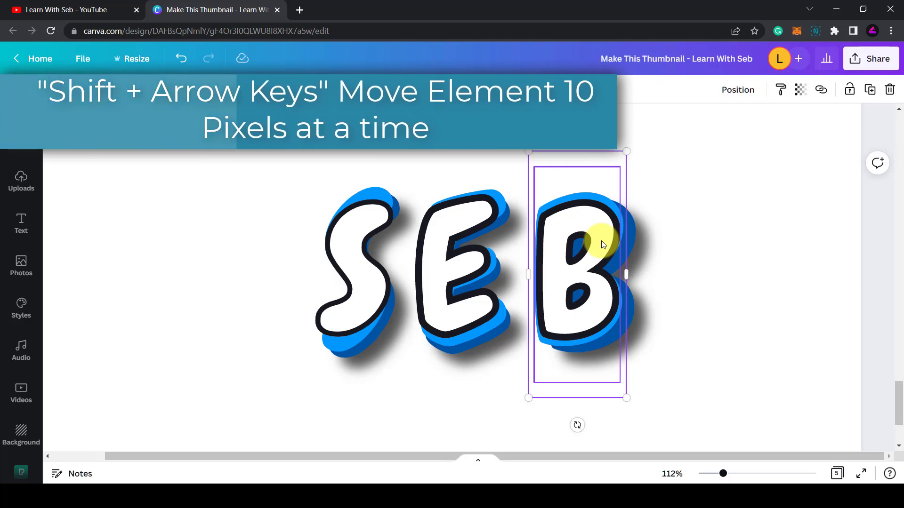
key(shift+Right)
key(shift+Right)
key(shift+Right)
key(shift+Right)
key(shift+Right)
key(shift+Right)
key(shift+Right)
key(shift+Right)
key(shift+Left)
key(shift+Left)
key(shift+Left)
key(shift+Left)
key(shift+Left)
key(shift+Left)
key(shift+Left)
key(shift+Left)
key(shift+Left)
key(shift+Left)
key(shift+Left)
key(shift+Left)
key(shift+Left)
key(shift+Left)
key(shift+Right)
key(shift+Right)
key(shift+Right)
key(shift+Right)
key(shift+Right)
key(shift+Right)
key(shift+Right)
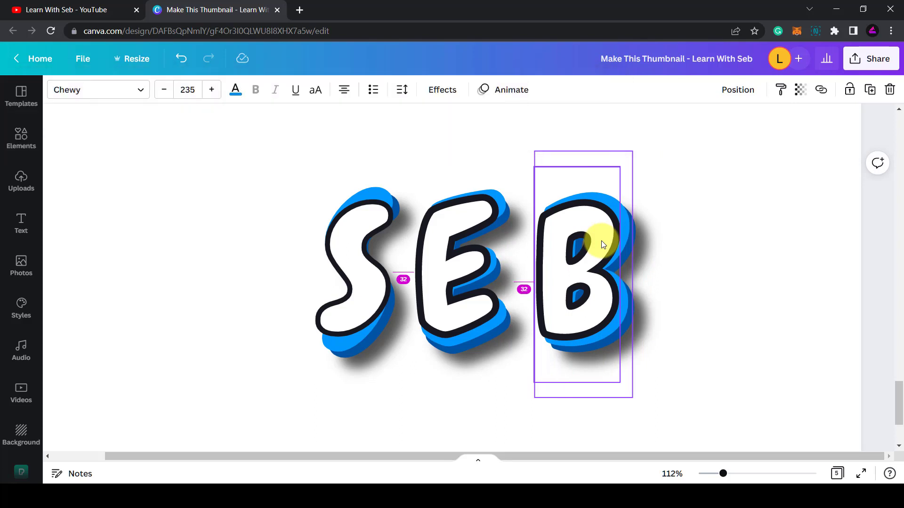
key(Left)
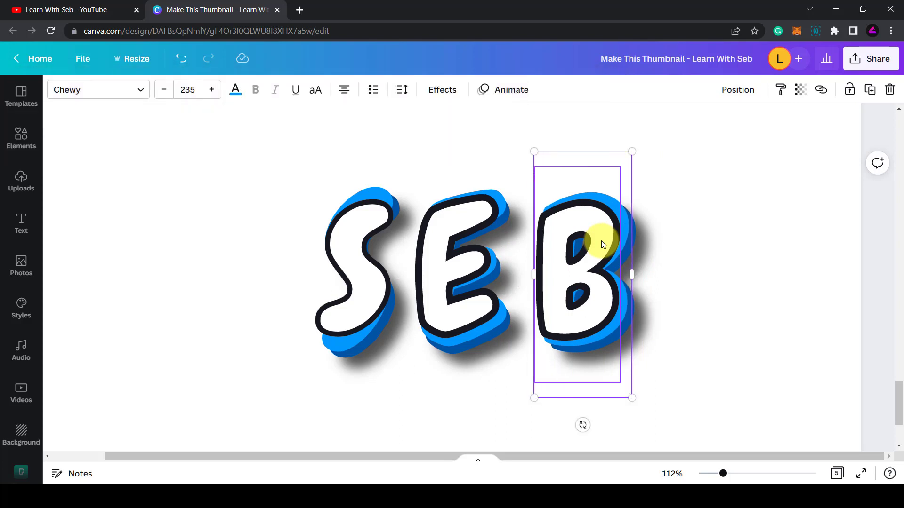
- Select the outlined white B and nudge it slightly right, pixel by pixel, over its blue layers
click(706, 209)
click(598, 258)
key(Right)
key(Right)
key(Right)
key(Right)
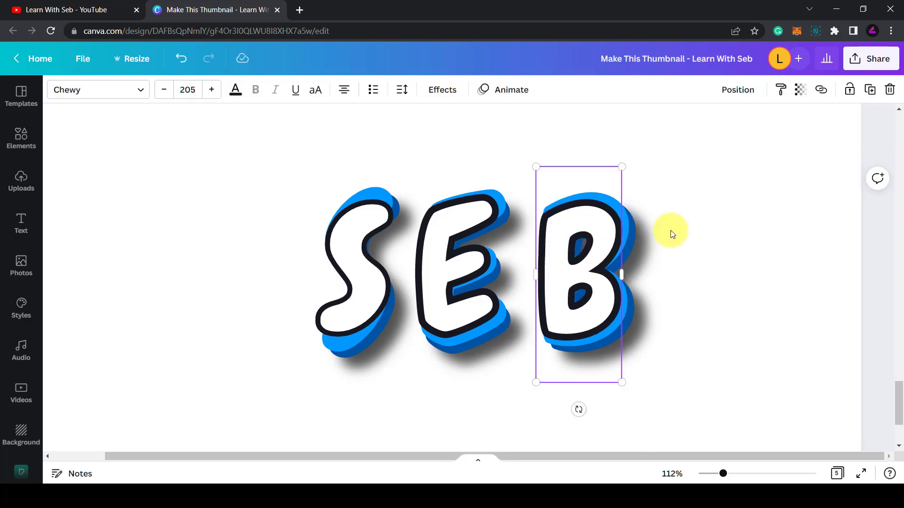
click(708, 218)
- Enlarge the outlined white S to font size 251 and shift it slightly down over its blue layers
click(368, 267)
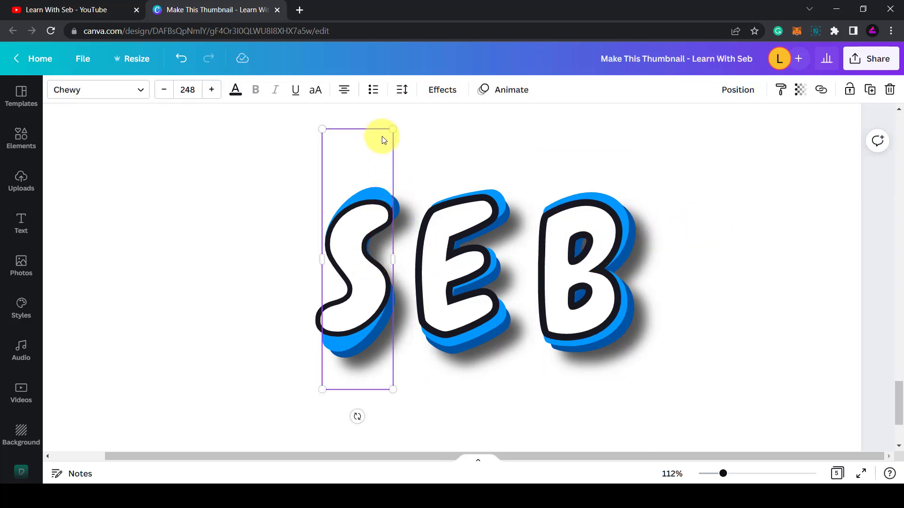
drag(398, 125, 401, 118)
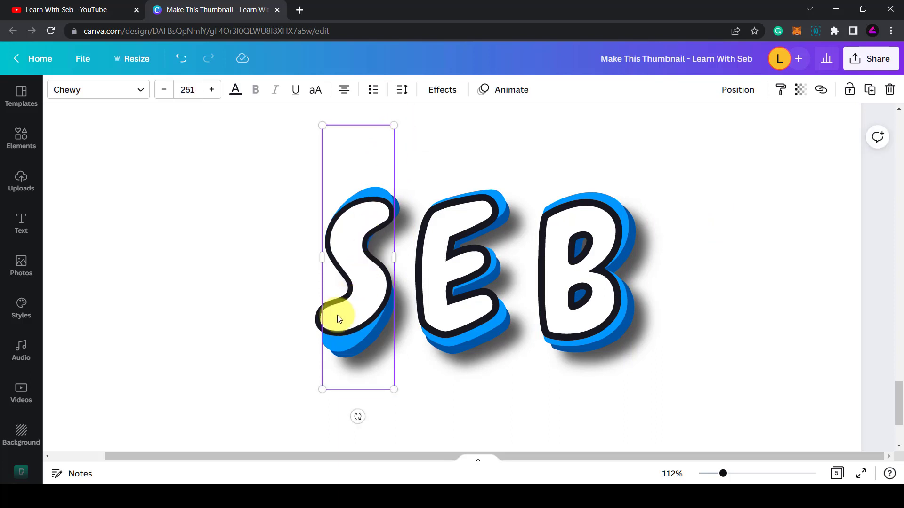
click(730, 417)
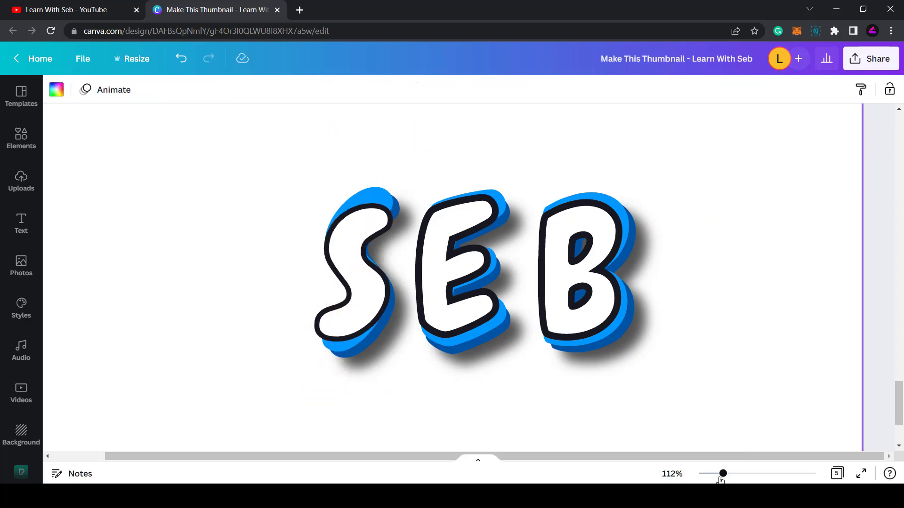
- Select all layers of the SEB lettering on page 5 and move them together to the page's upper left area
drag(722, 475, 713, 476)
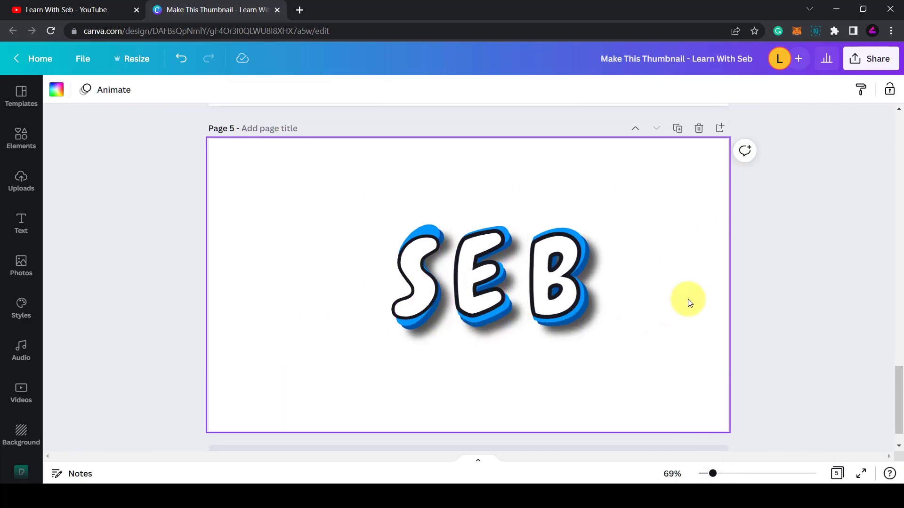
drag(902, 397, 880, 127)
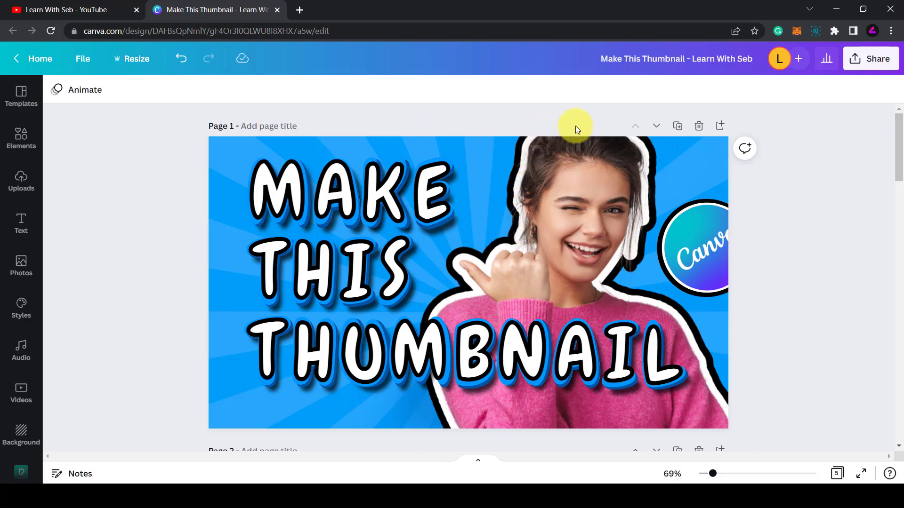
drag(896, 125, 896, 386)
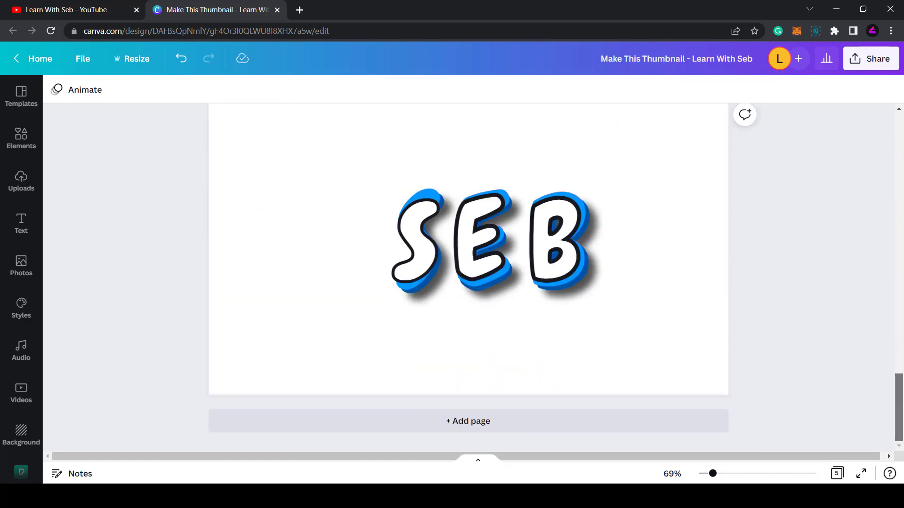
drag(641, 264, 353, 265)
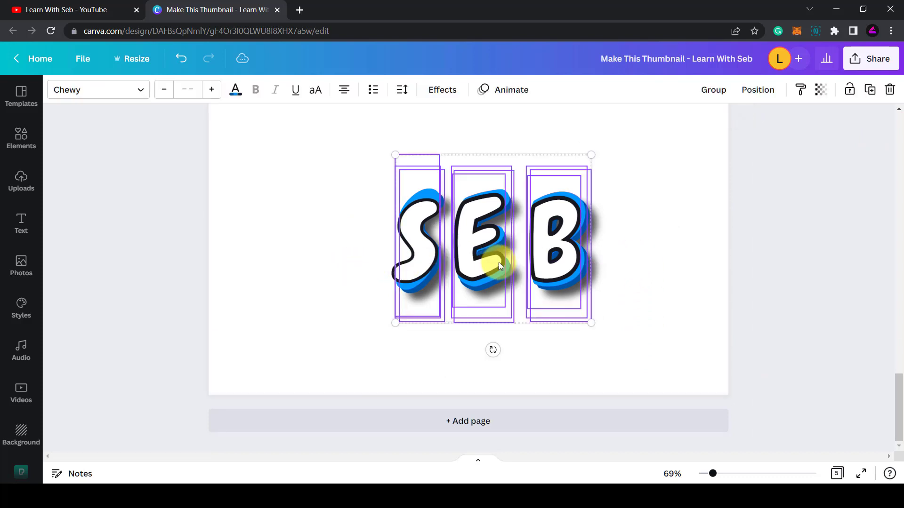
drag(558, 257, 413, 192)
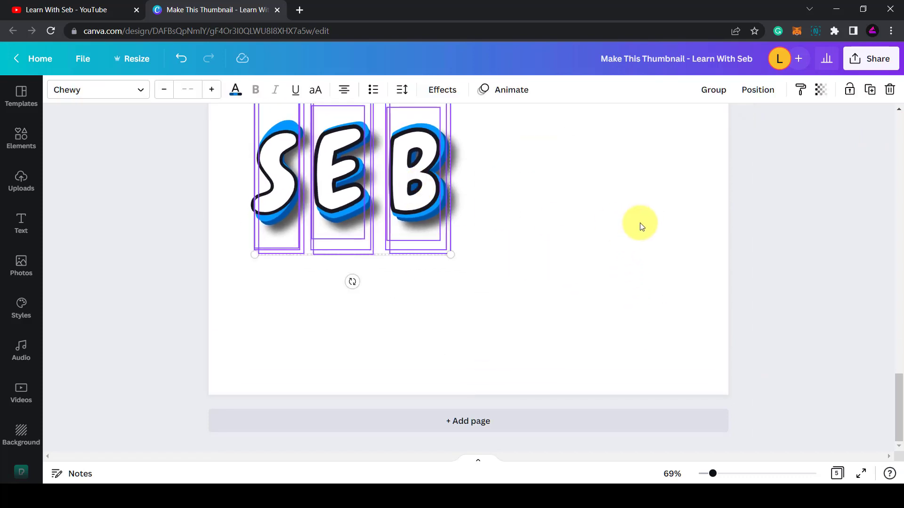
click(209, 213)
- Search the photos for "woman winking" and place the picture of the woman in the pink sweater on the right side of page 5
click(23, 269)
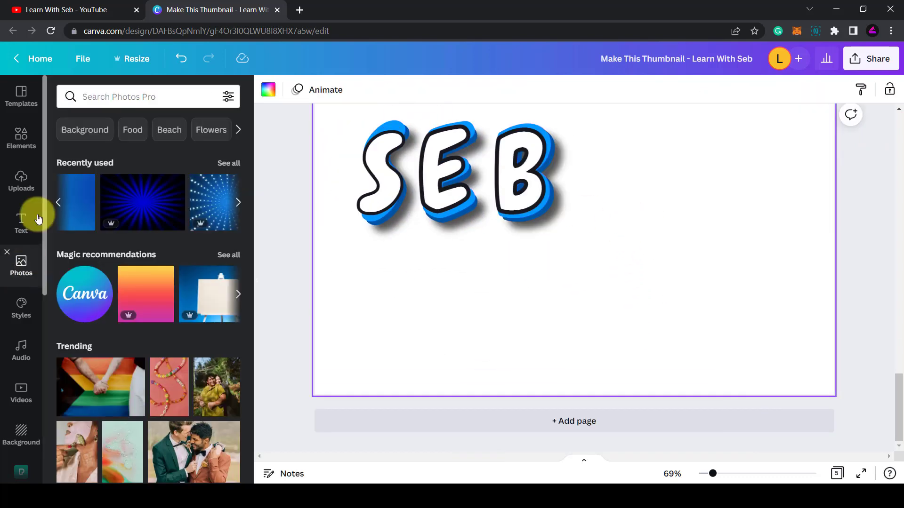
click(112, 99)
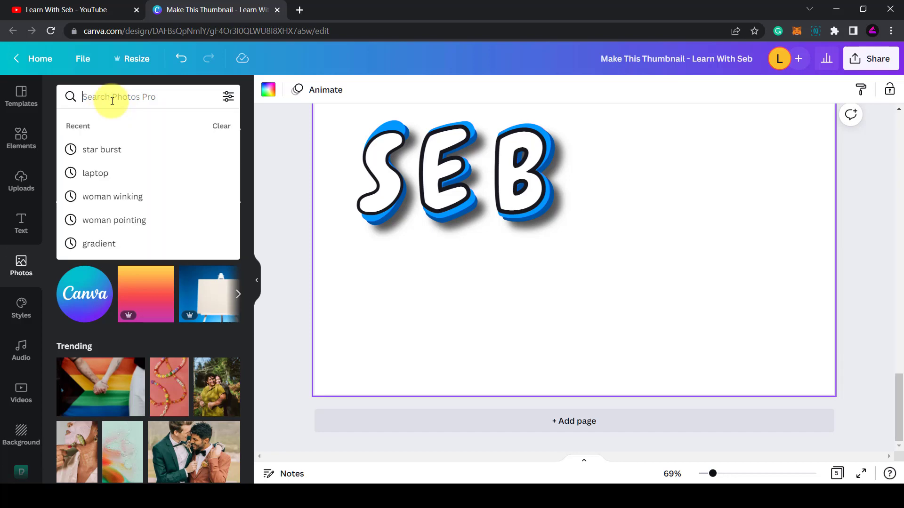
click(113, 196)
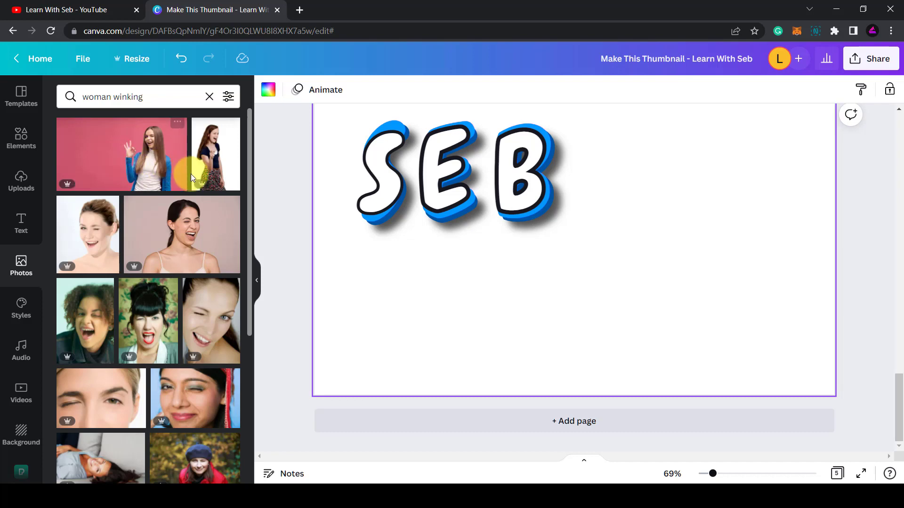
scroll(162, 247, down, 5)
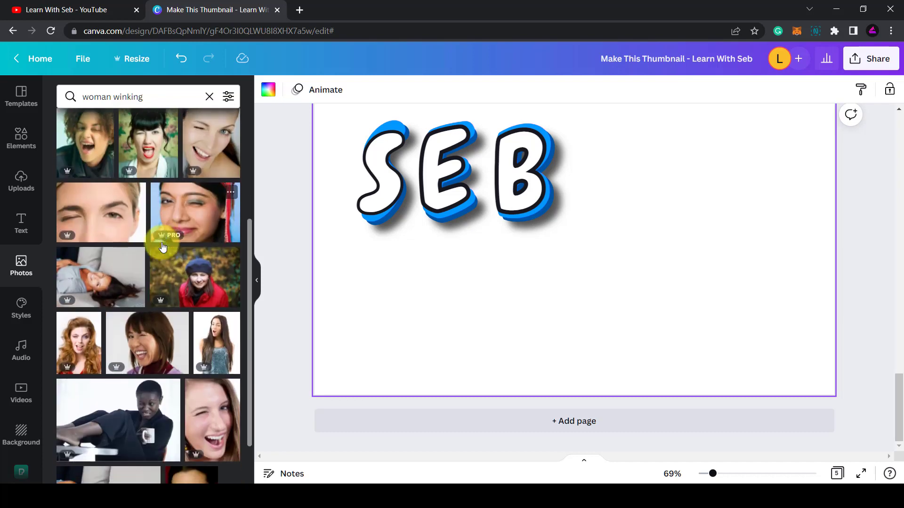
scroll(163, 247, down, 5)
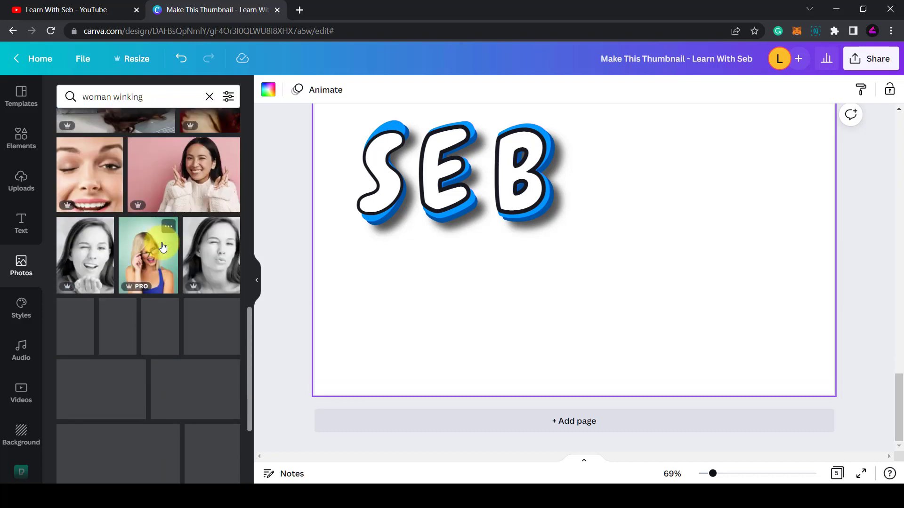
scroll(162, 247, down, 2)
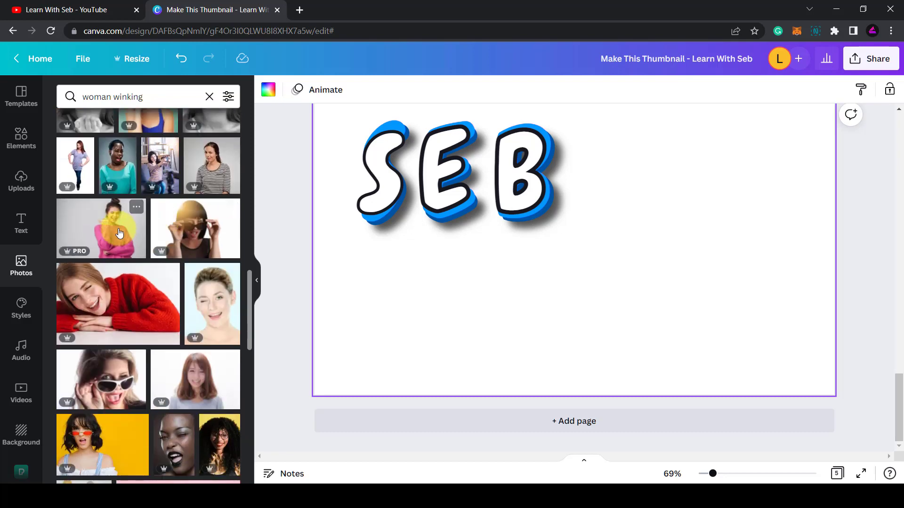
drag(103, 236, 519, 211)
drag(722, 328, 716, 288)
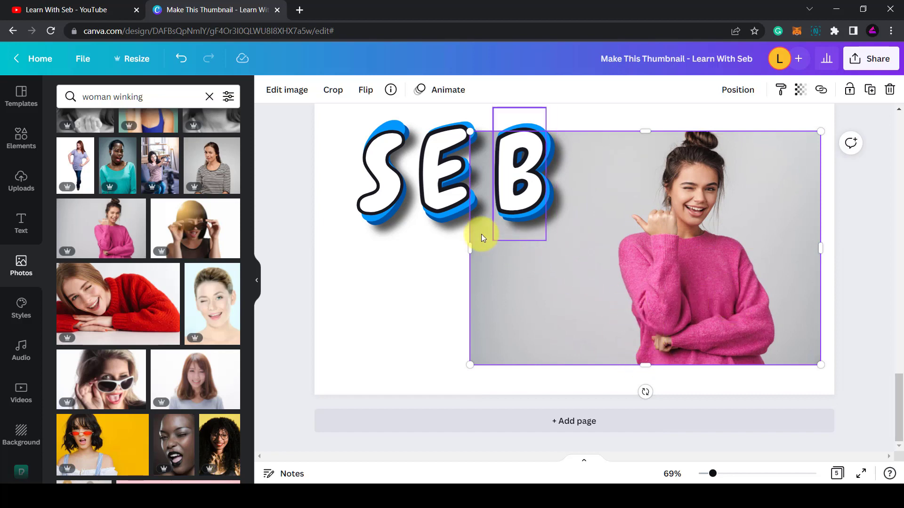
- Remove the background of the photo of the woman in the pink sweater with Background Remover and apply it
click(278, 97)
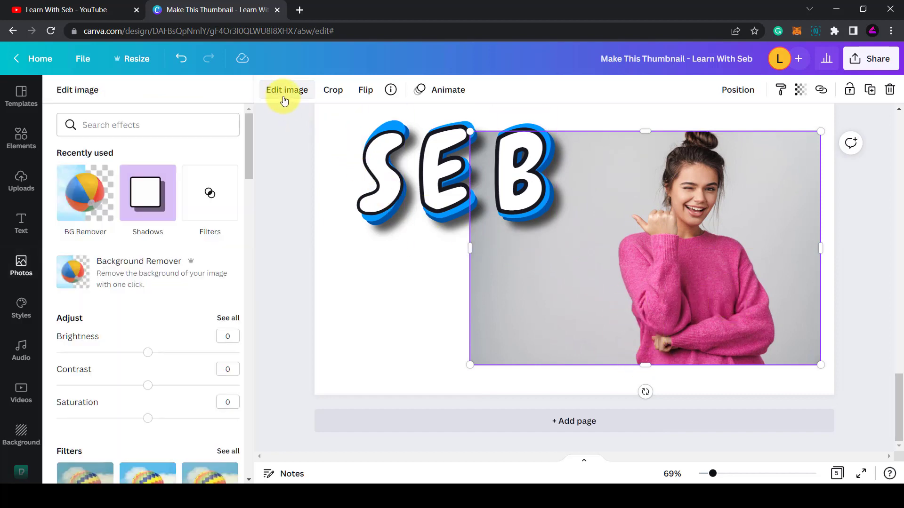
click(70, 217)
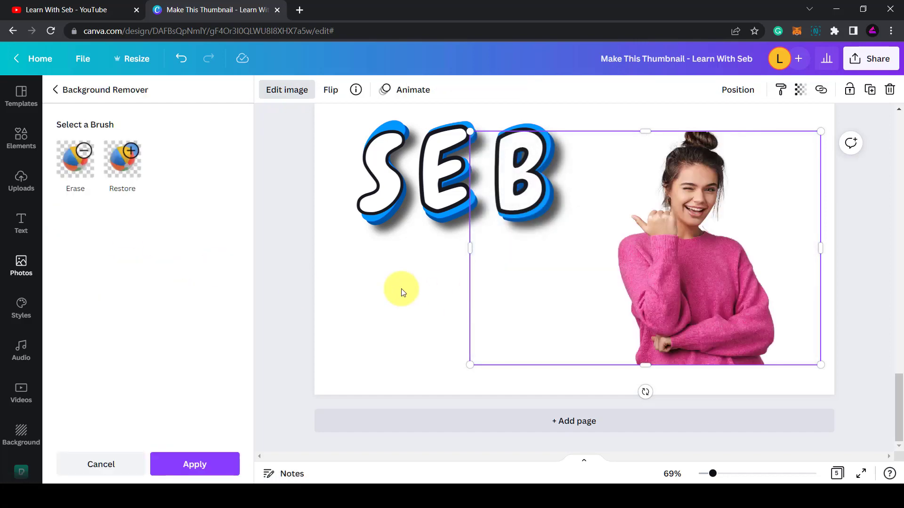
click(214, 471)
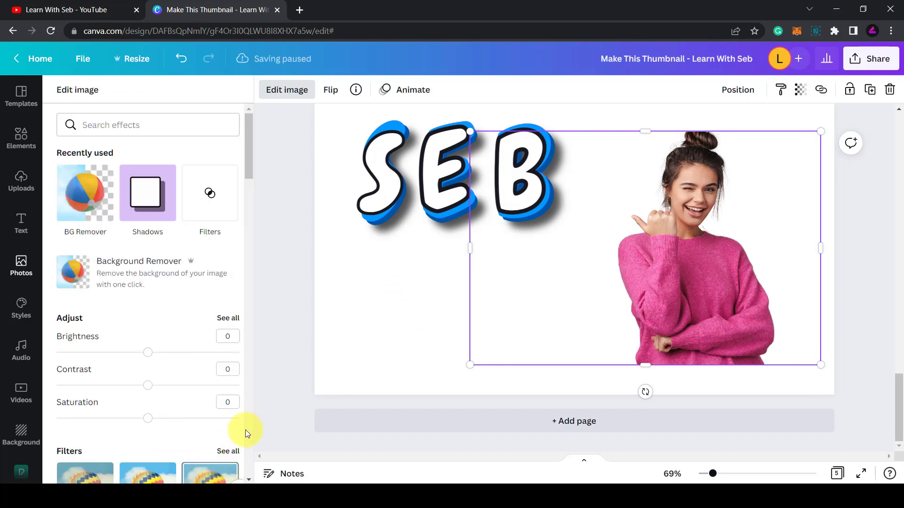
- Enlarge the cut-out woman greatly and position her on the right half of page 5 beside the SEB lettering
click(388, 350)
click(621, 319)
drag(472, 365, 52, 470)
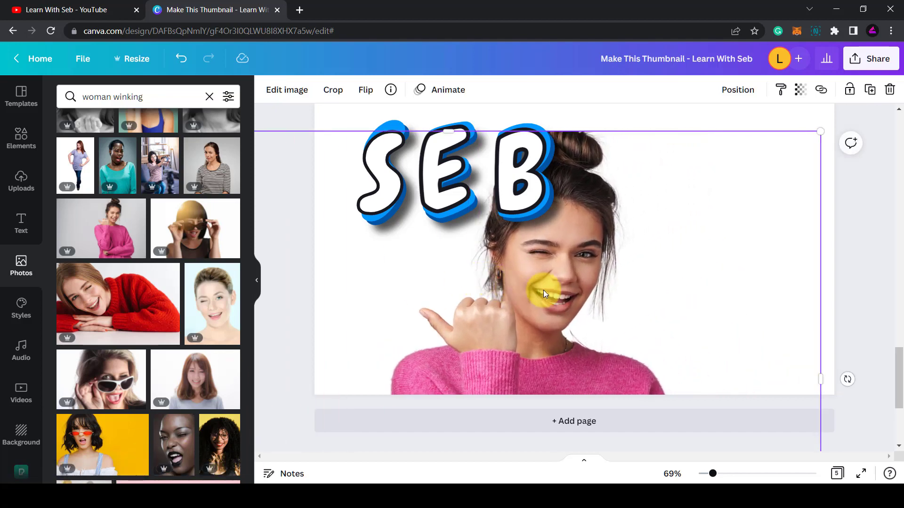
drag(601, 246, 650, 218)
click(368, 305)
scroll(714, 316, up, 1)
drag(679, 354, 688, 348)
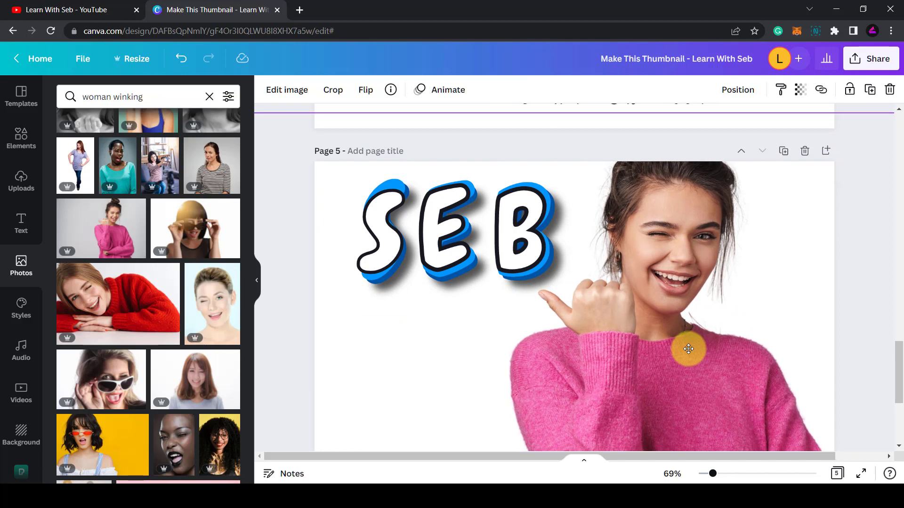
click(301, 105)
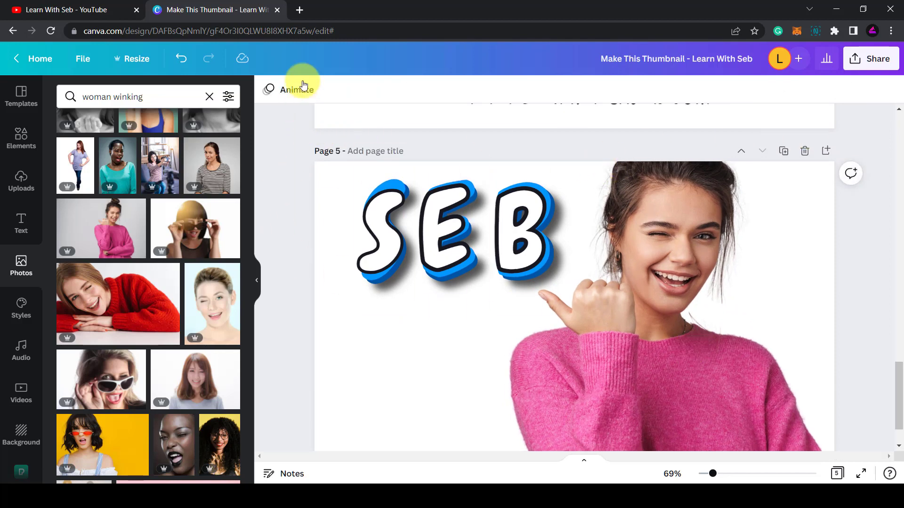
- Open remove.bg in a new browser tab and accept all cookies
click(300, 10)
text(rem)
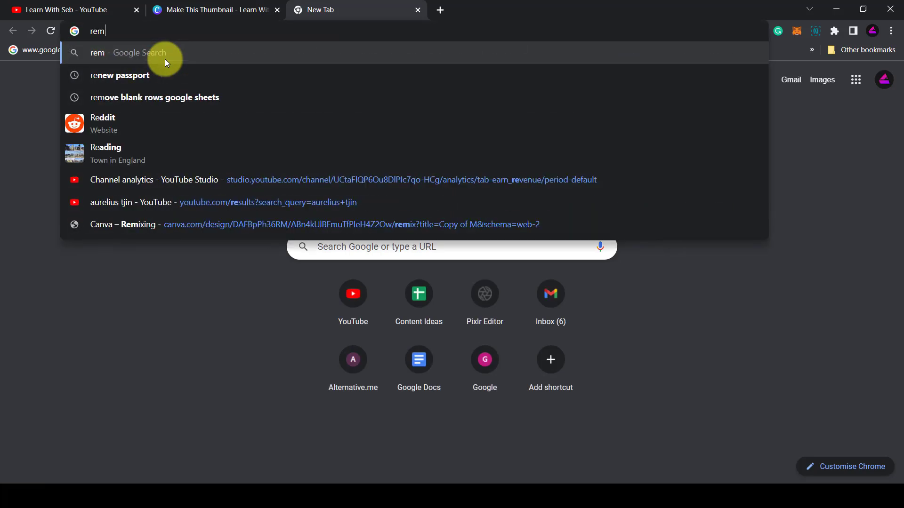
text(ove.bg)
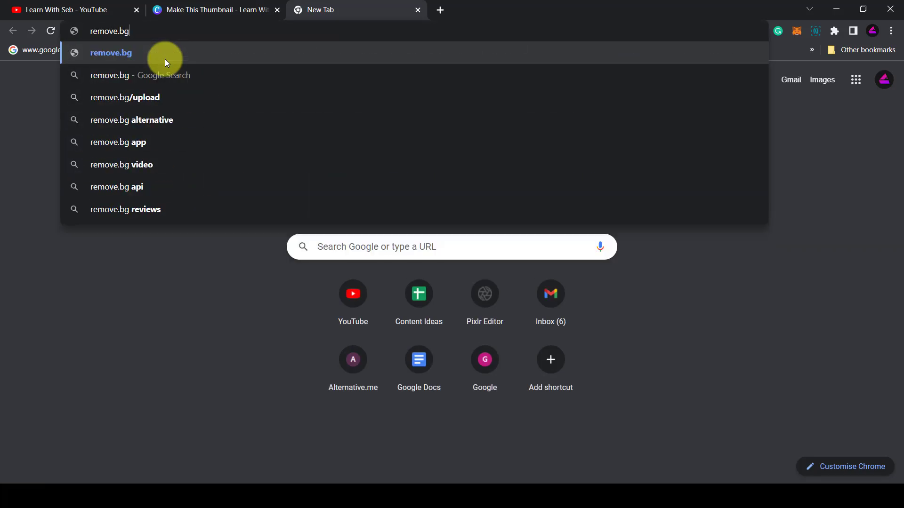
click(165, 58)
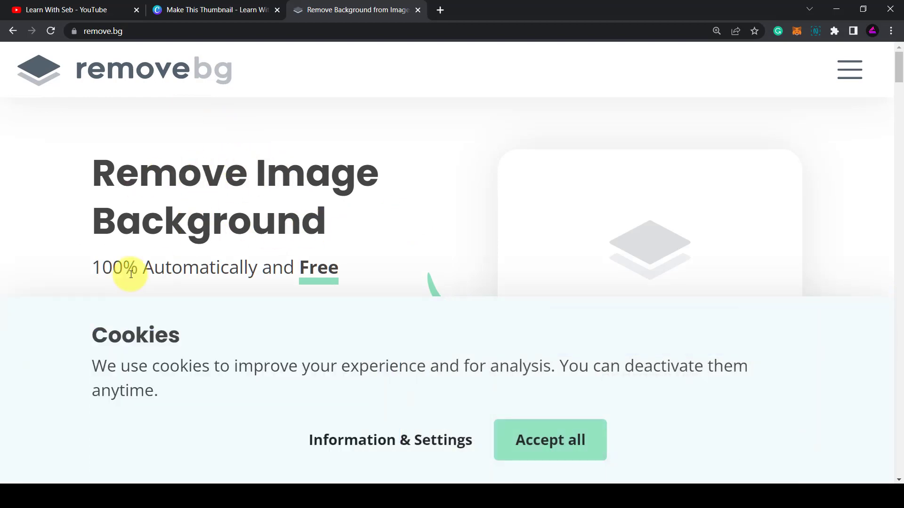
click(520, 437)
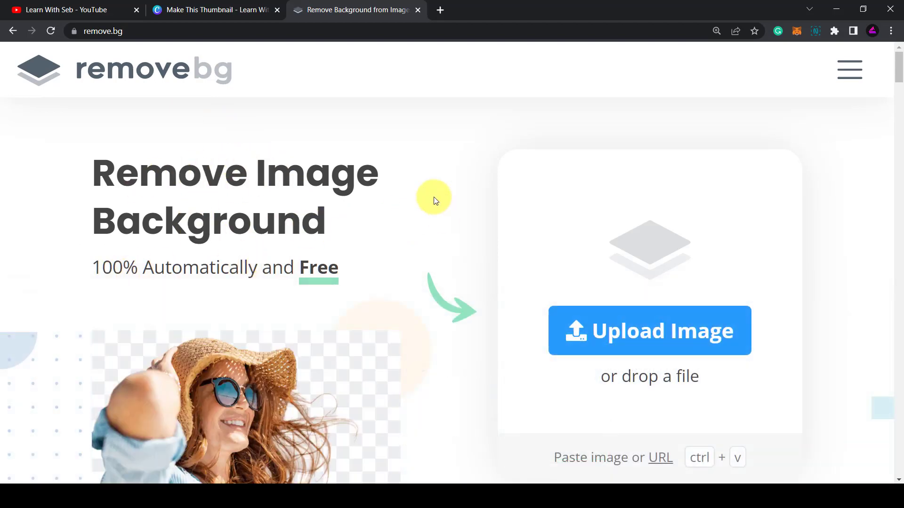
- Look over the remove.bg home page with its image upload area and switch back to the Canva design
scroll(433, 197, down, 2)
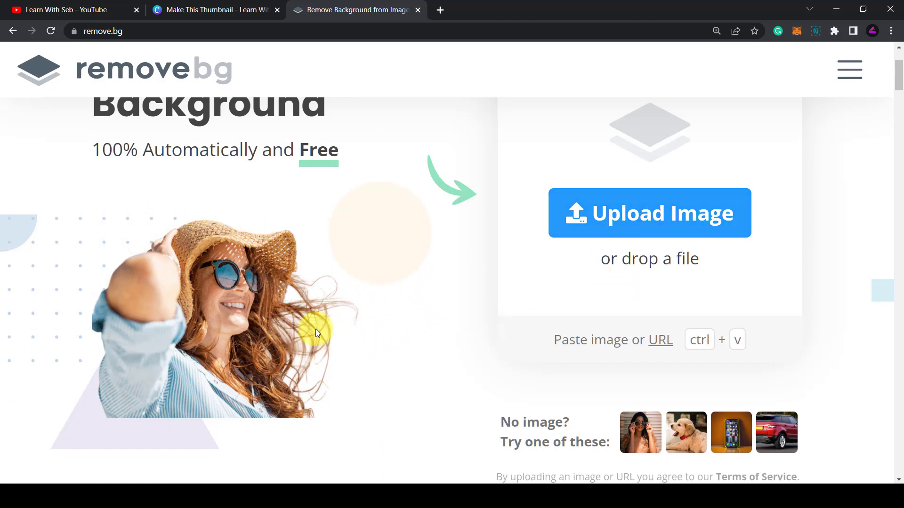
scroll(407, 278, up, 1)
scroll(408, 278, up, 2)
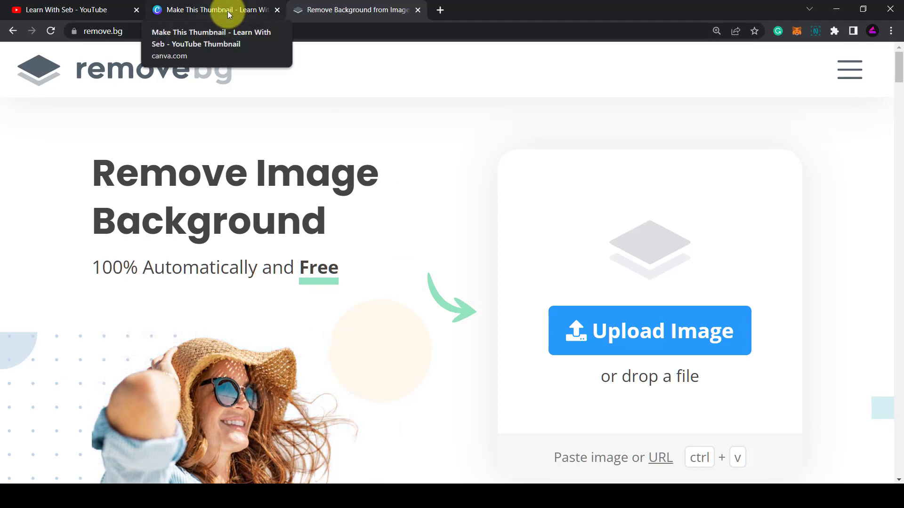
click(228, 10)
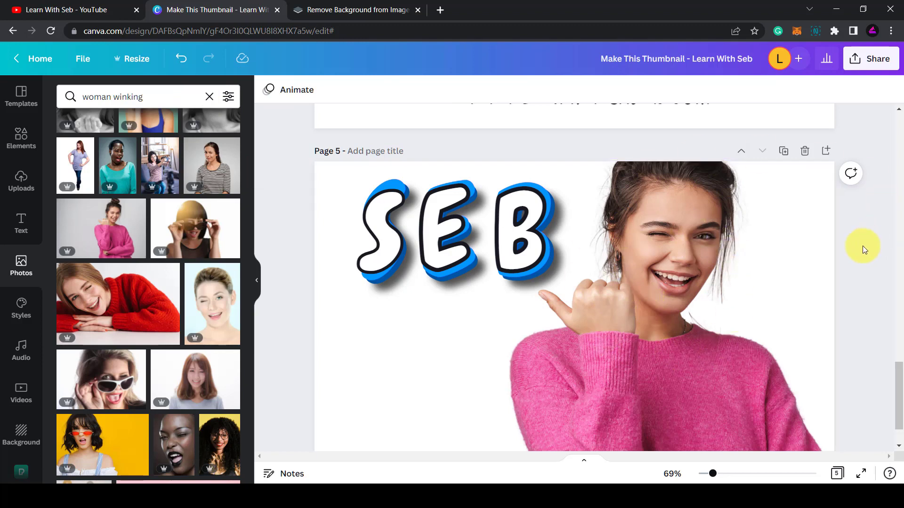
- Shift the background photo of the woman slightly within its crop on page 5 and confirm the crop
click(679, 269)
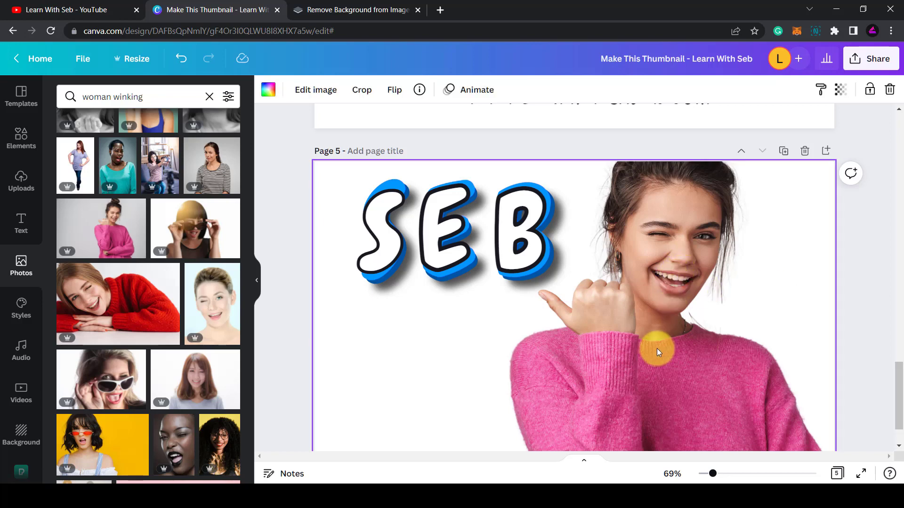
click(830, 179)
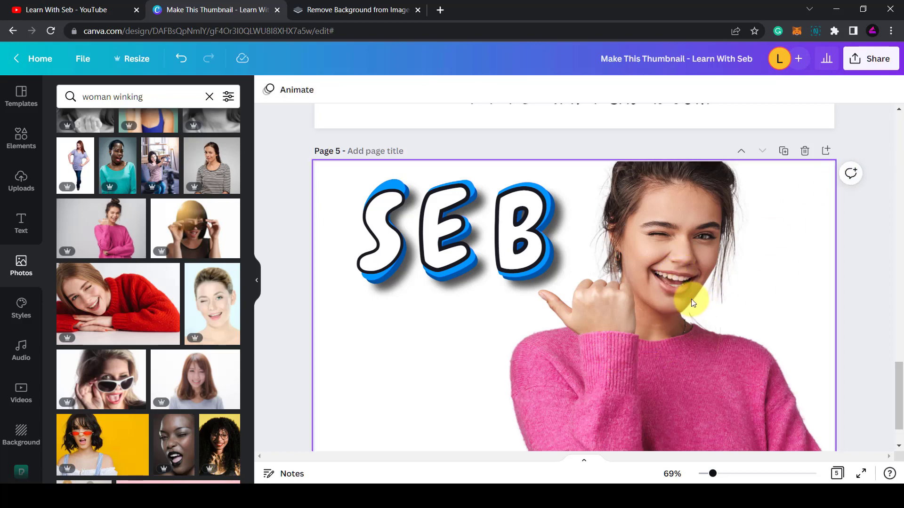
double_click(662, 246)
drag(653, 272, 513, 255)
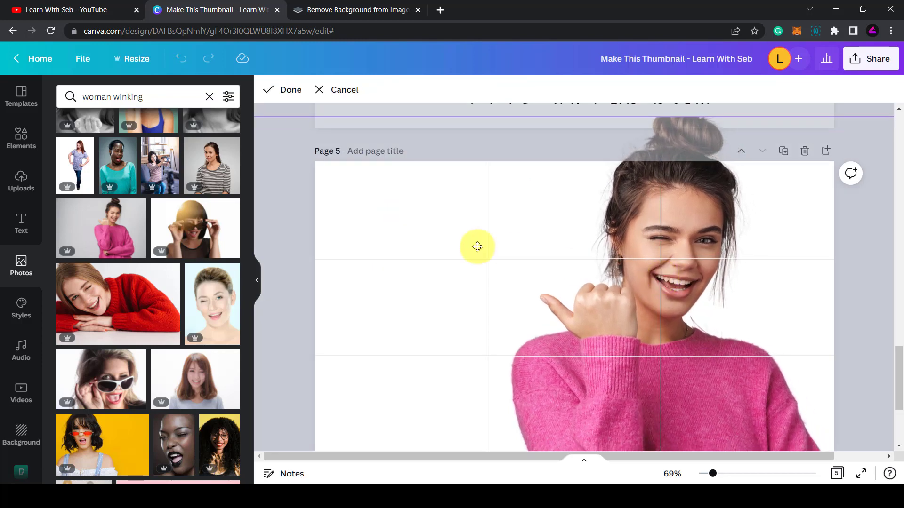
click(291, 90)
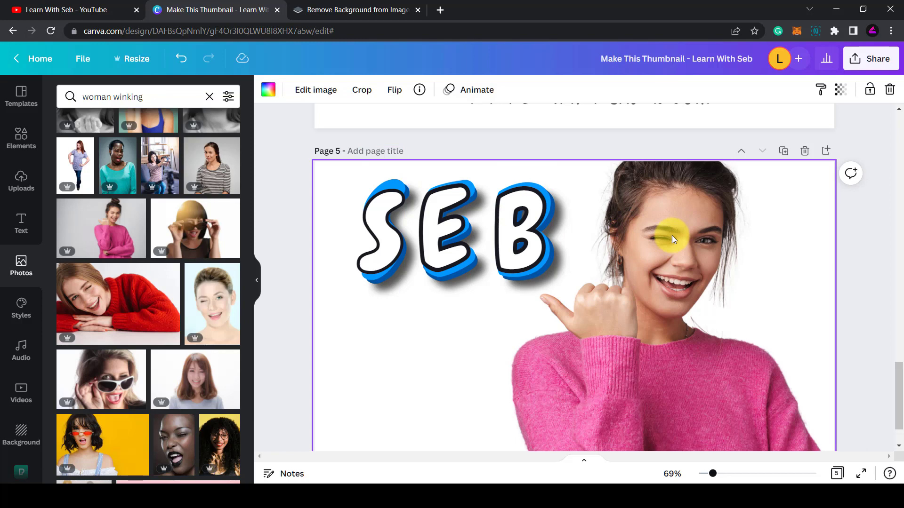
- Add a Glow shadow to the photo of the woman with Blur 0, Transparency 100 and Size 13
click(329, 98)
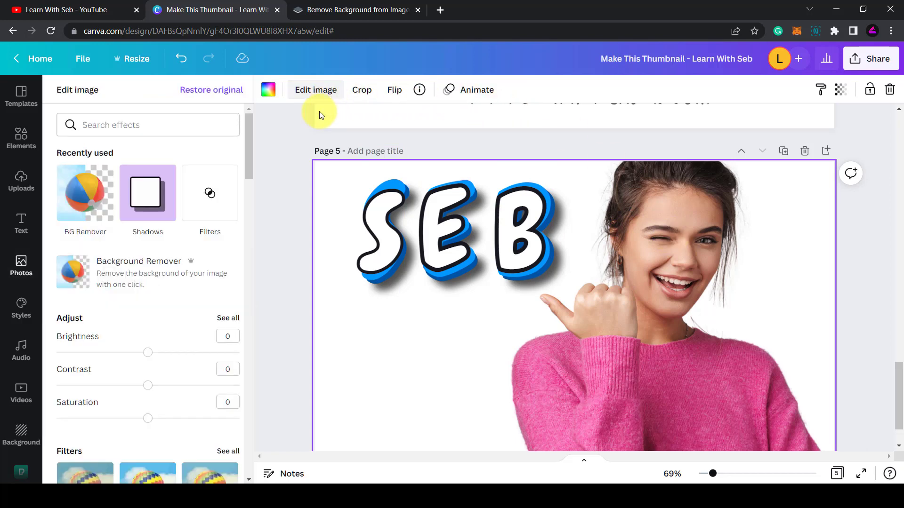
click(141, 207)
click(144, 160)
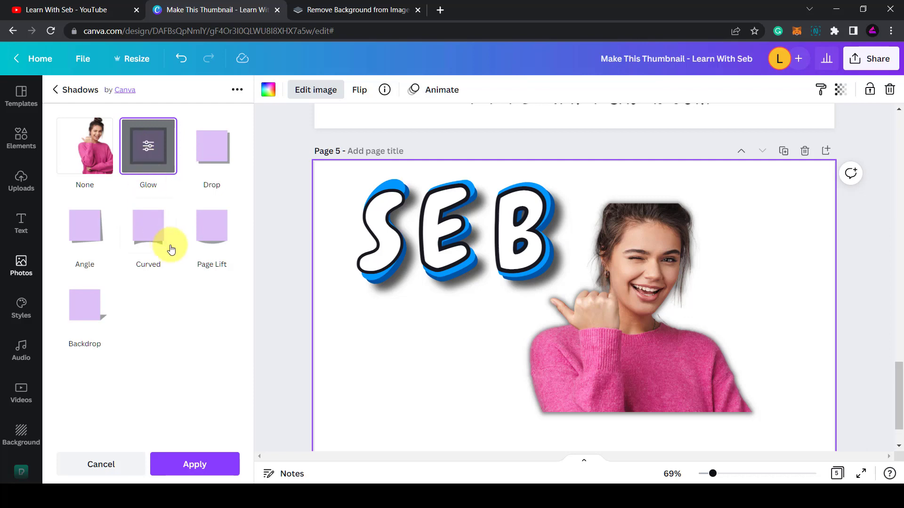
click(148, 153)
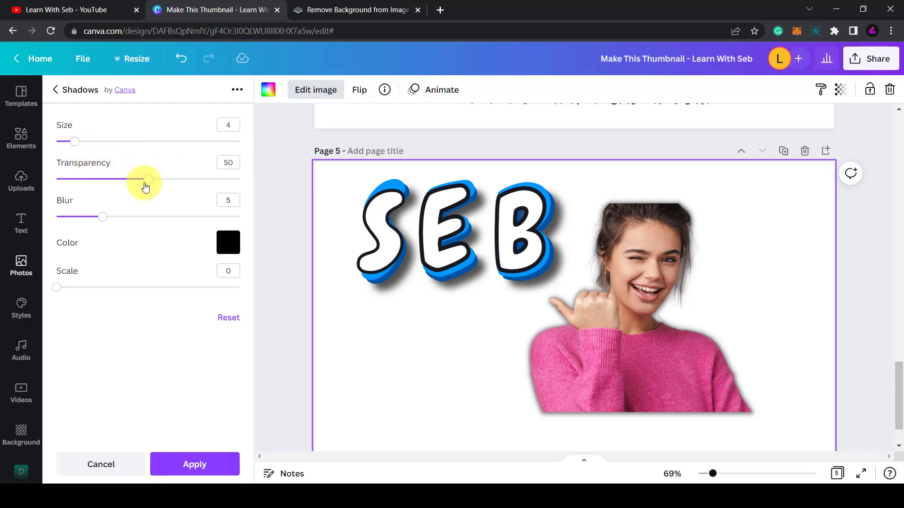
drag(102, 221, 12, 221)
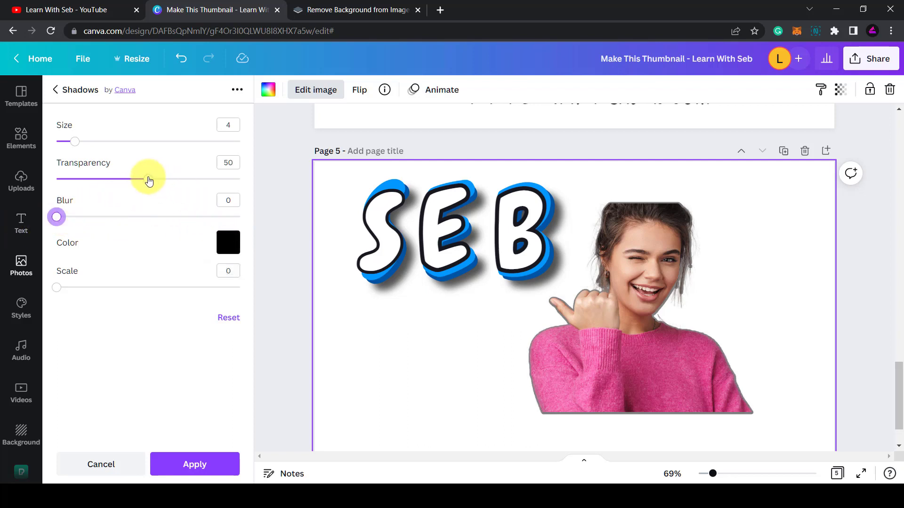
drag(149, 181, 267, 189)
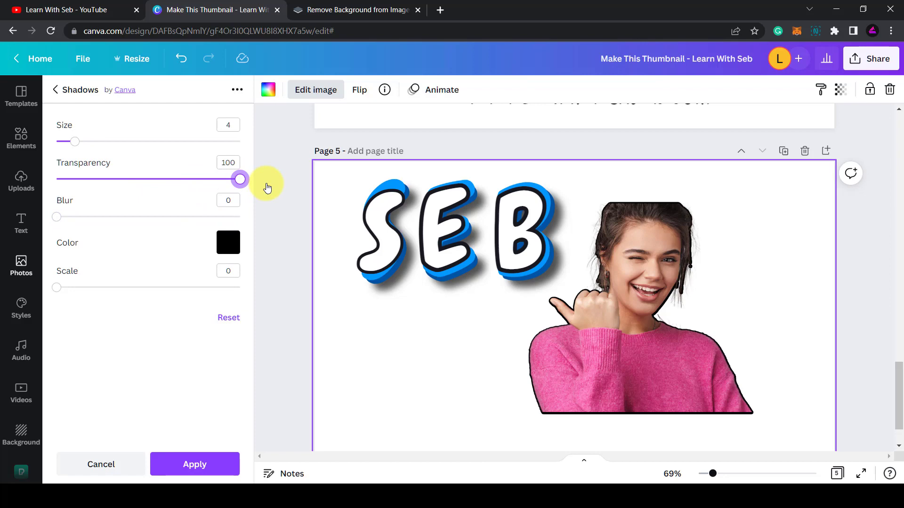
drag(76, 142, 117, 148)
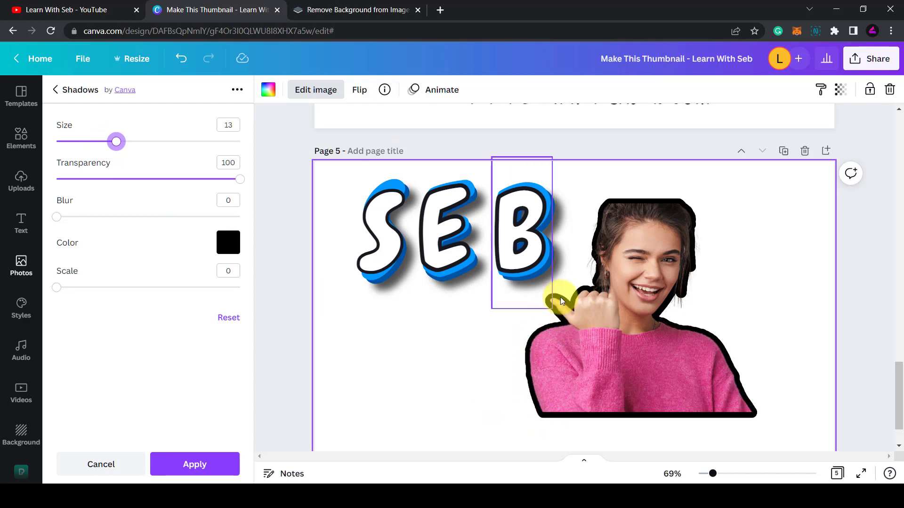
- Set the woman's Glow shadow colour to white and apply the shadow
click(224, 250)
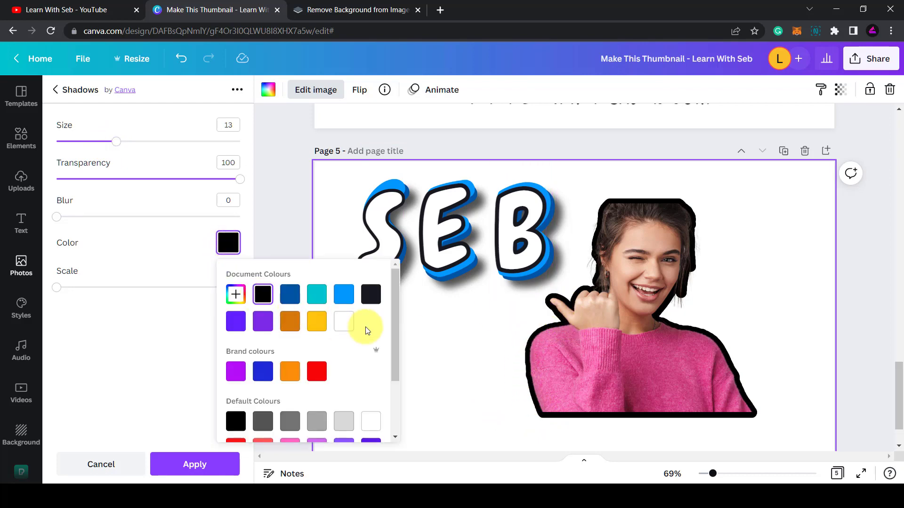
click(351, 323)
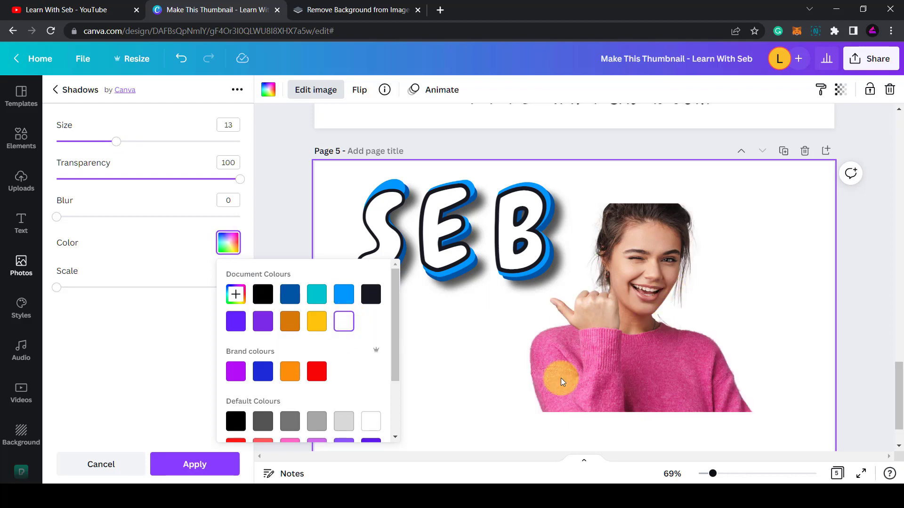
click(456, 358)
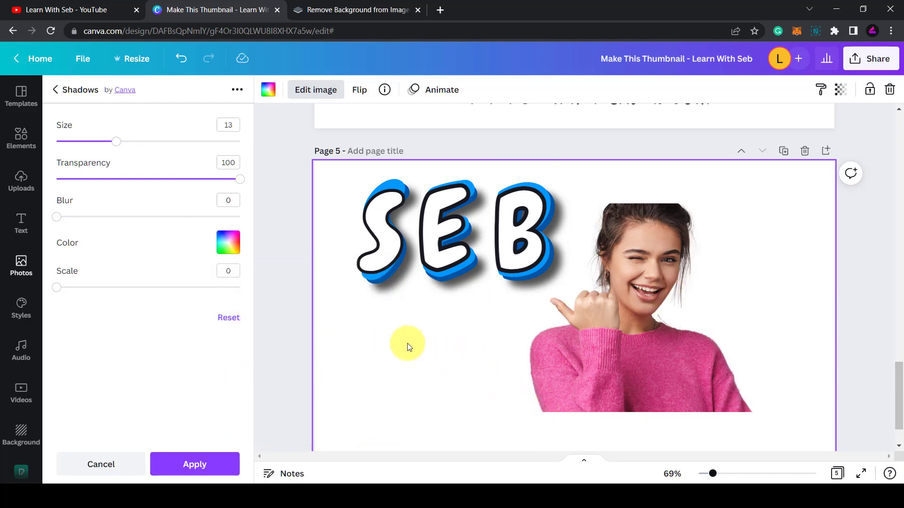
click(210, 466)
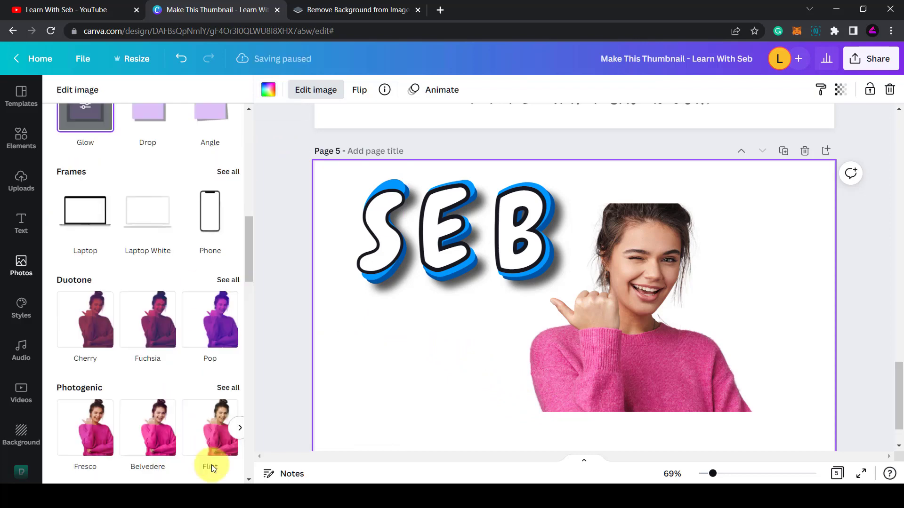
- Try turquoise as the colour of page 5 and undo the change to bring back the woman's photo
click(268, 89)
click(163, 151)
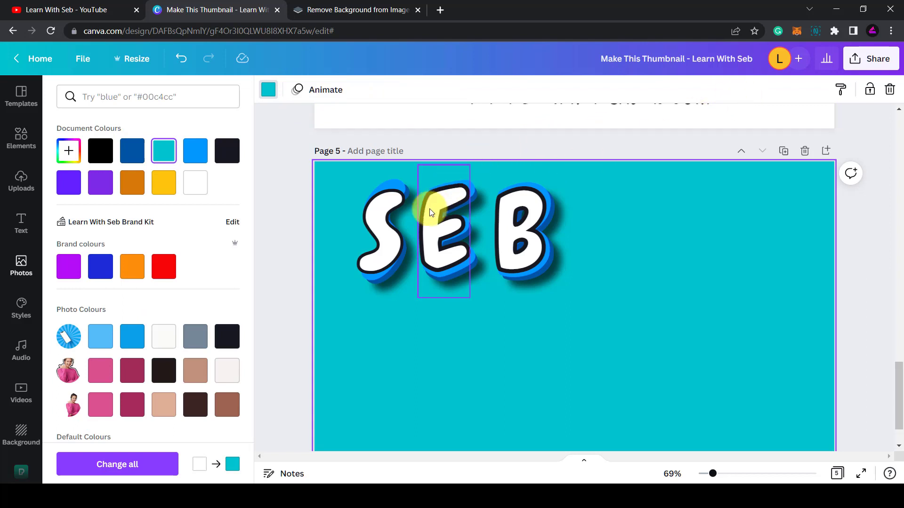
scroll(339, 269, down, 2)
scroll(304, 366, up, 4)
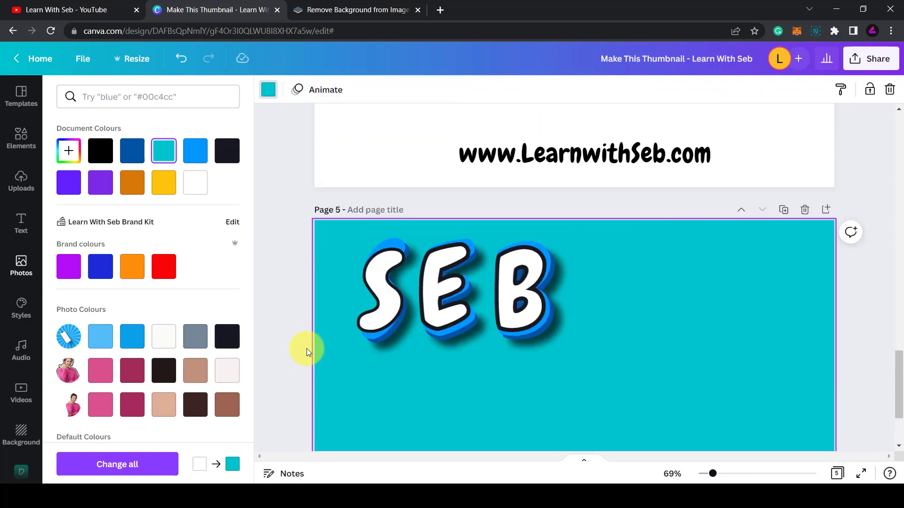
click(187, 55)
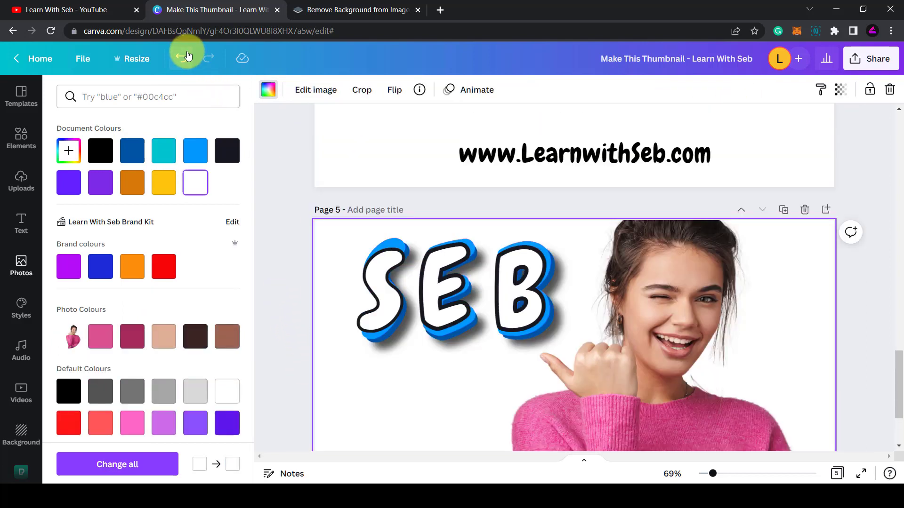
scroll(549, 290, down, 4)
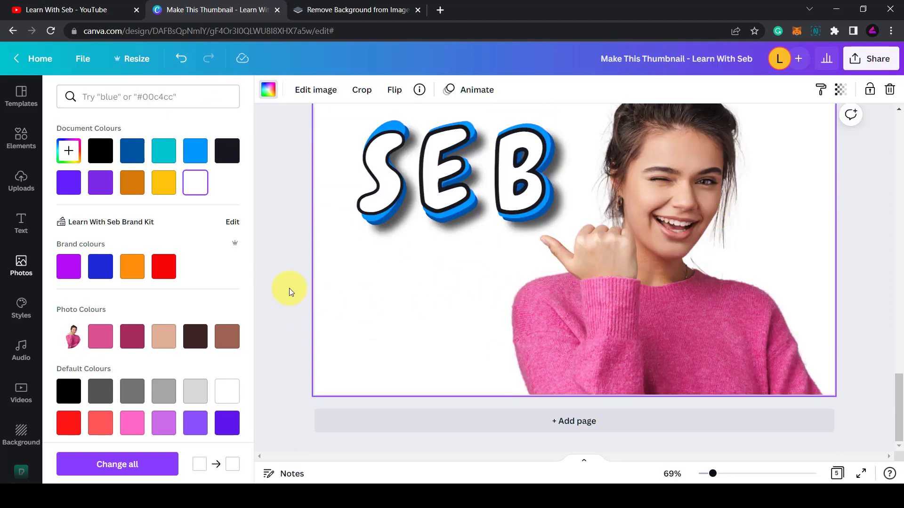
scroll(284, 287, up, 2)
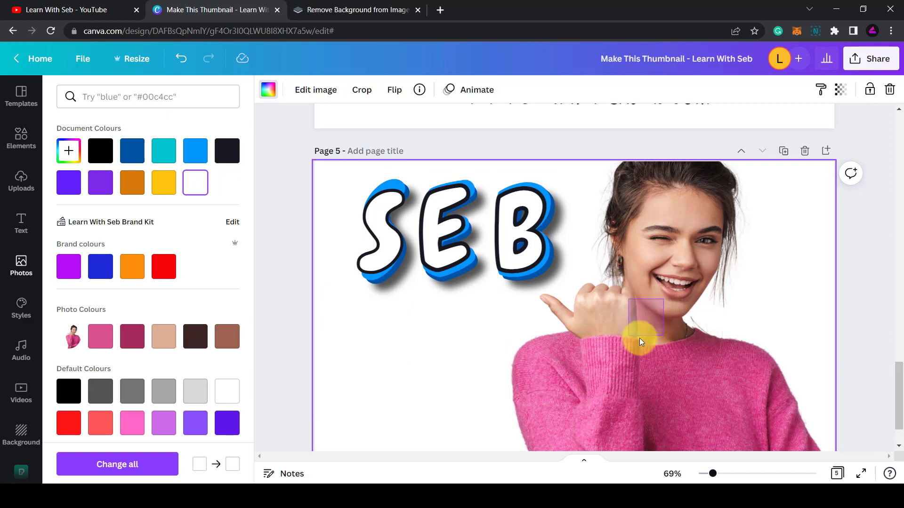
click(632, 338)
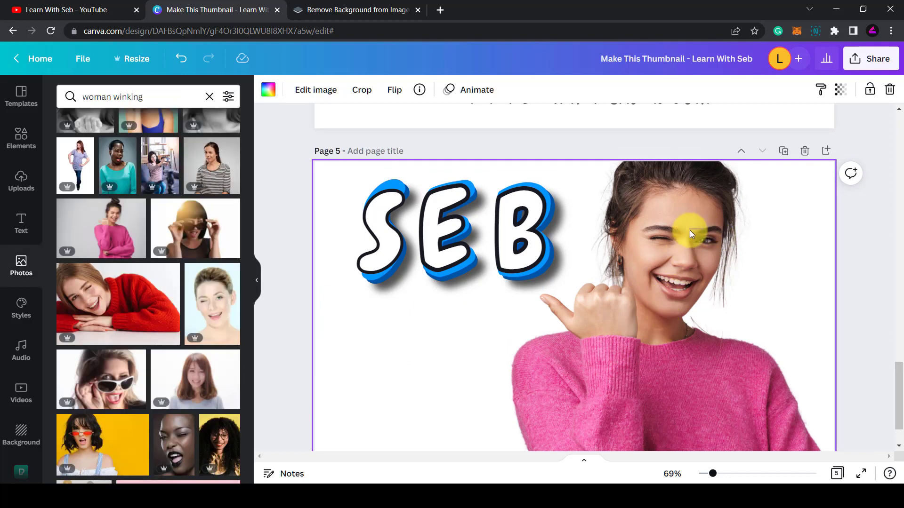
- Detach the photo of the woman from the background of page 5
click(840, 230)
scroll(844, 237, down, 2)
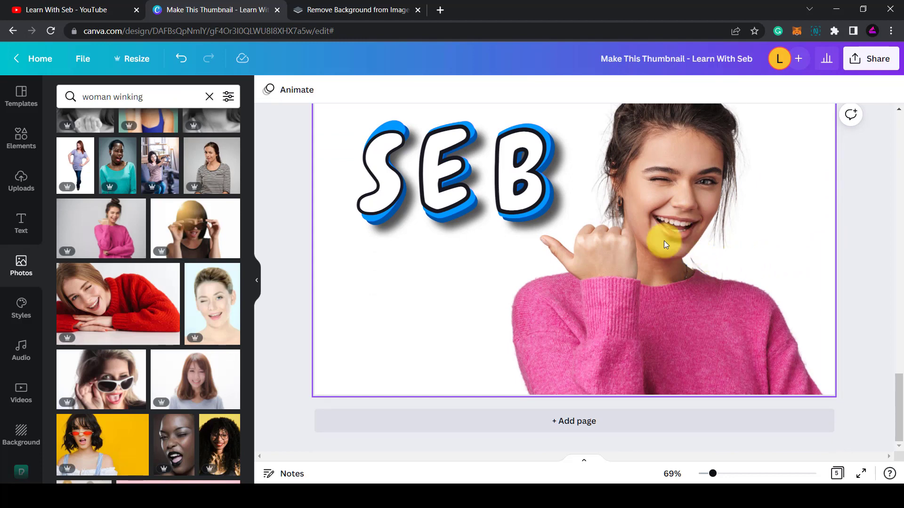
right_click(667, 212)
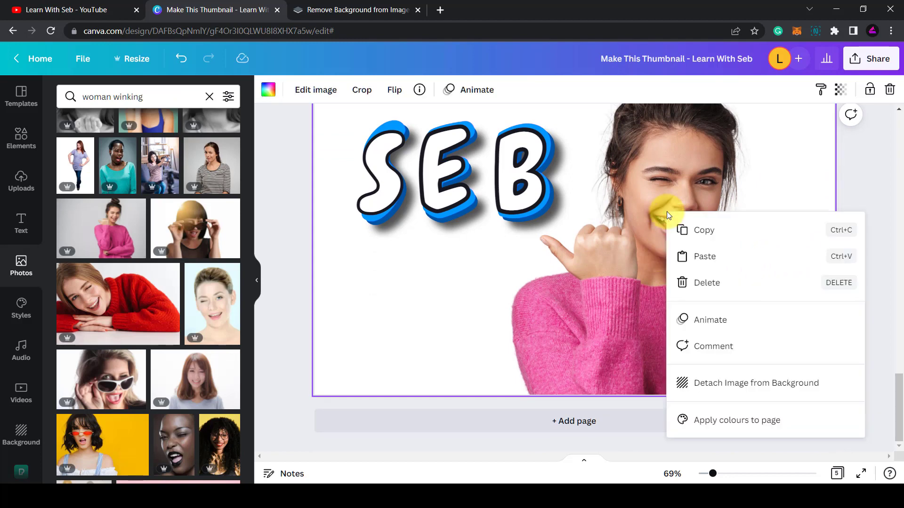
click(754, 388)
- Enlarge the detached woman, crop the empty area on her left to a width of about 869, and position her beside the SEB lettering
drag(613, 286, 648, 294)
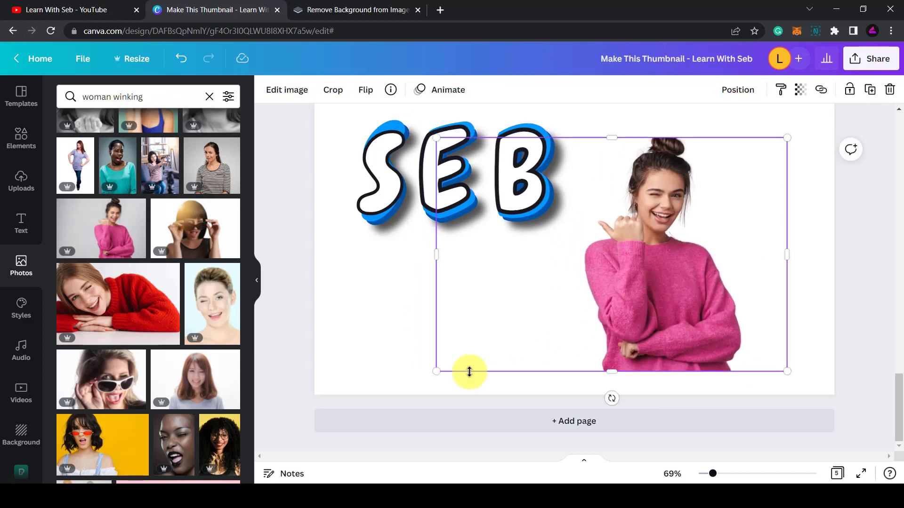
drag(437, 371, 176, 456)
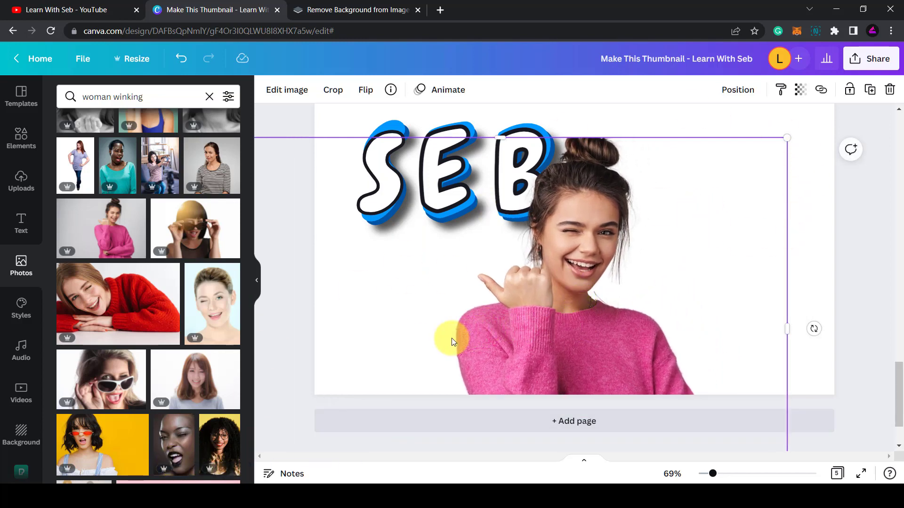
drag(526, 332, 606, 263)
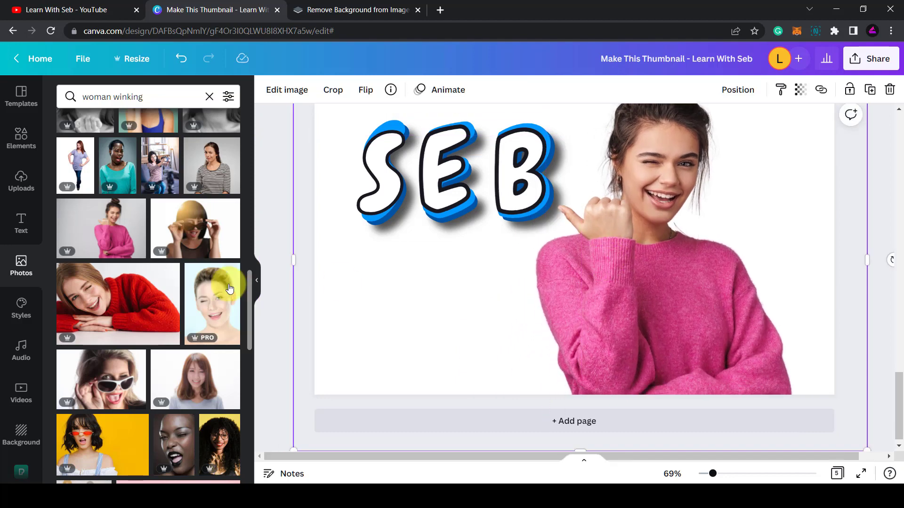
drag(293, 260, 514, 257)
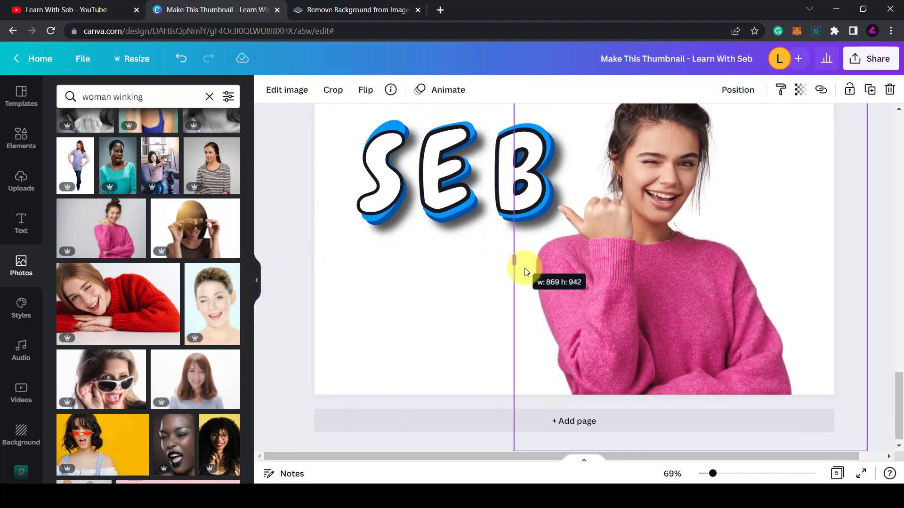
drag(661, 281, 671, 262)
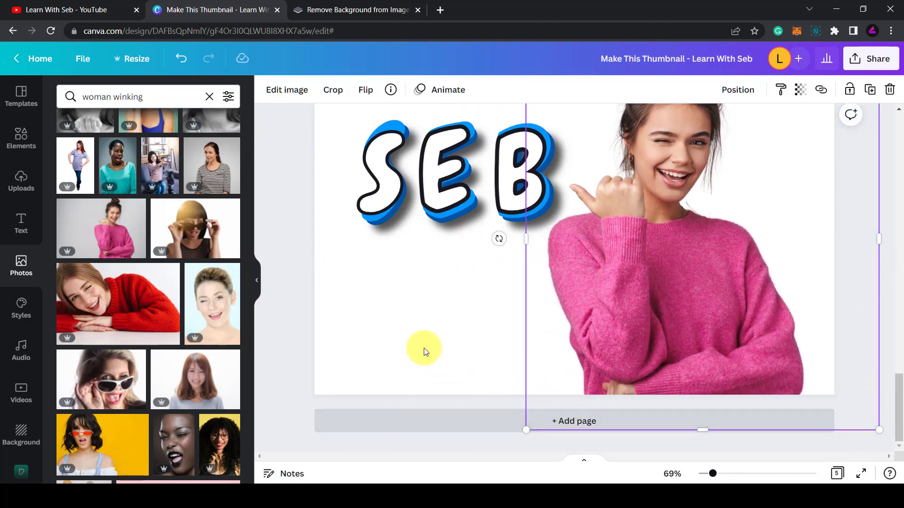
- Colour the background of page 5 bright blue and shift the woman slightly down and right, away from the SEB lettering
click(410, 328)
click(268, 89)
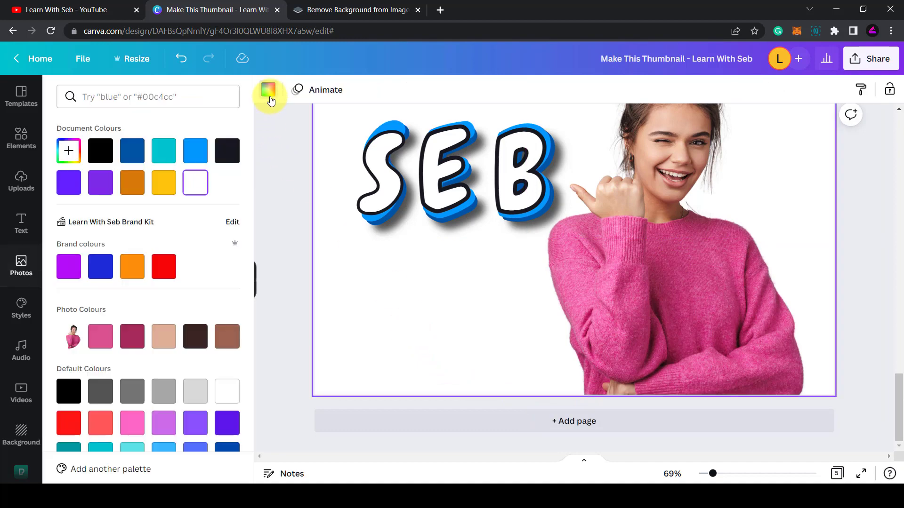
click(193, 154)
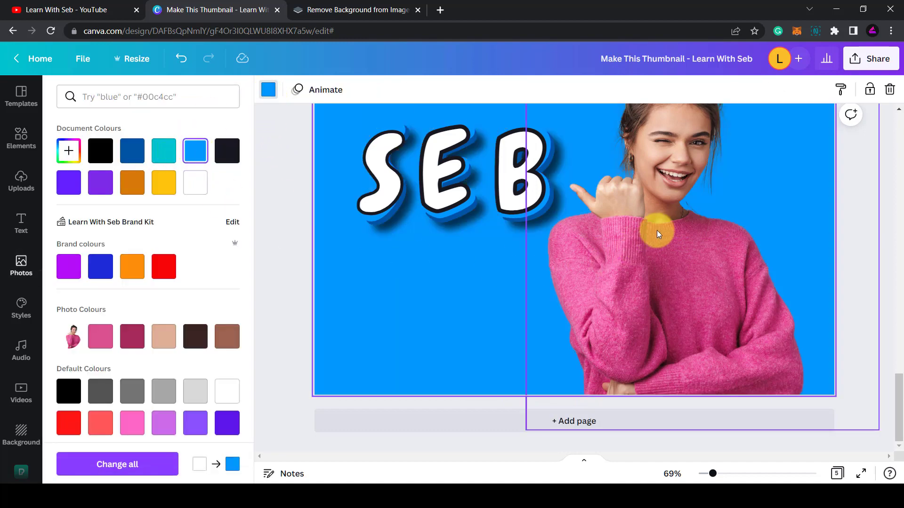
drag(640, 256, 659, 275)
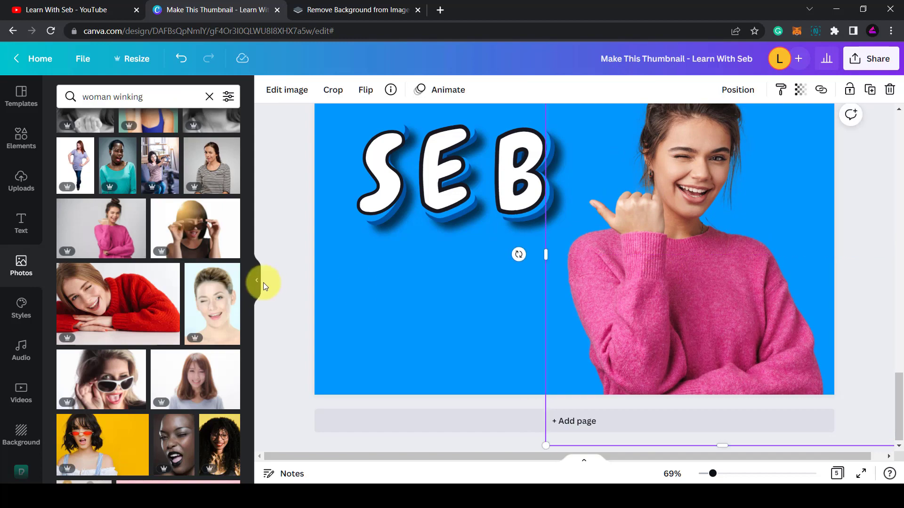
click(280, 289)
scroll(296, 340, up, 2)
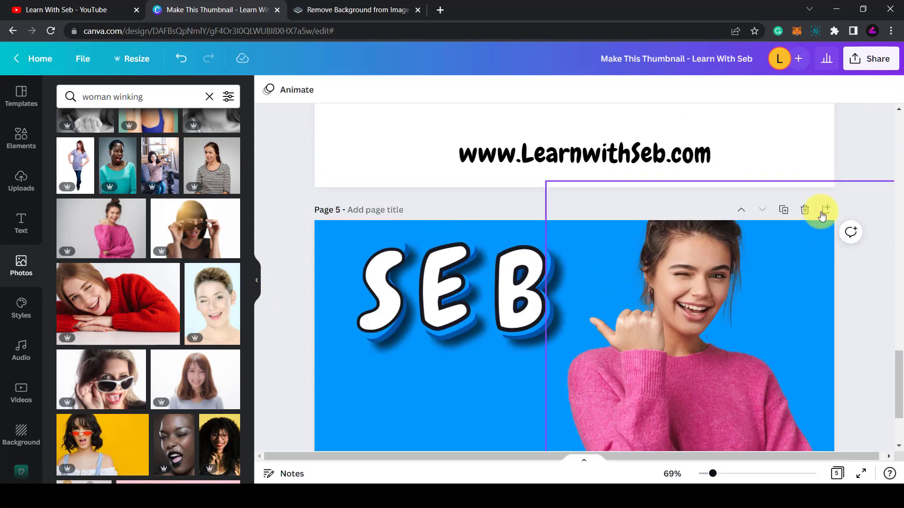
scroll(849, 194, down, 1)
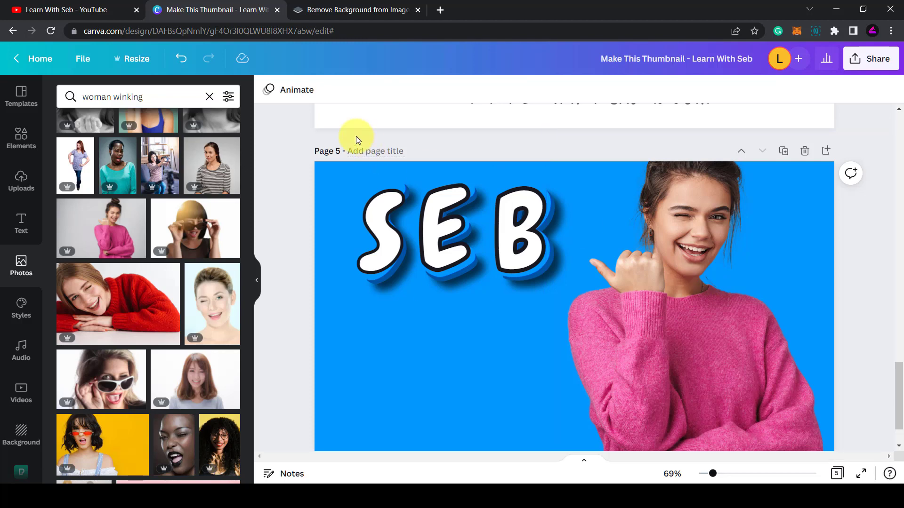
- Add a Glow shadow to the cut-out woman on page 5 and colour it white
click(636, 267)
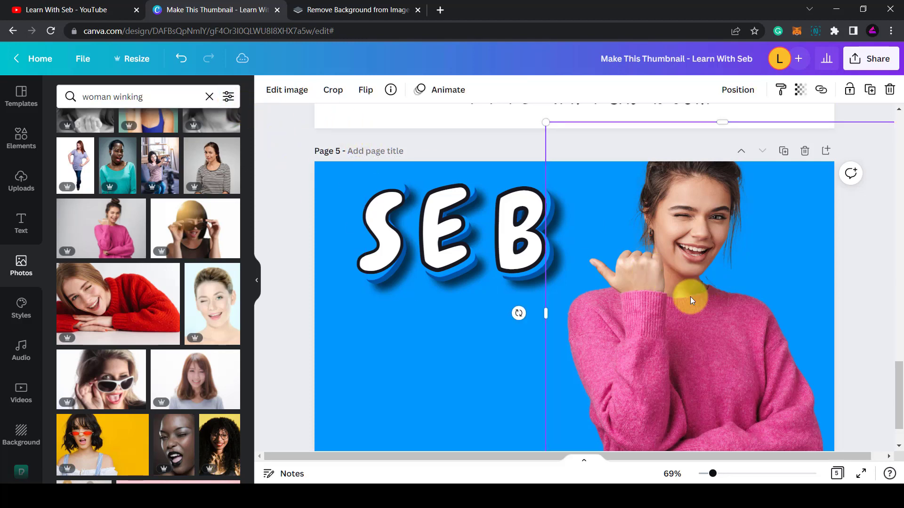
click(297, 91)
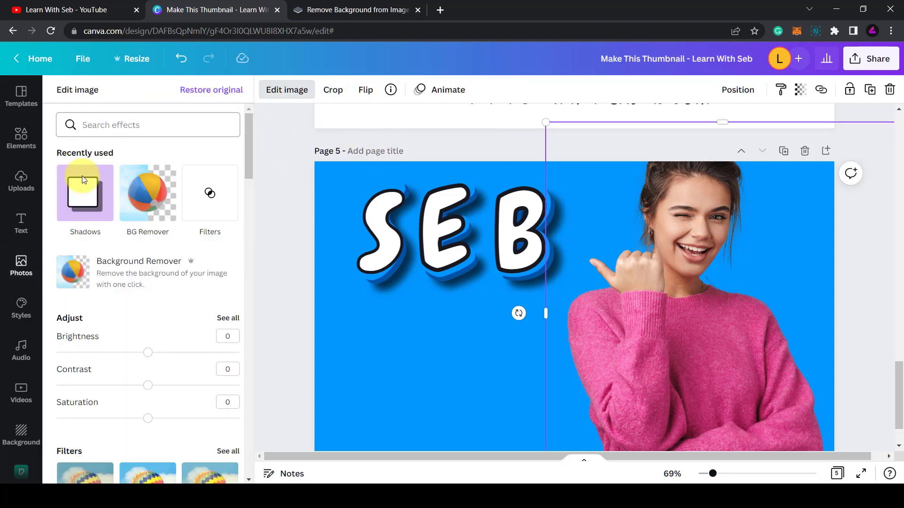
click(85, 201)
click(159, 145)
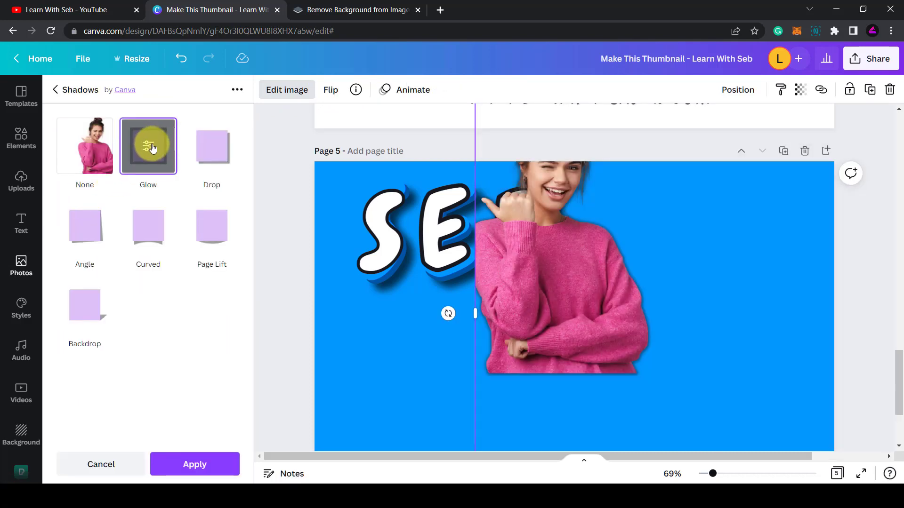
click(148, 150)
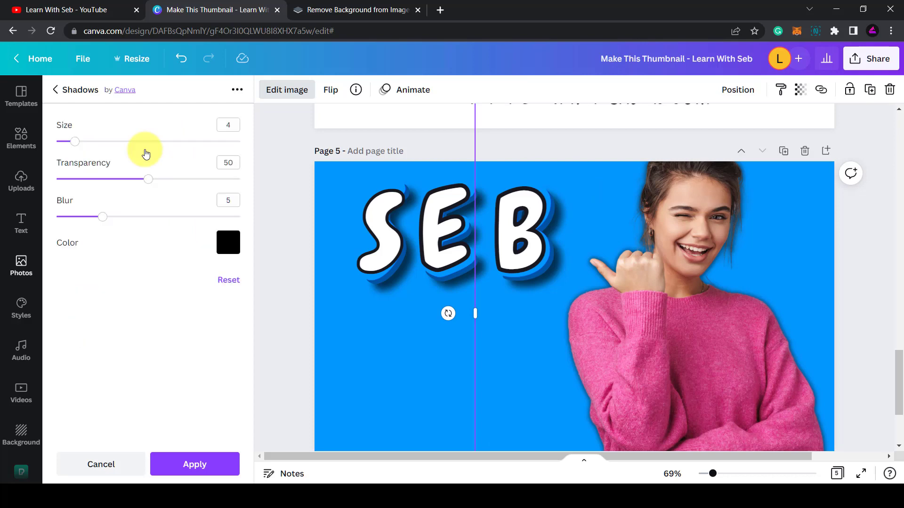
click(229, 243)
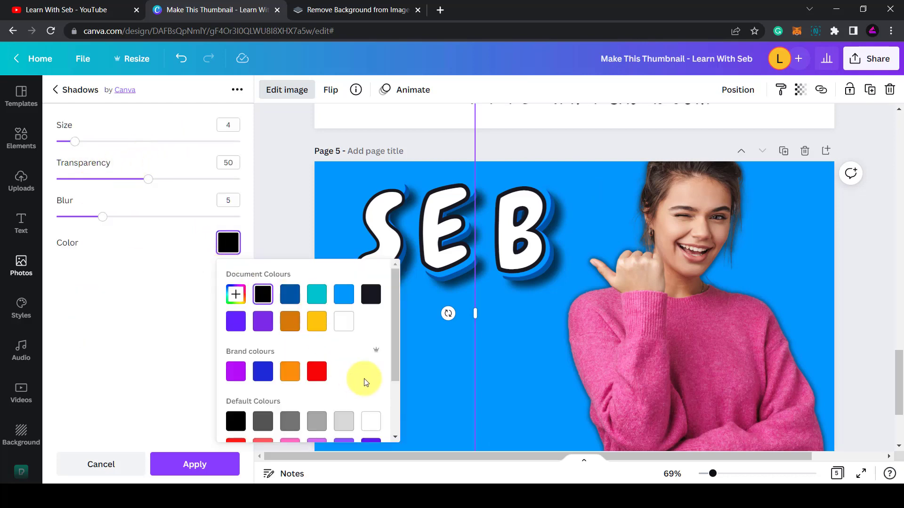
click(348, 325)
- Set the white glow's blur to 0, transparency to 100 and size to 26, apply it, and deselect the woman
drag(102, 217, 7, 220)
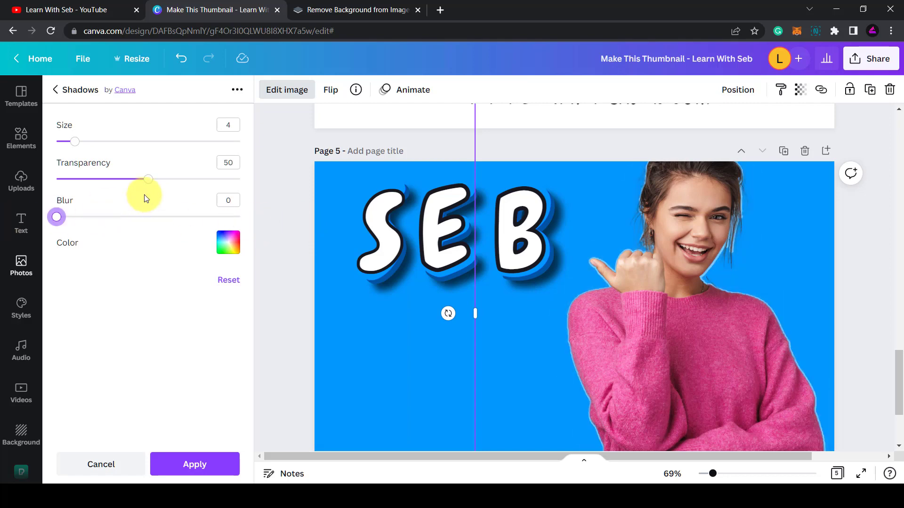
drag(178, 186, 270, 187)
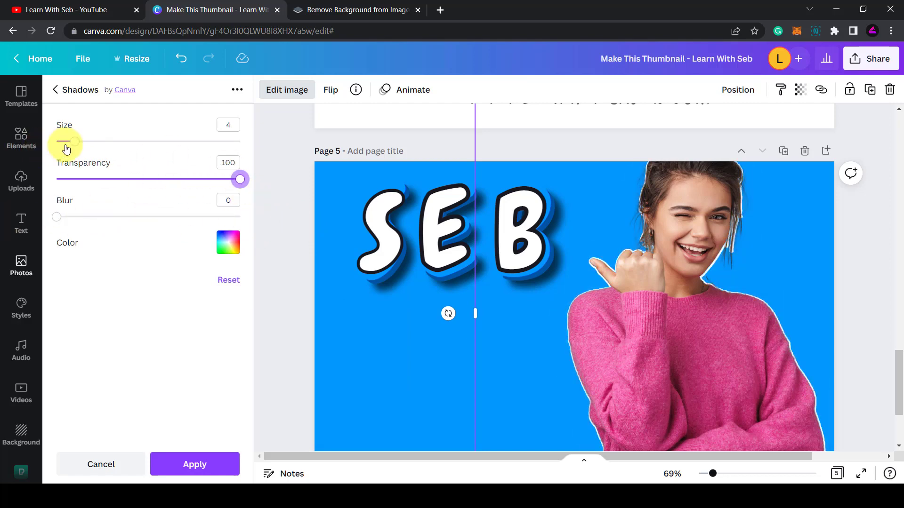
drag(78, 145, 175, 150)
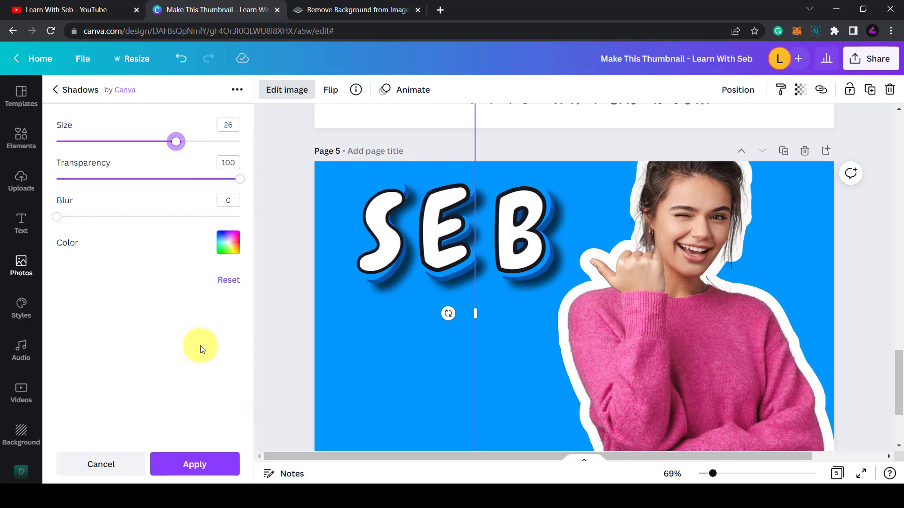
click(193, 464)
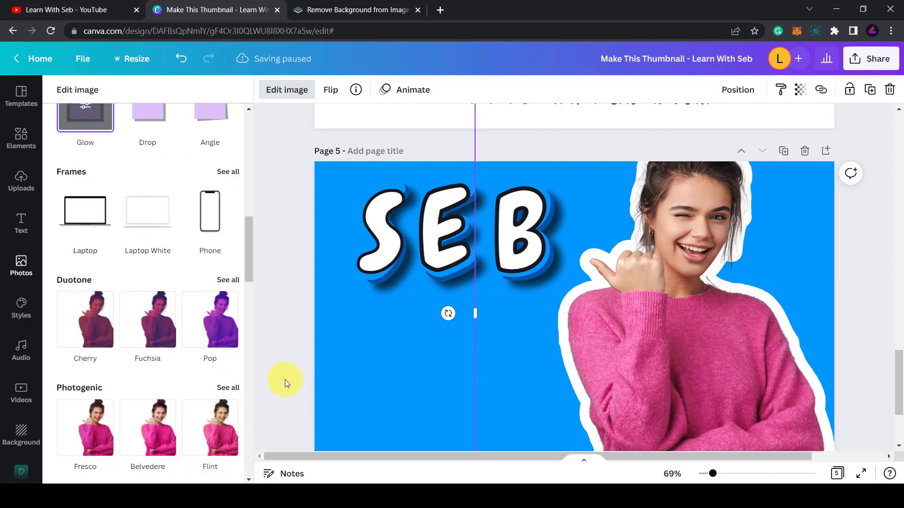
scroll(287, 341, down, 1)
key(Escape)
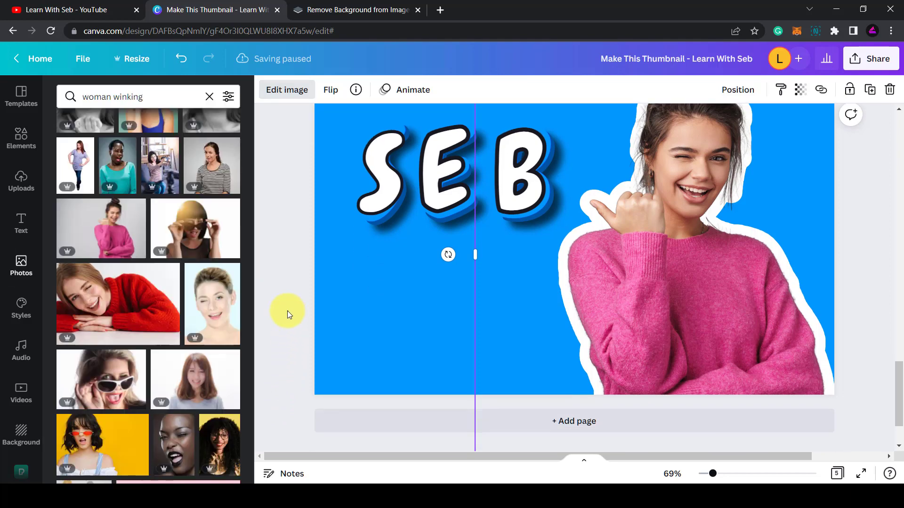
click(363, 281)
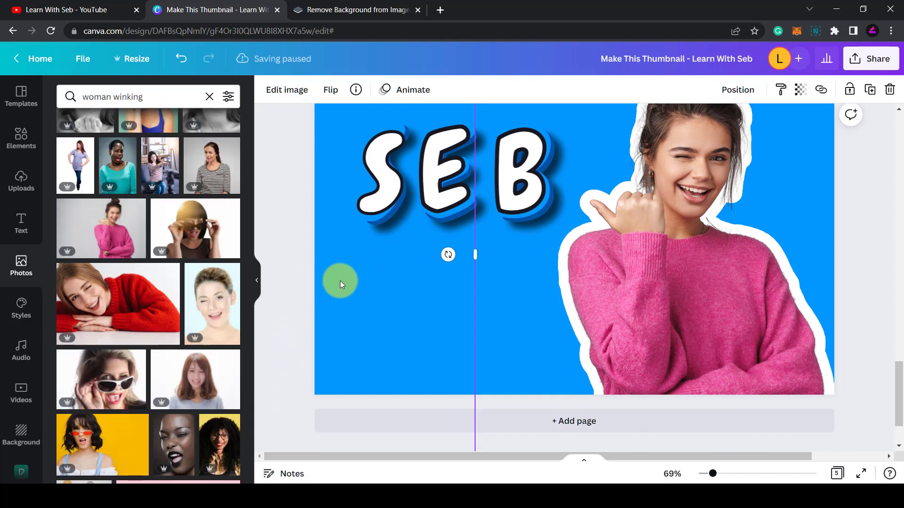
click(340, 280)
drag(603, 278, 516, 290)
scroll(341, 322, up, 2)
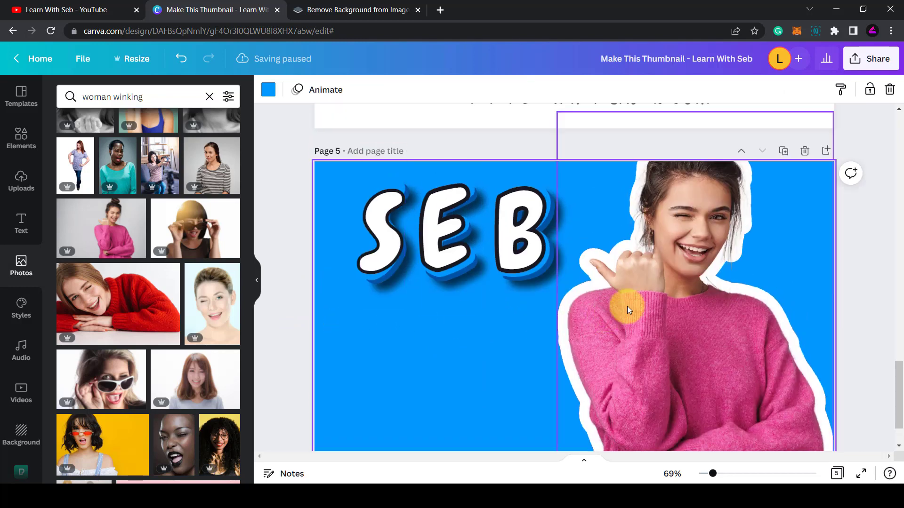
click(671, 297)
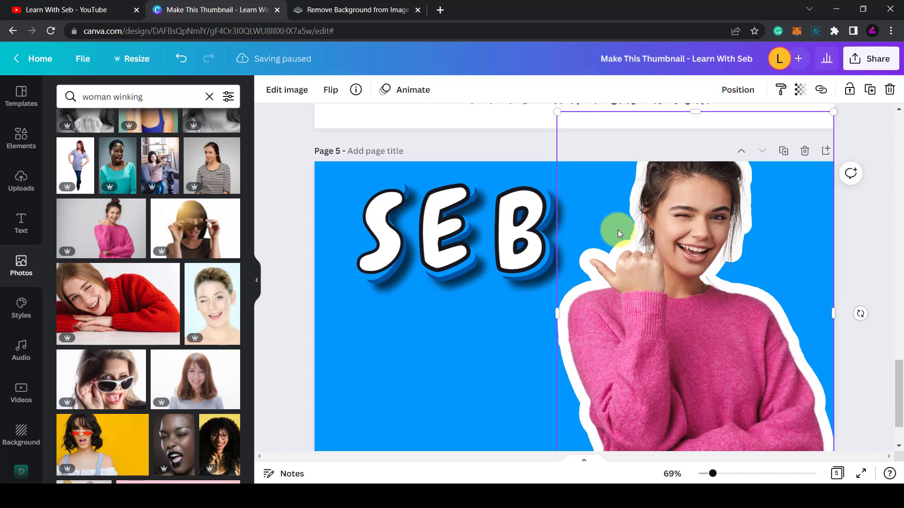
click(288, 93)
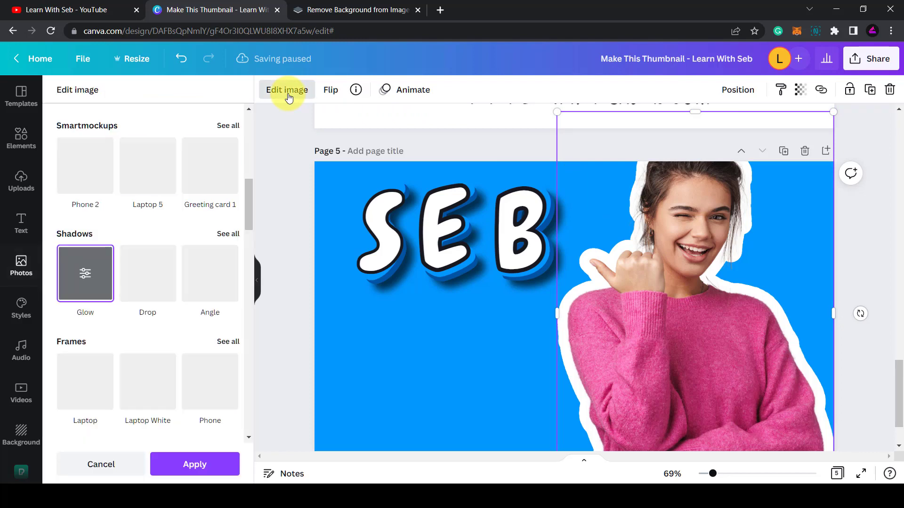
click(86, 275)
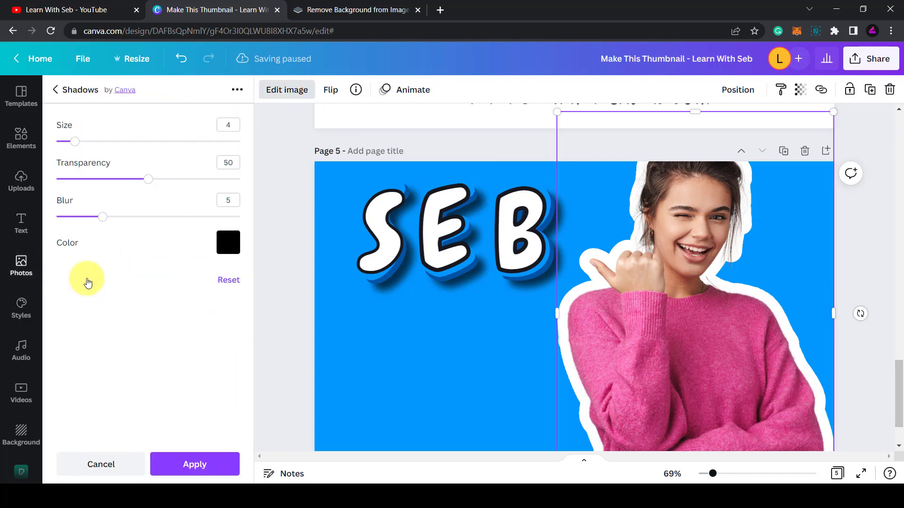
click(222, 244)
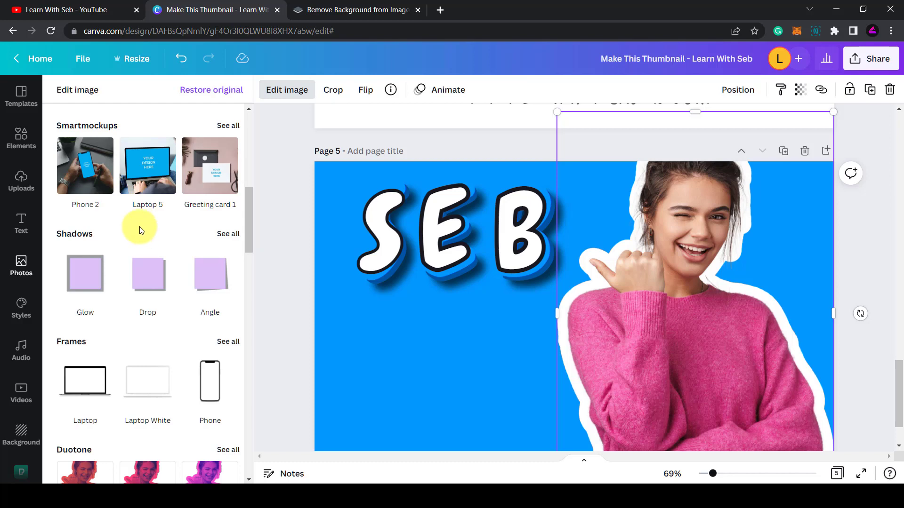
- Add a second Glow shadow around the white-outlined woman, with blur 0 and transparency 100
click(92, 275)
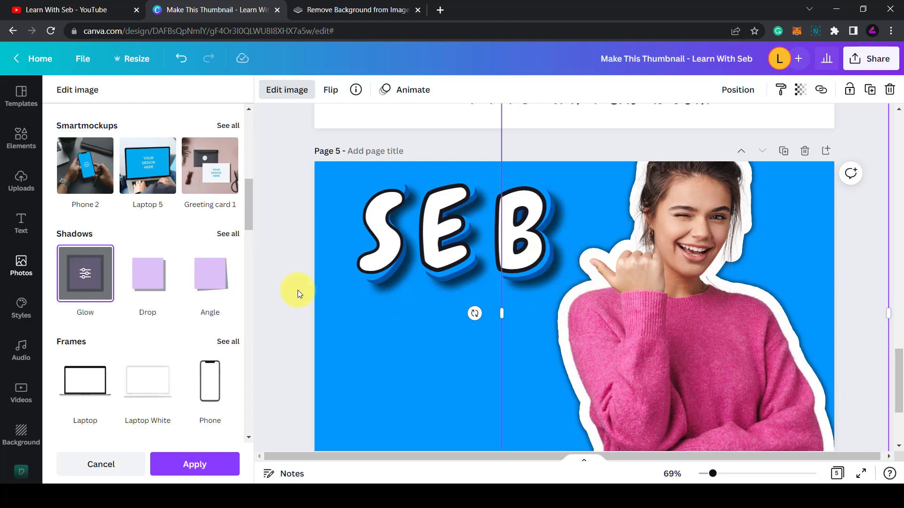
click(81, 270)
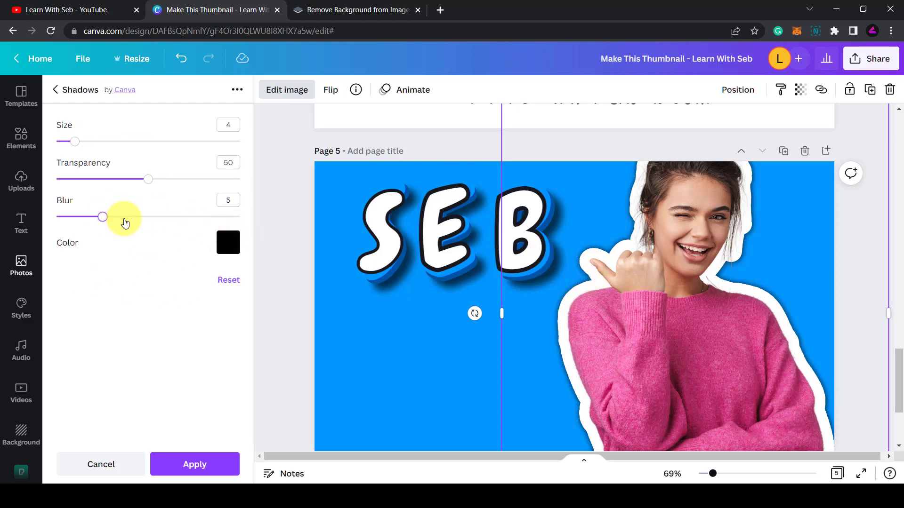
drag(111, 216, 270, 230)
drag(240, 216, 10, 242)
drag(157, 186, 292, 185)
- Set the black glow's size to 25, apply it, and deselect the woman
drag(75, 147, 179, 142)
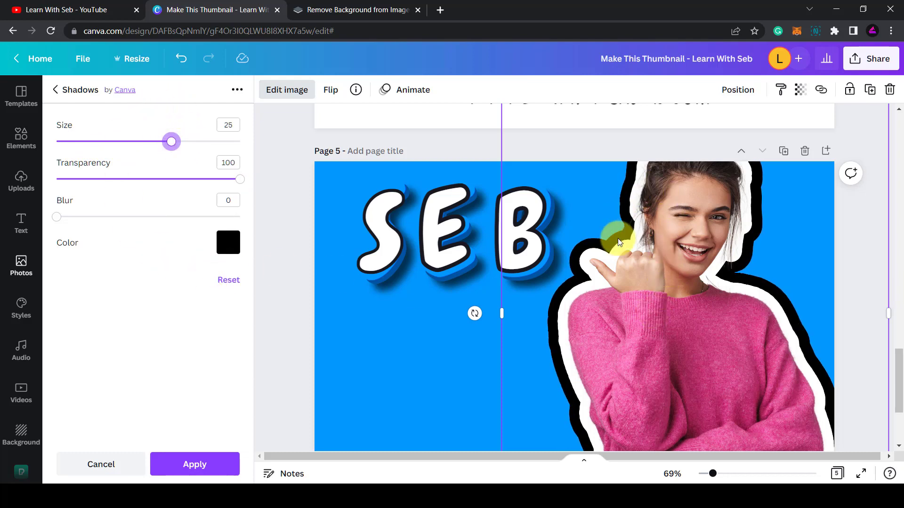
click(628, 354)
click(680, 405)
click(608, 306)
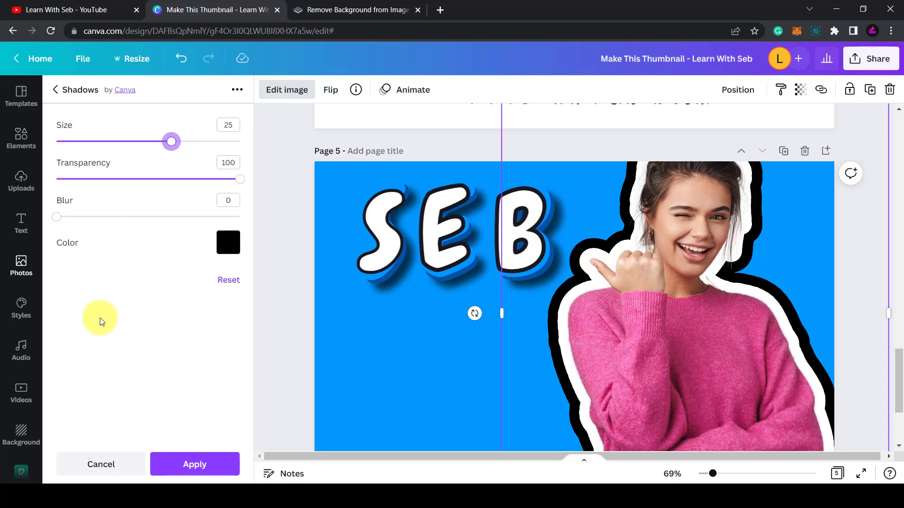
click(195, 465)
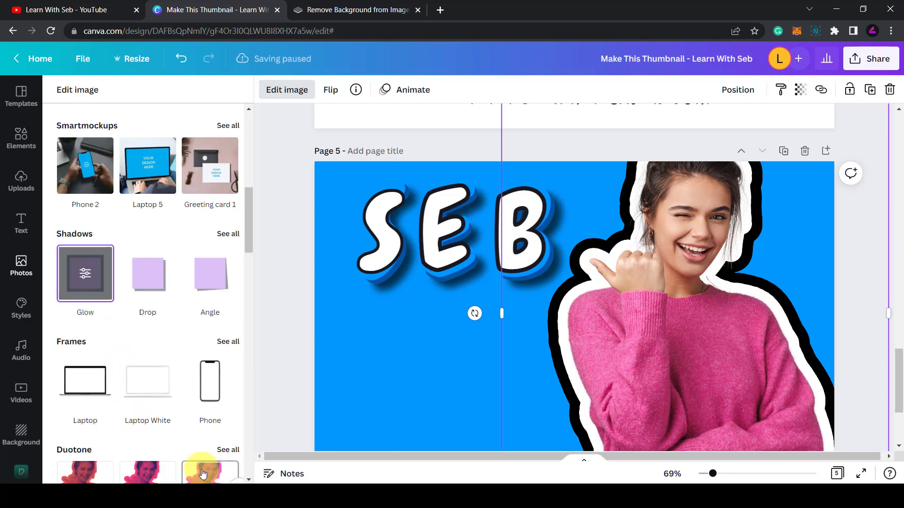
click(362, 340)
click(382, 343)
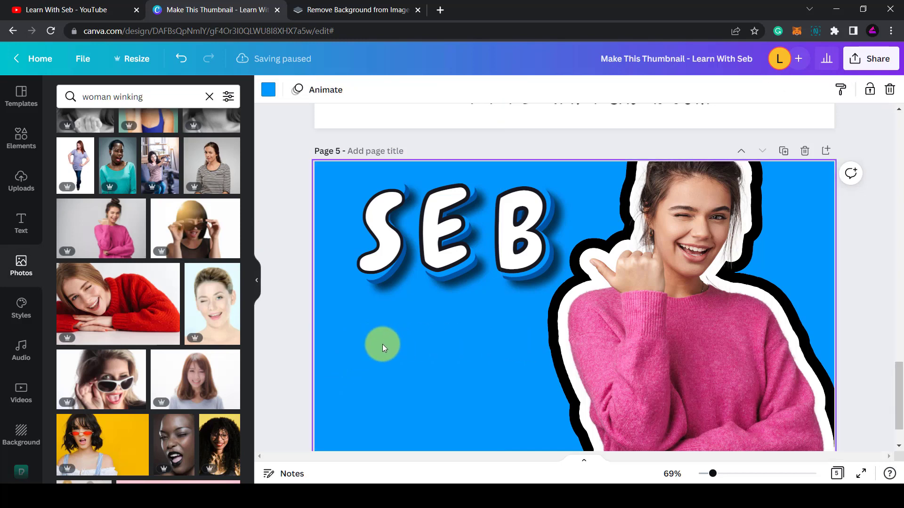
click(272, 318)
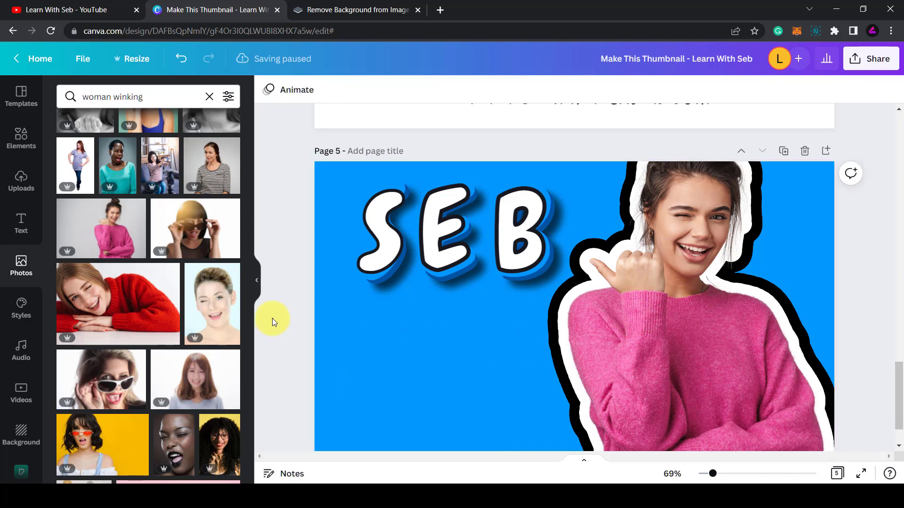
- Shift the outlined woman slightly right and down, farther from the SEB lettering
scroll(272, 318, down, 2)
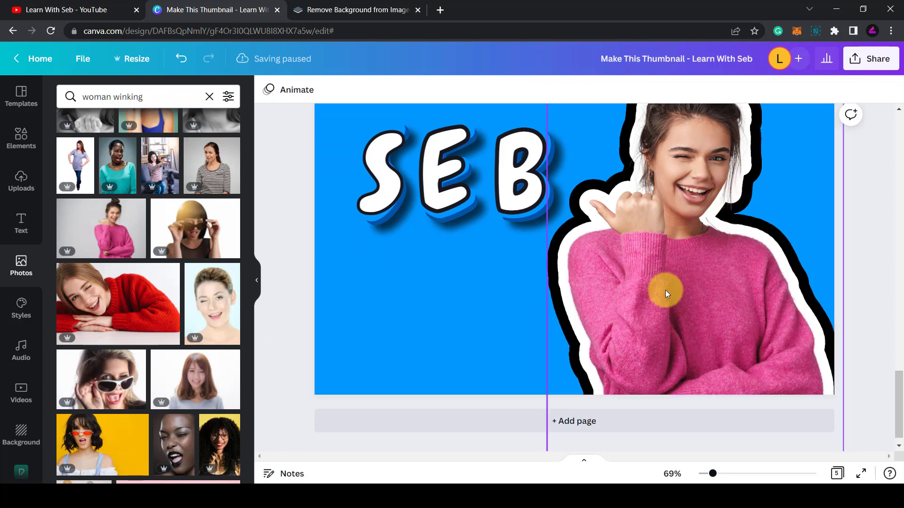
drag(706, 303, 671, 281)
drag(151, 295, 262, 228)
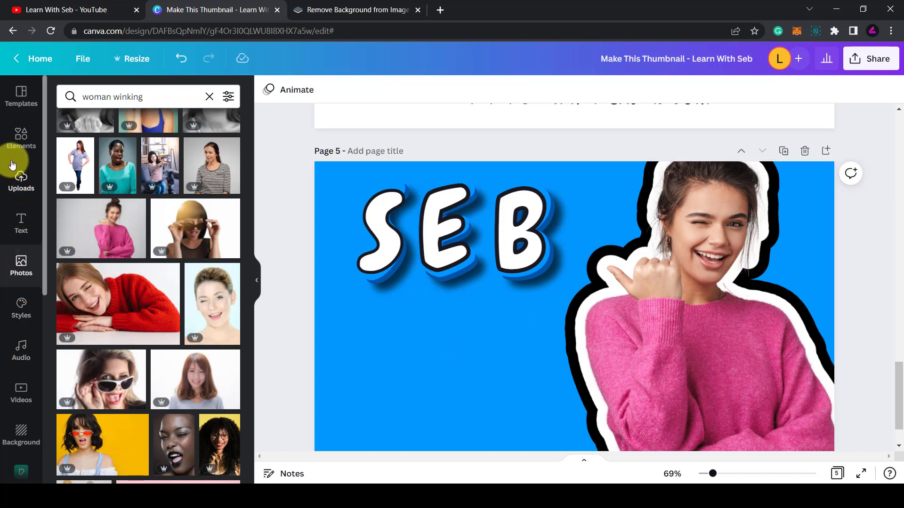
- Clear the previous photo search and search the photos for "sun burst"
click(209, 96)
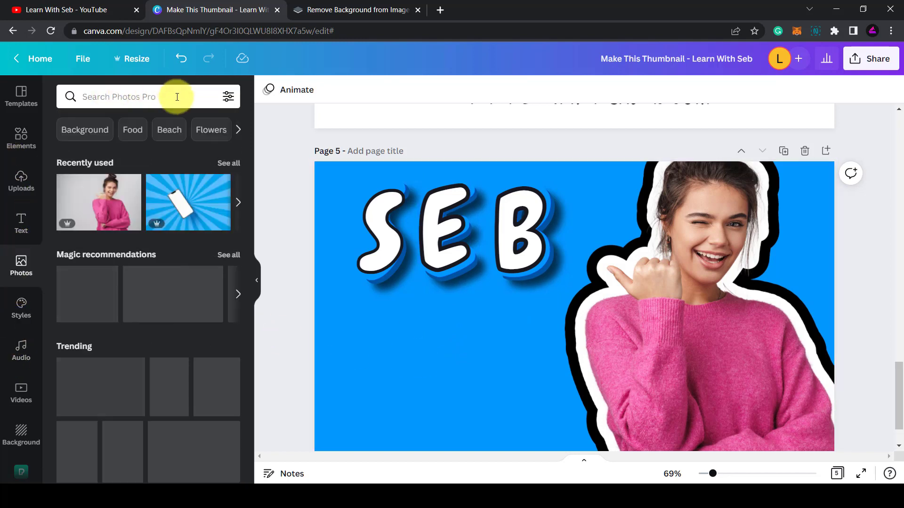
click(67, 101)
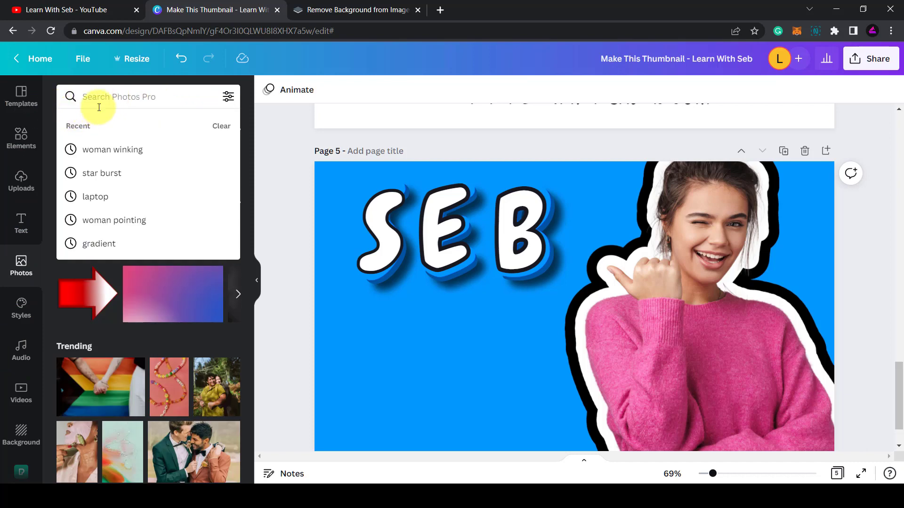
text(sun burst)
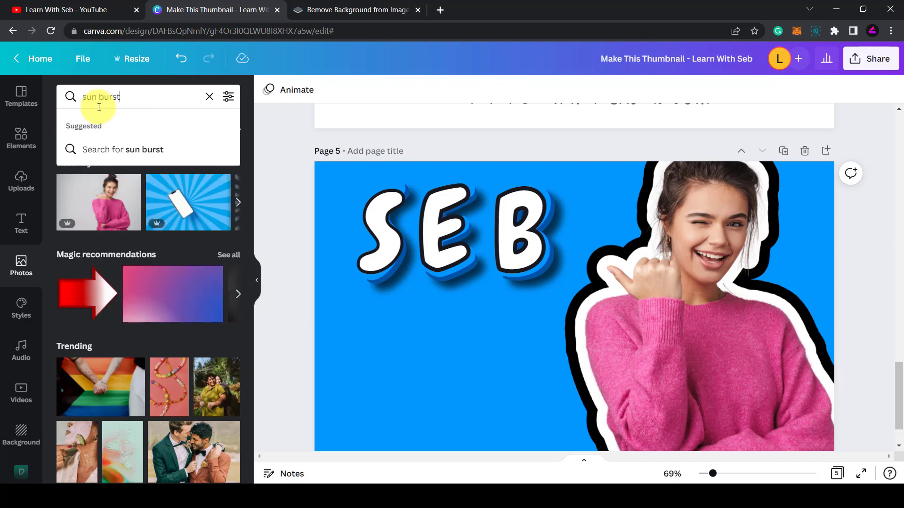
key(Return)
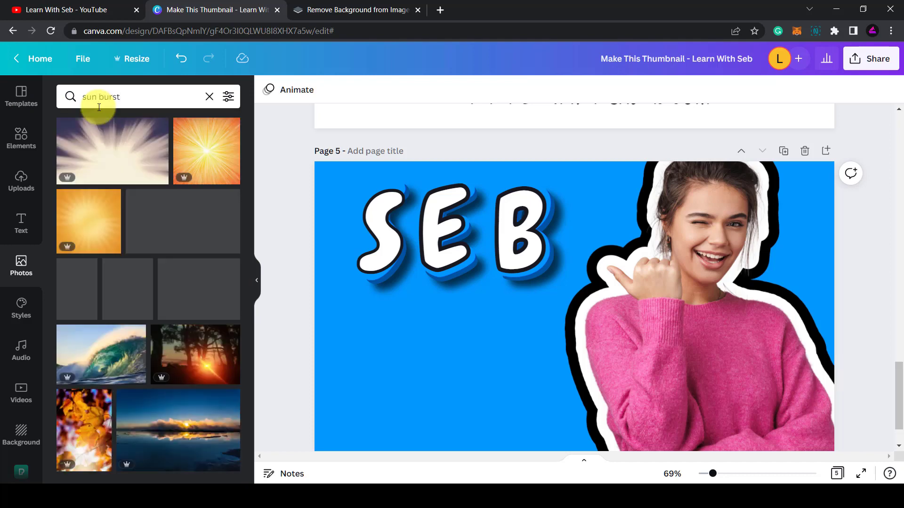
- Find the blue sunburst photo with white flowers in the results and add it to page 5
scroll(163, 283, down, 10)
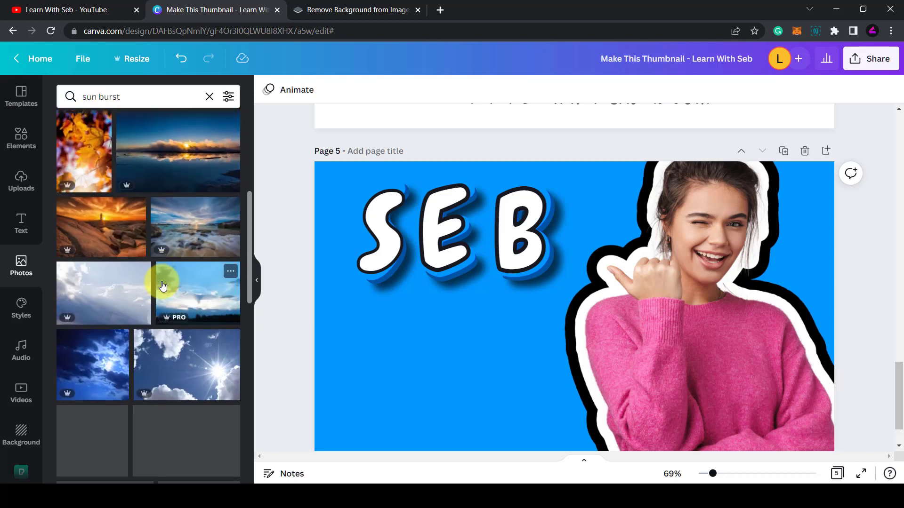
scroll(121, 242, down, 6)
scroll(121, 247, down, 4)
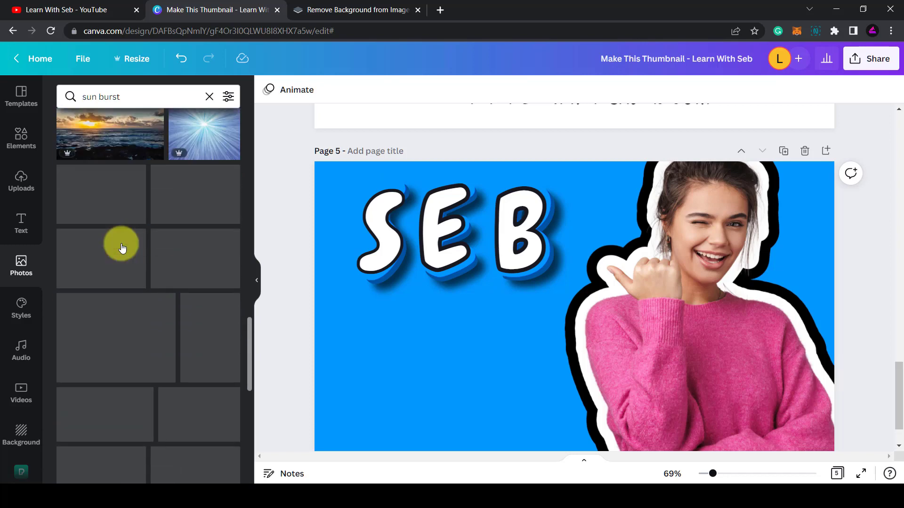
scroll(121, 247, down, 5)
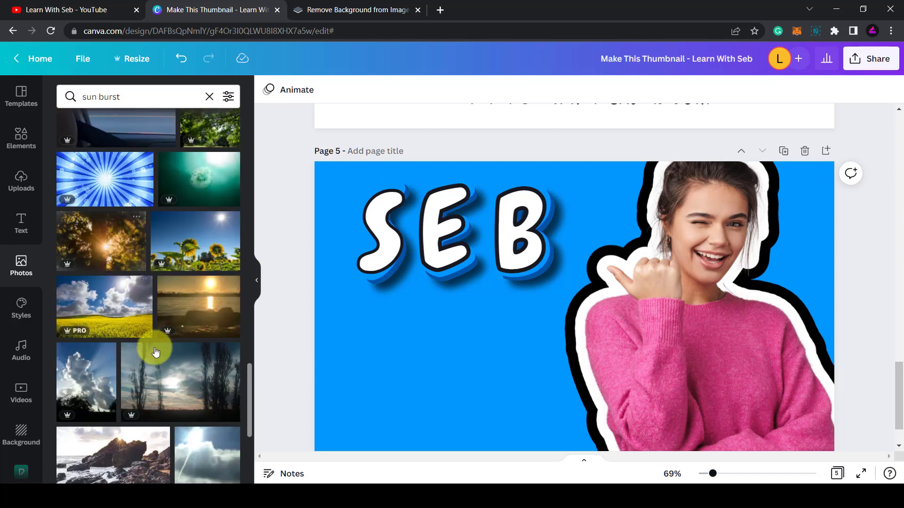
drag(83, 181, 470, 355)
- Reposition and enlarge the sunburst photo until it covers the whole page, with its centre toward the right of the page
drag(568, 273, 604, 216)
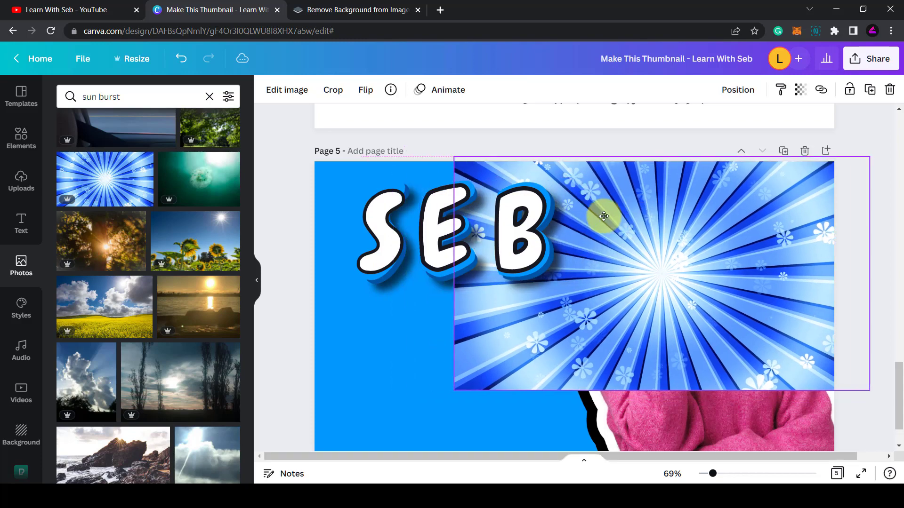
drag(453, 390, 258, 454)
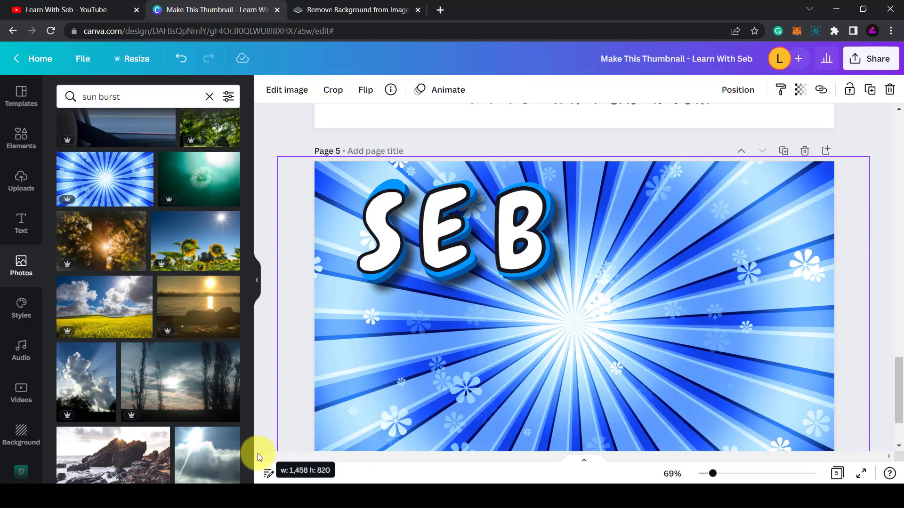
drag(642, 312, 685, 292)
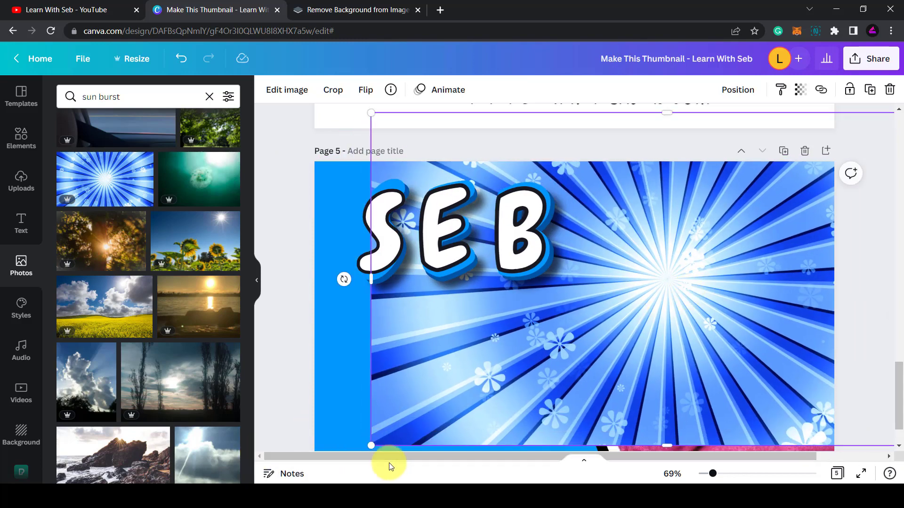
drag(372, 445, 262, 468)
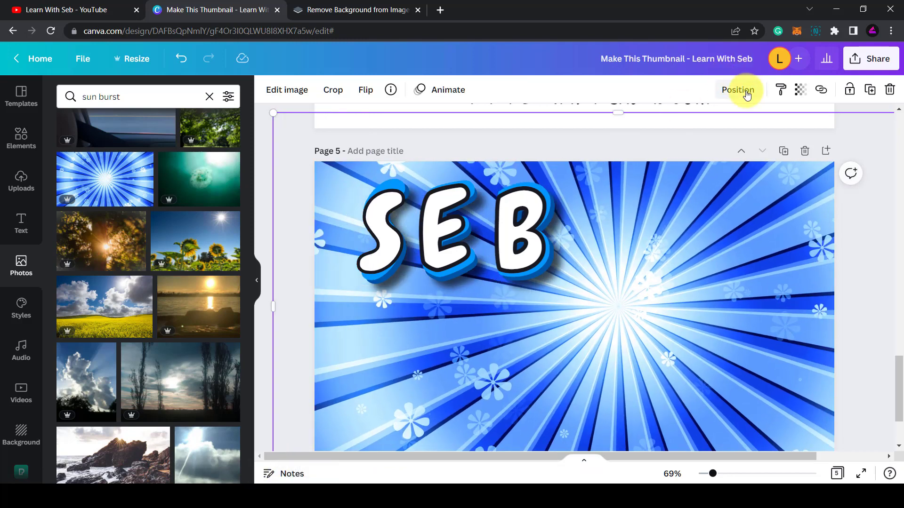
- Send the sunburst photo backward behind the lettering and the woman, and set its transparency to 19
click(747, 94)
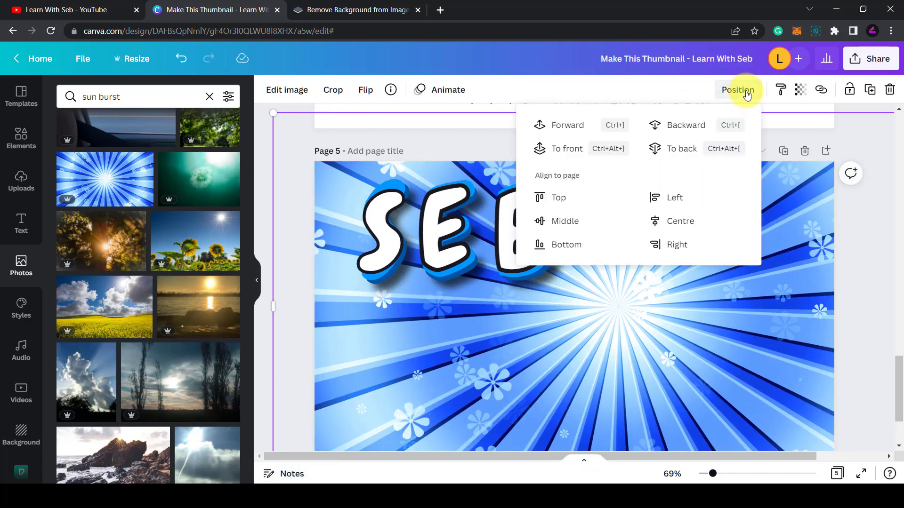
click(681, 132)
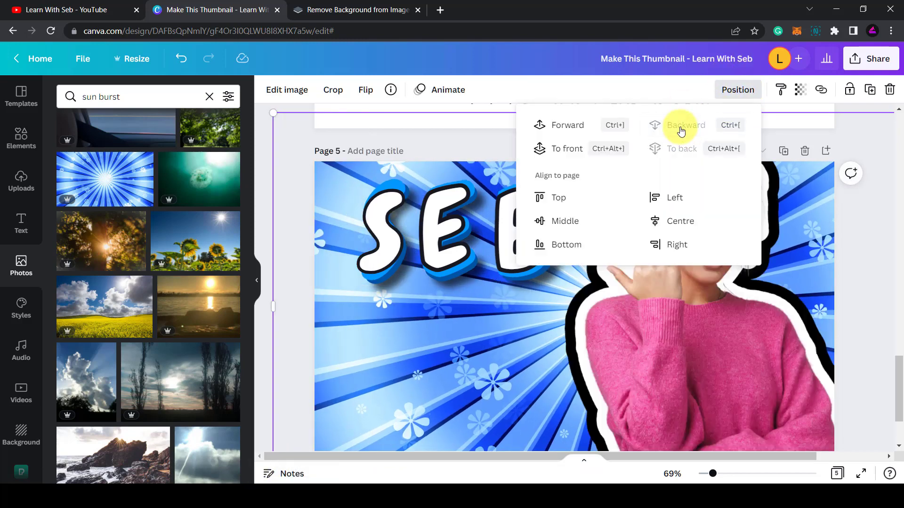
click(801, 91)
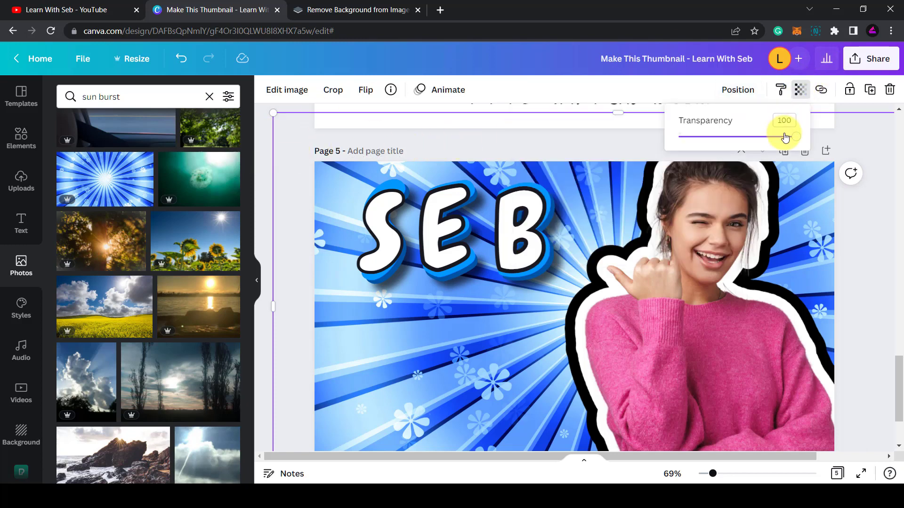
drag(786, 146, 705, 155)
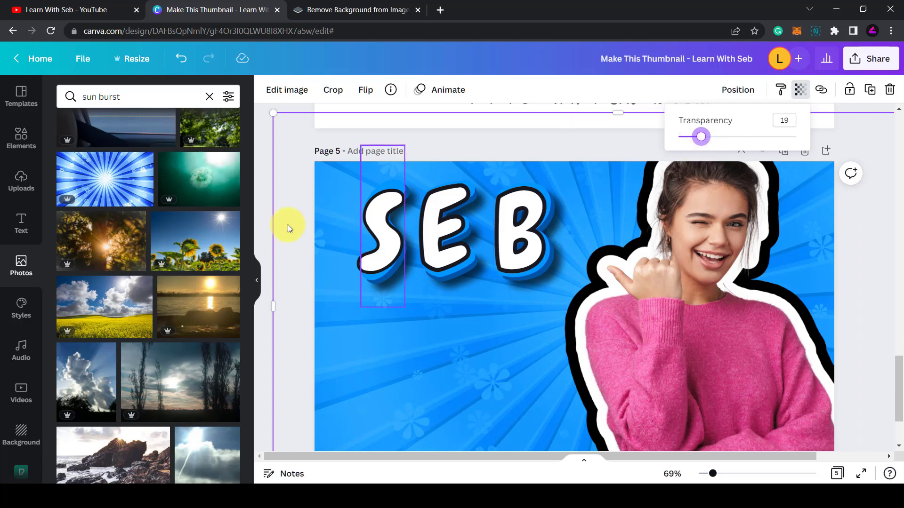
key(Escape)
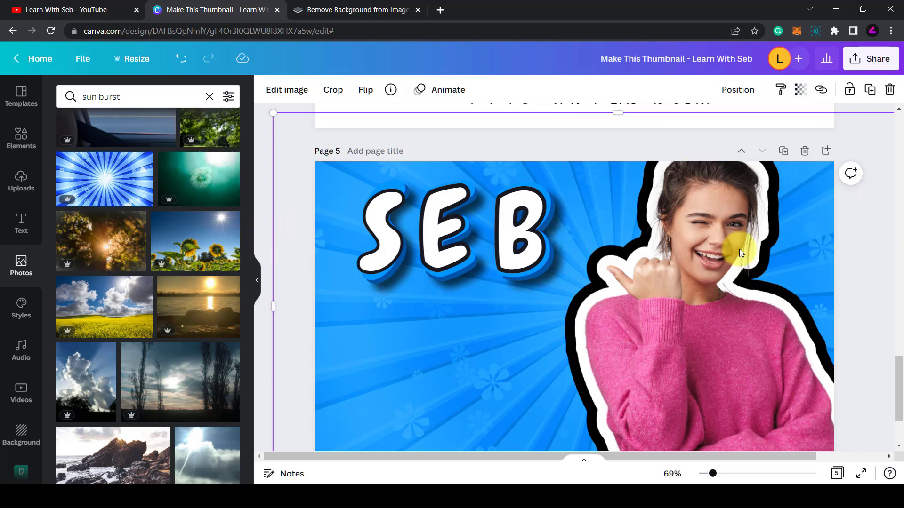
- Search the elements for "canva" and place the round gradient Canva logo below the SEB lettering on page 5
drag(897, 385, 900, 263)
drag(898, 198, 897, 137)
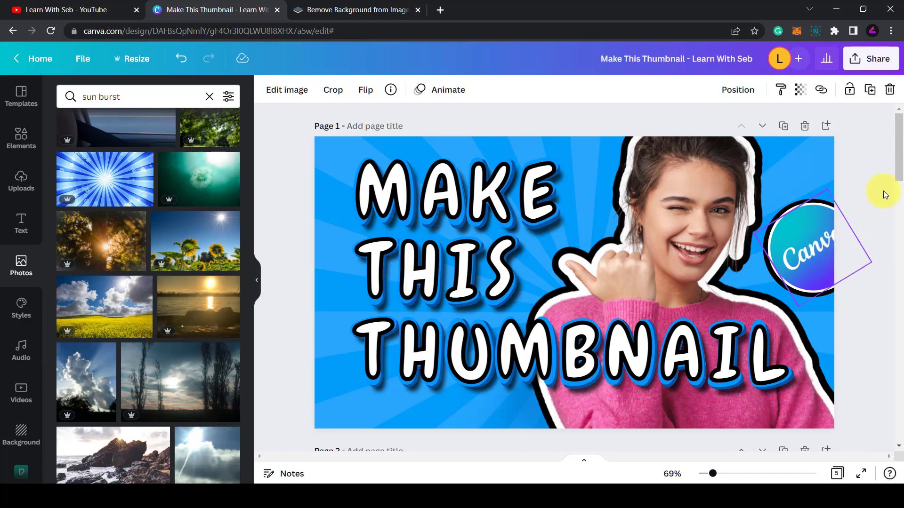
drag(897, 139, 889, 394)
click(861, 381)
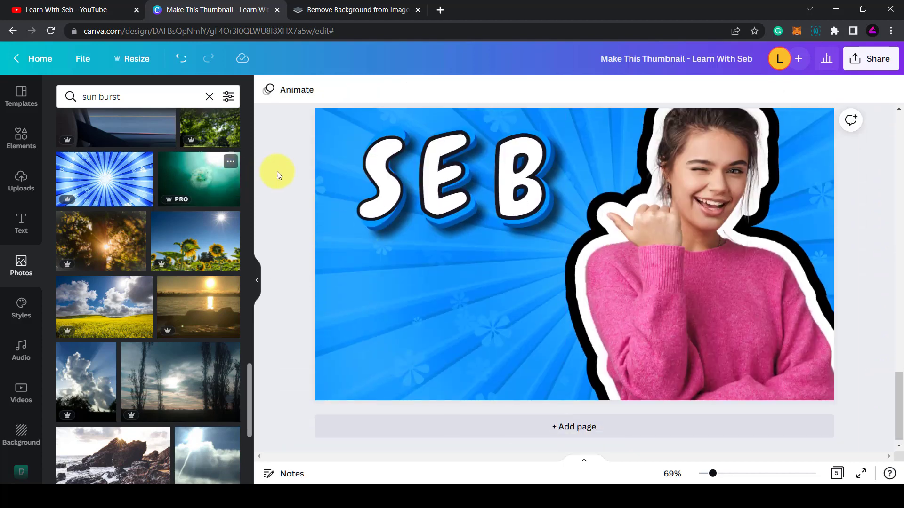
click(21, 139)
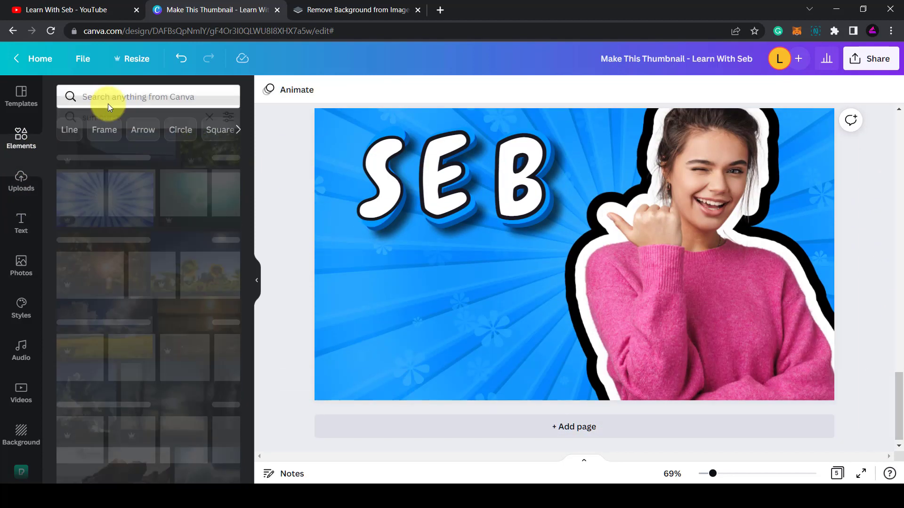
click(127, 94)
text(canva)
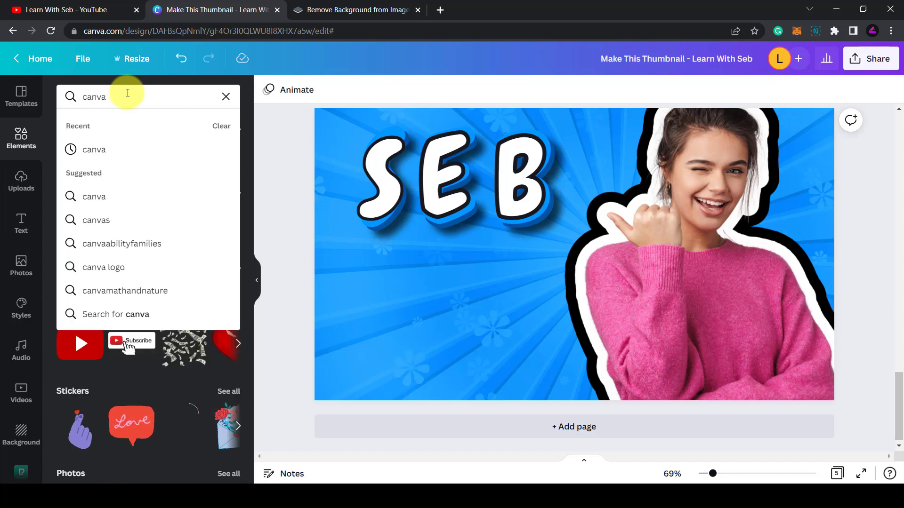
key(Return)
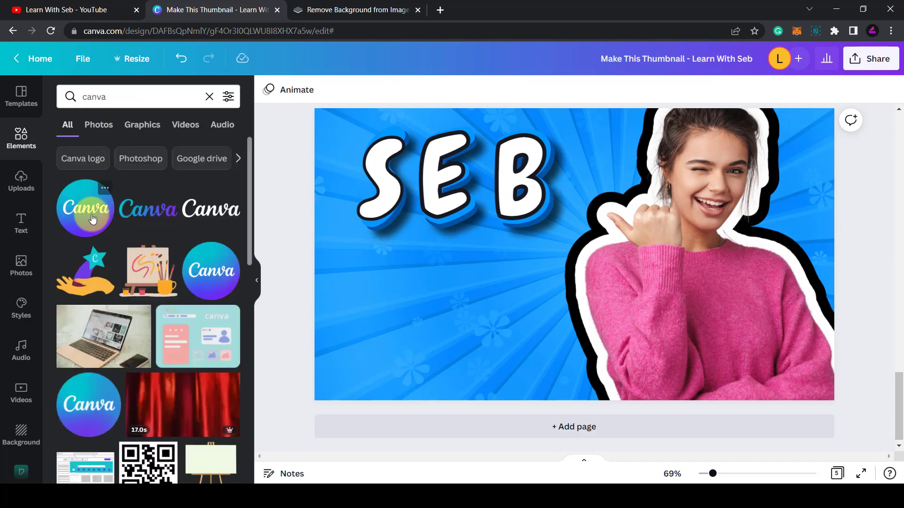
drag(92, 219, 445, 313)
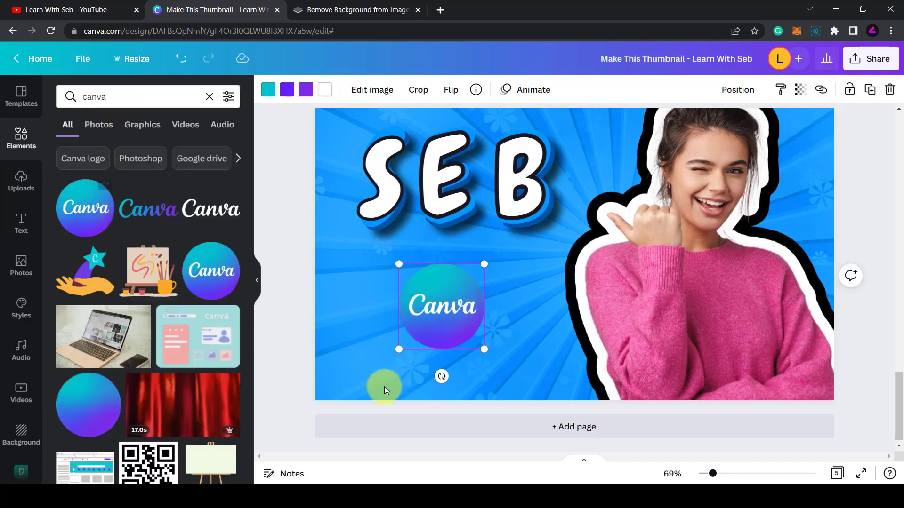
click(292, 300)
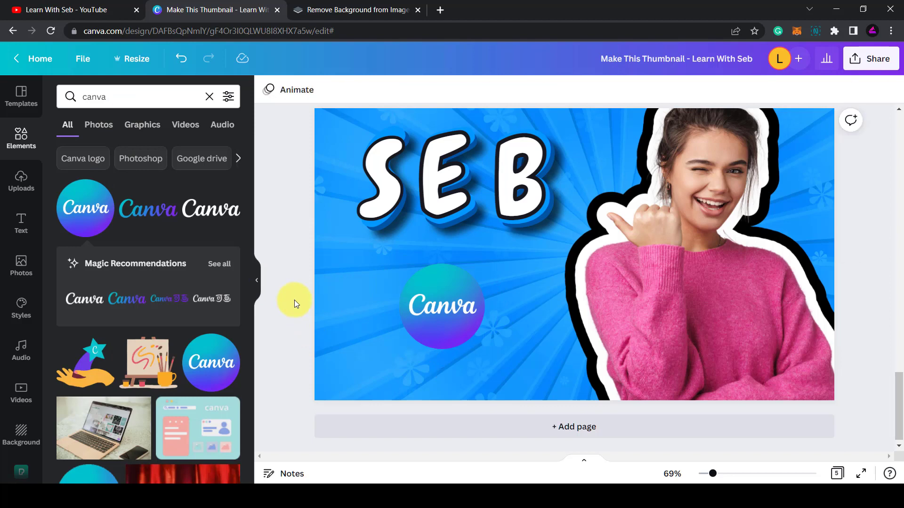
- Add a circle shape, enlarge it slightly beyond the Canva logo's size and centre it over the logo
key(c)
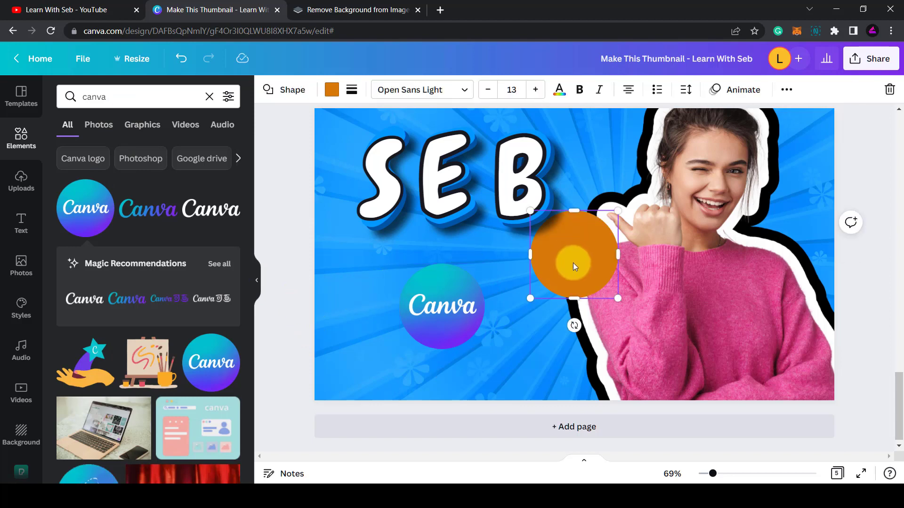
drag(568, 267, 433, 303)
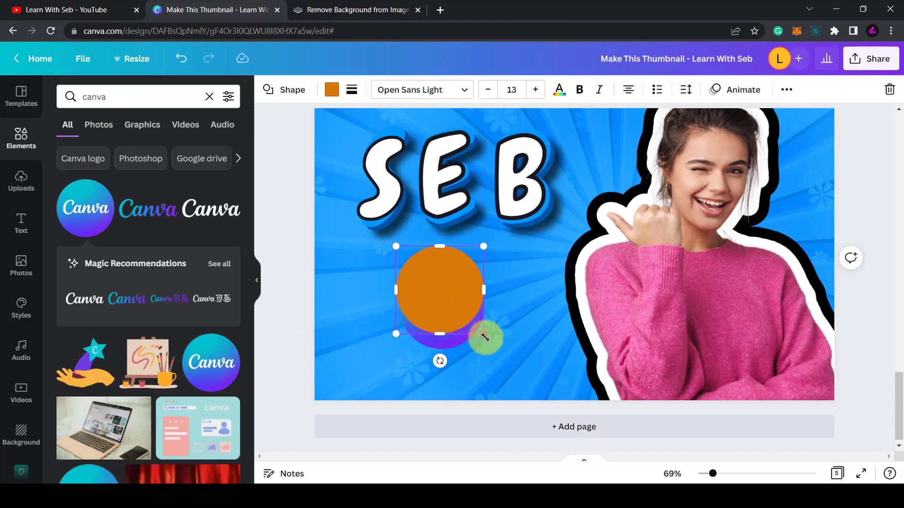
drag(484, 338, 492, 359)
double_click(448, 304)
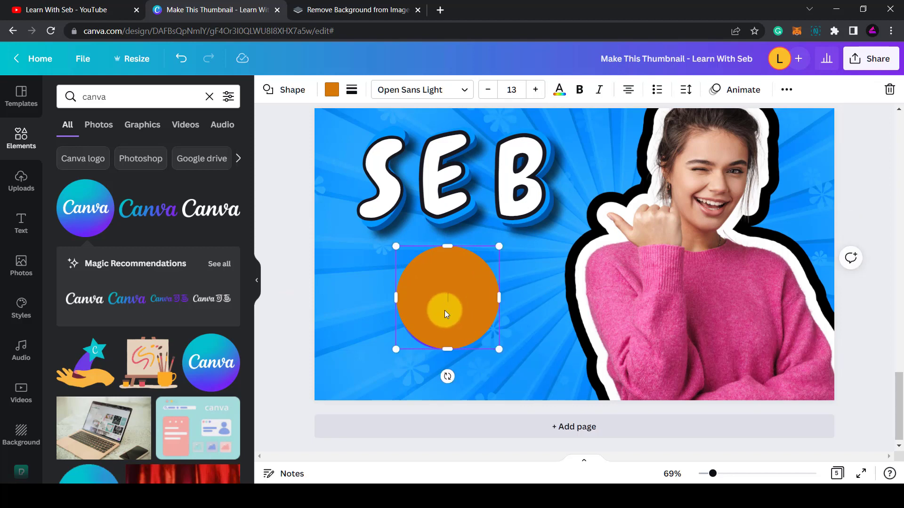
drag(465, 315, 459, 323)
- Colour the circle white and send it backward behind the Canva logo
click(332, 90)
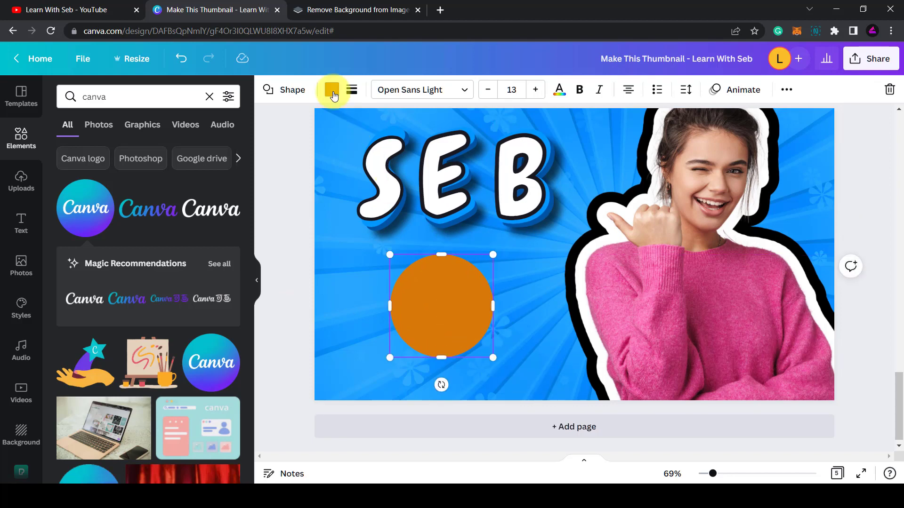
click(227, 184)
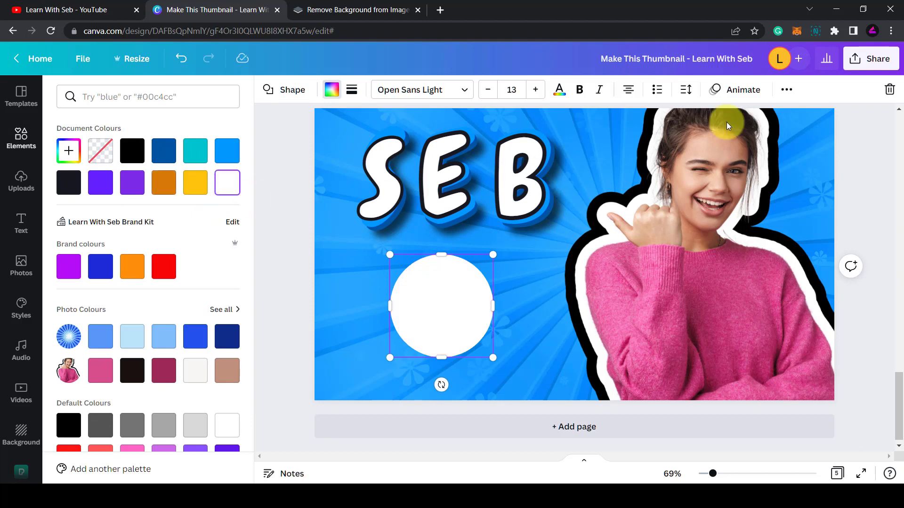
click(786, 90)
click(648, 117)
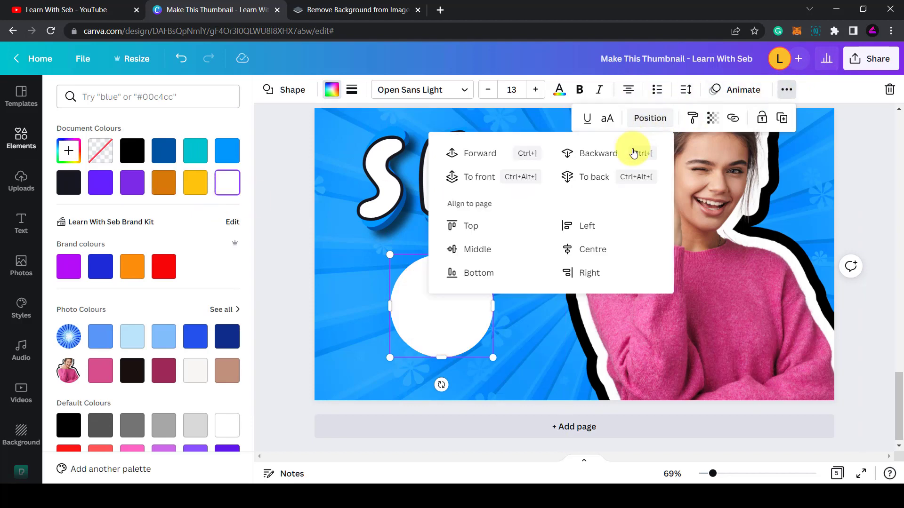
click(591, 157)
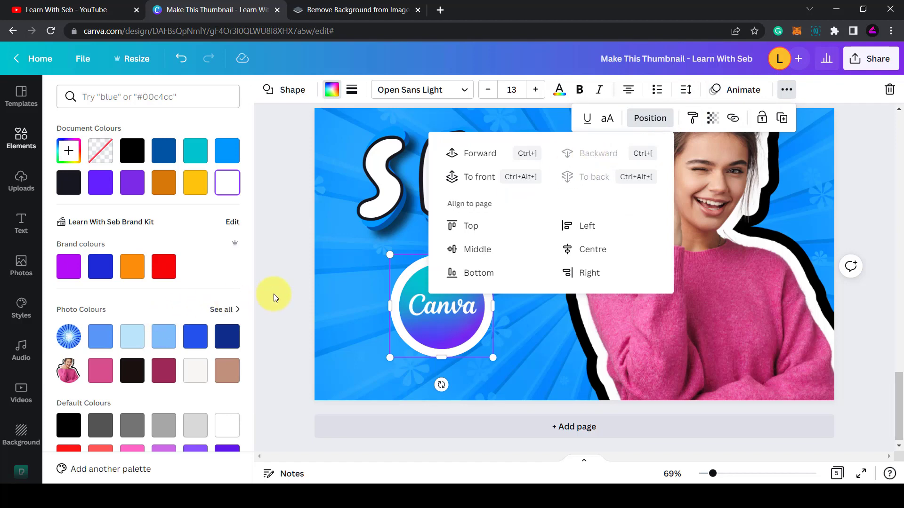
- Shrink the white circle slightly and centre it behind the Canva logo to leave a thin, even ring
click(468, 390)
drag(493, 358, 481, 353)
scroll(481, 353, down, 1)
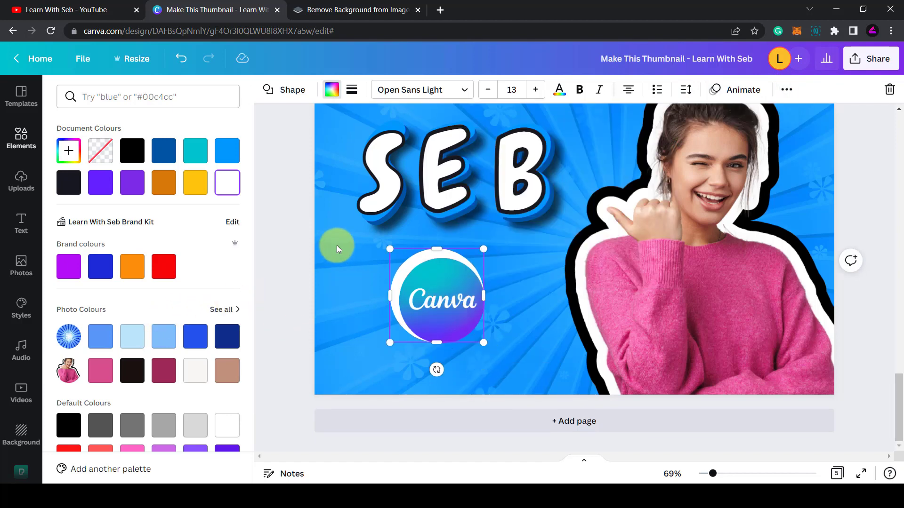
click(405, 254)
drag(407, 258, 425, 251)
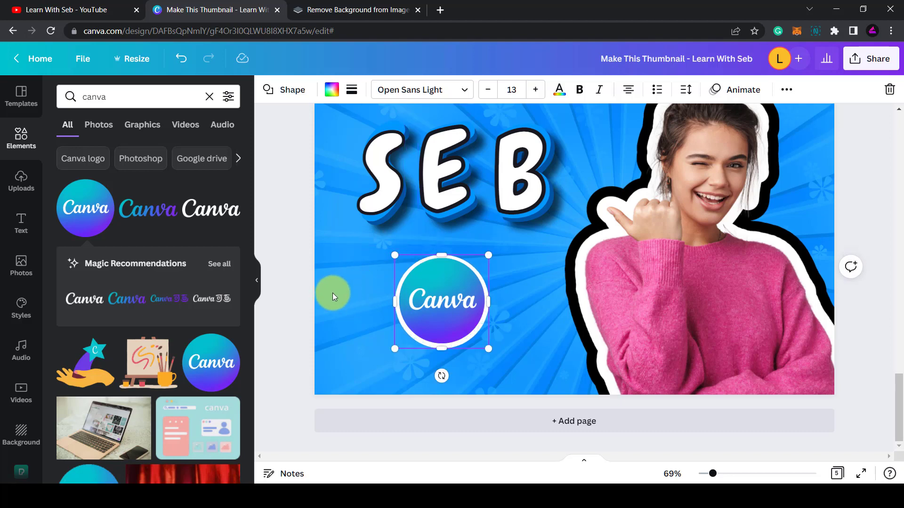
- Colour a copy of the white circle near-black and enlarge it to cover the white-ringed Canva logo
click(332, 89)
click(69, 183)
drag(466, 310, 446, 298)
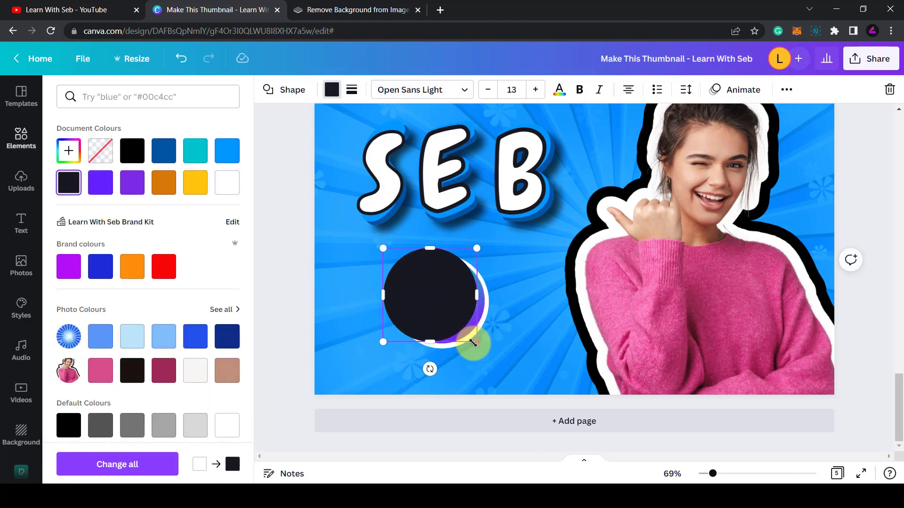
drag(498, 350, 501, 350)
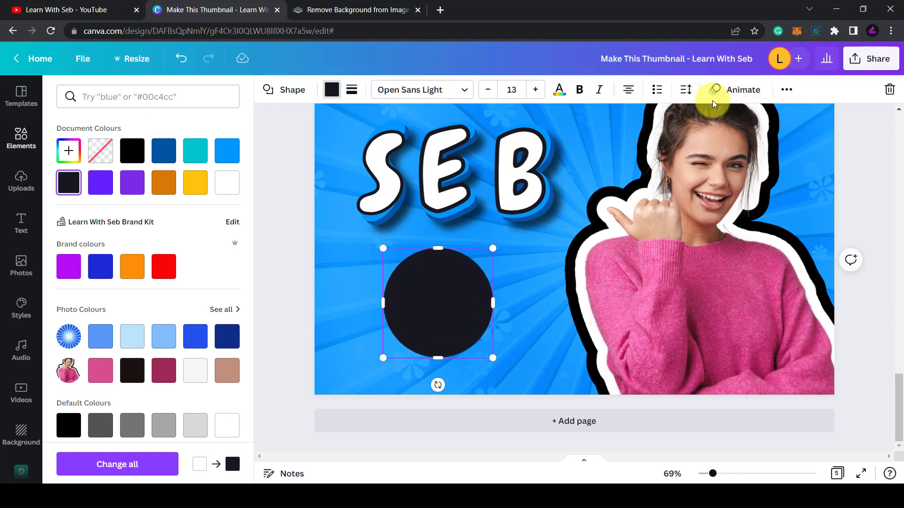
- Send the near-black circle backward until it sits behind both the Canva logo and its white circle
click(782, 92)
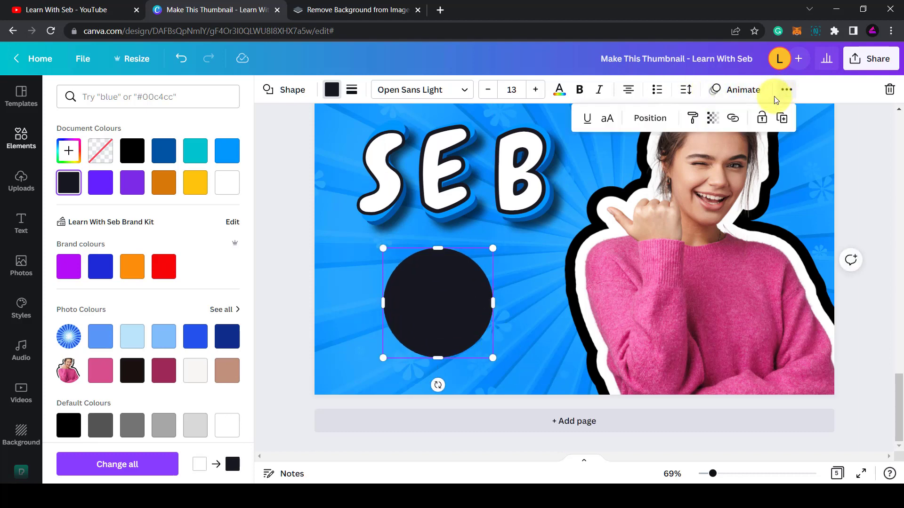
click(651, 118)
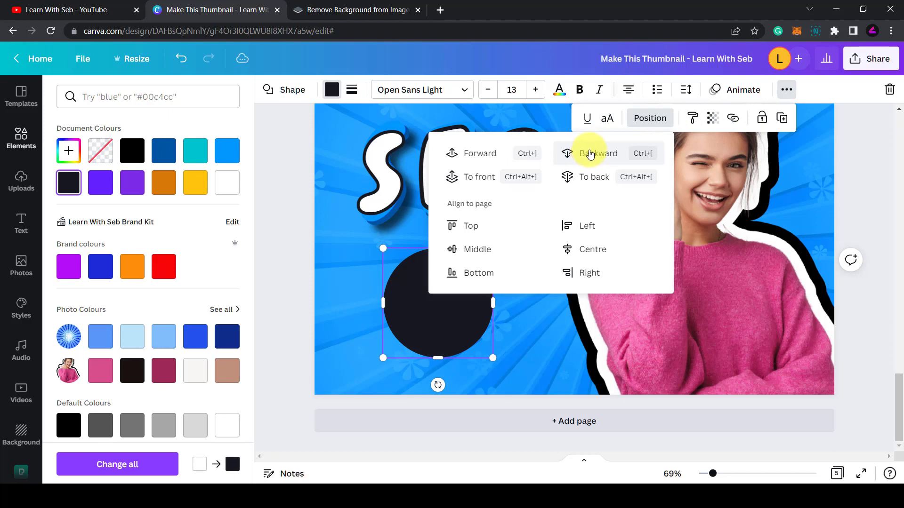
click(592, 158)
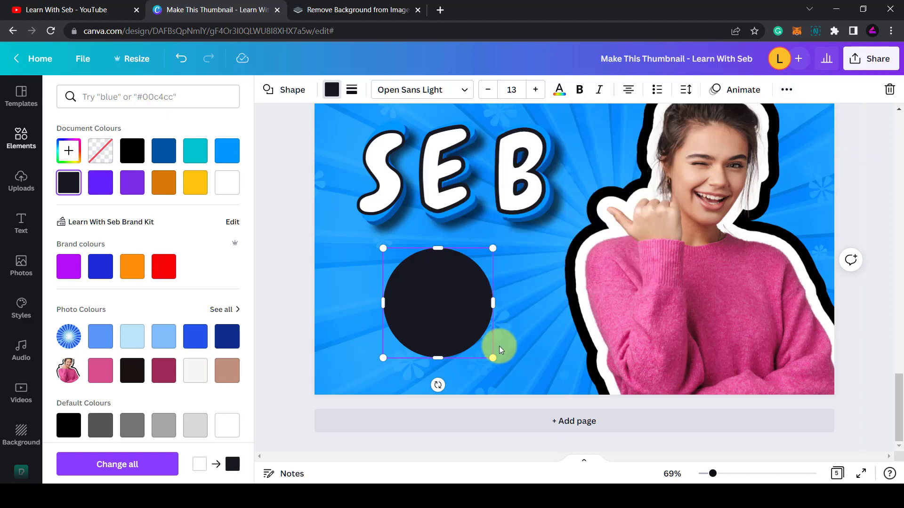
click(786, 90)
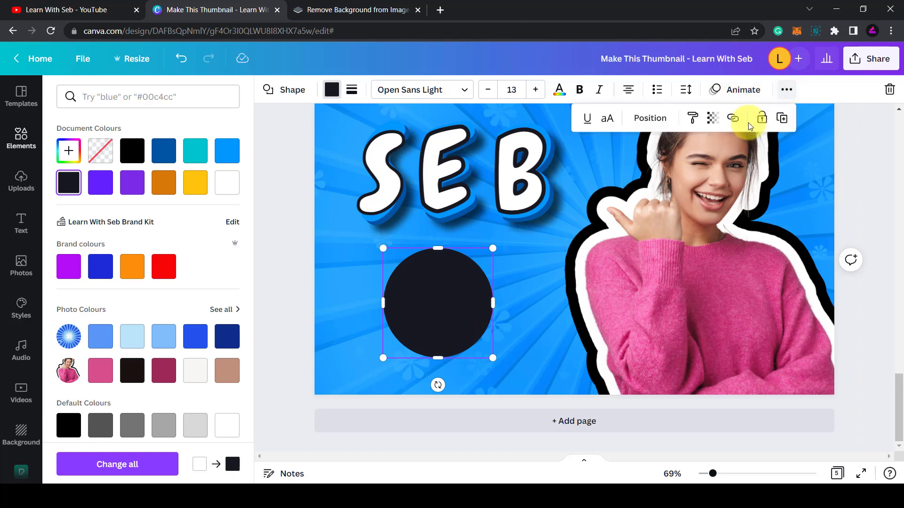
click(652, 119)
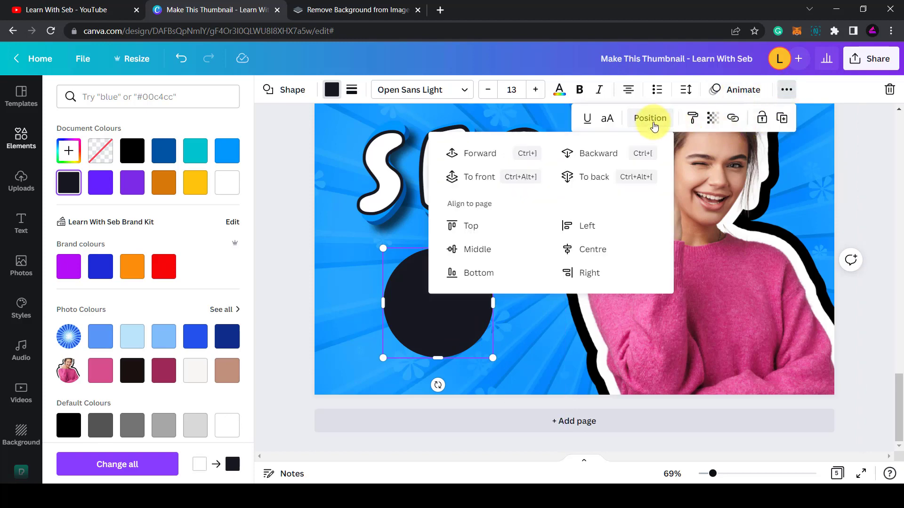
click(590, 157)
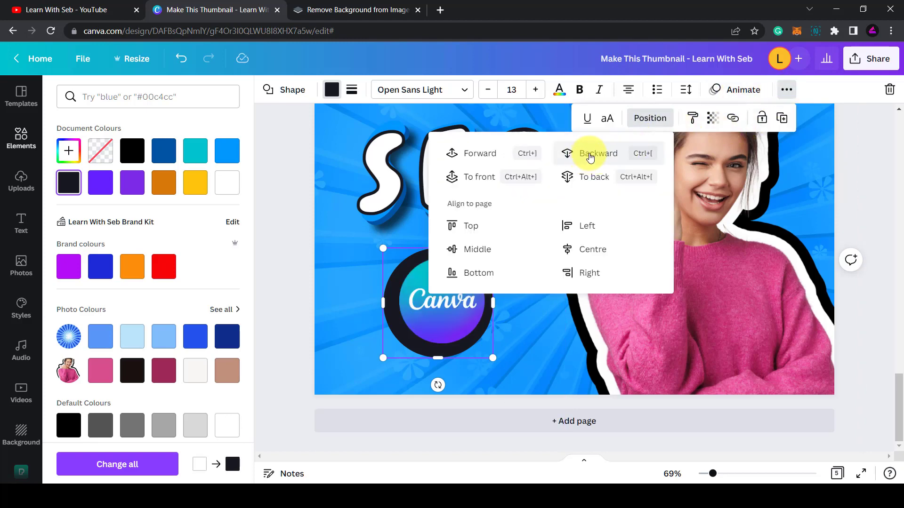
click(590, 157)
click(276, 324)
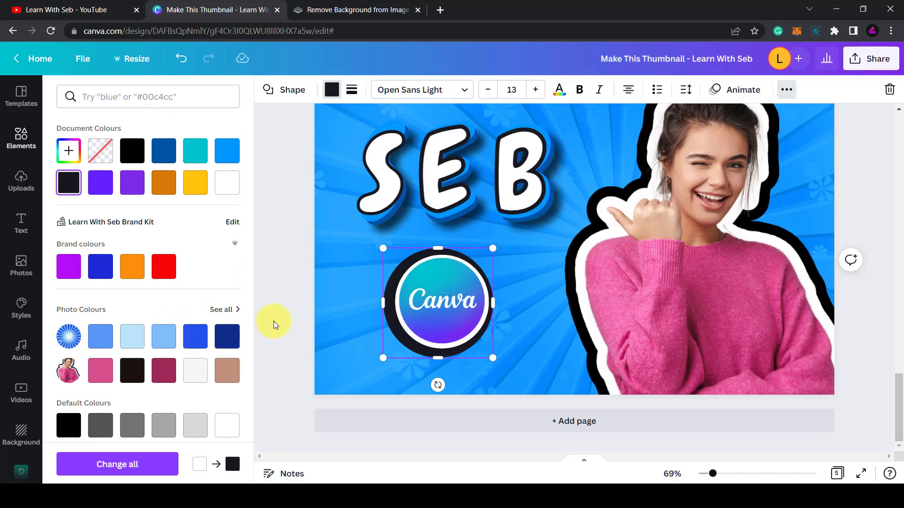
- Nudge the near-black circle right and shrink it slightly to form an even dark ring around the white-ringed Canva logo
click(390, 260)
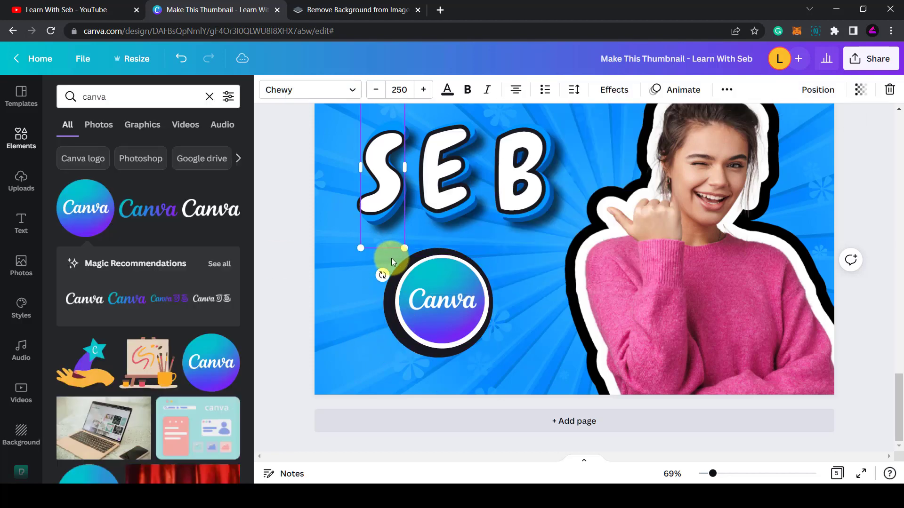
click(386, 303)
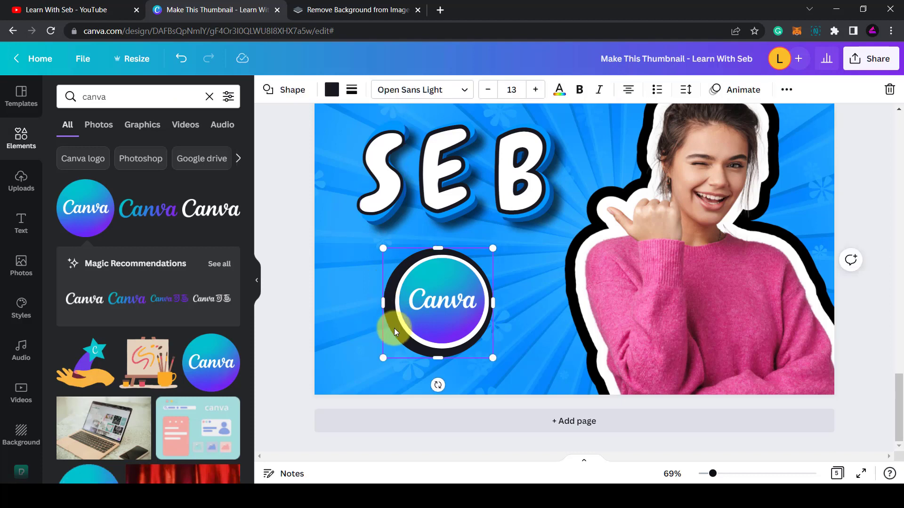
key(Right)
key(Right)
key(Right)
key(Right)
key(Right)
key(Right)
key(Right)
key(Right)
key(Right)
key(Right)
key(Right)
key(Right)
key(Right)
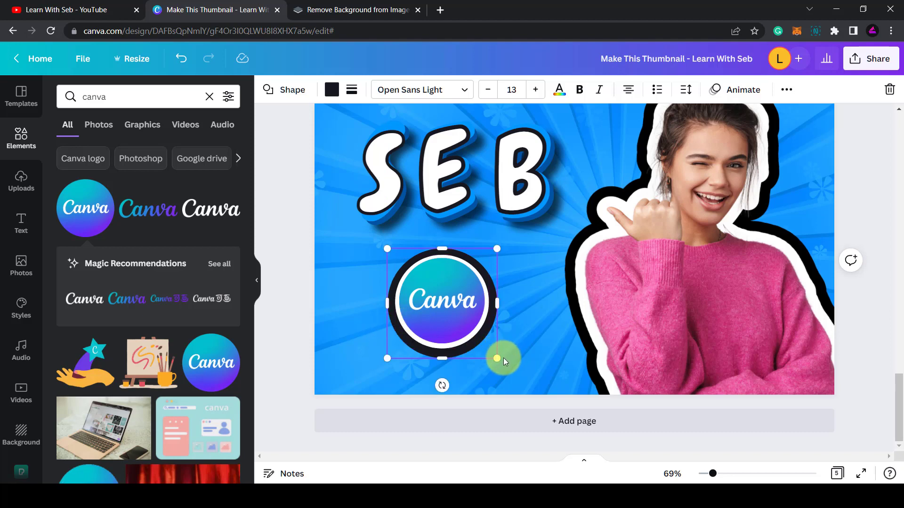
drag(497, 358, 496, 353)
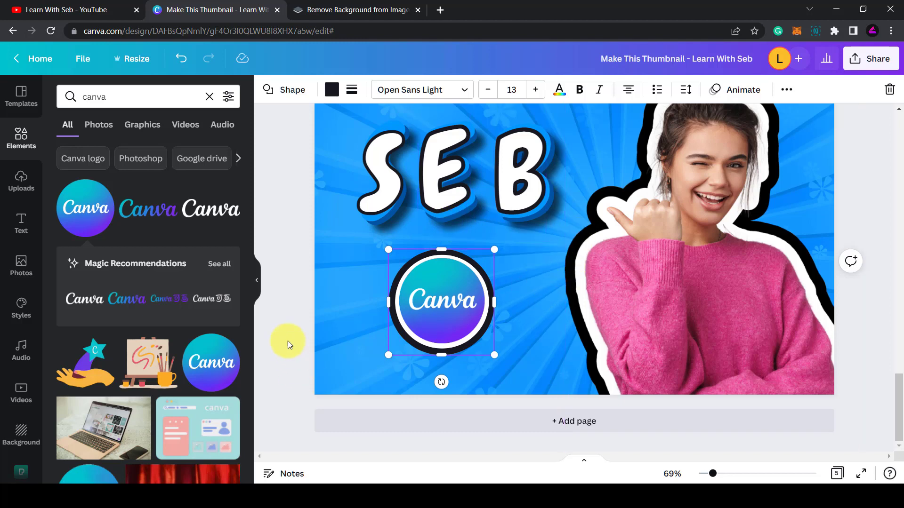
click(291, 301)
- Review the thumbnail on page 5 and the blue and orange 3D A–Z letter pages that follow it
scroll(282, 292, up, 2)
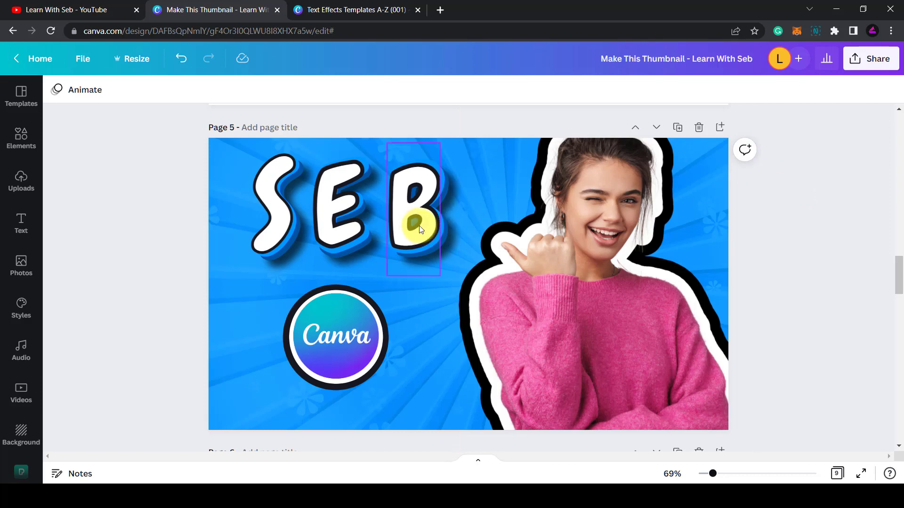
scroll(775, 249, down, 2)
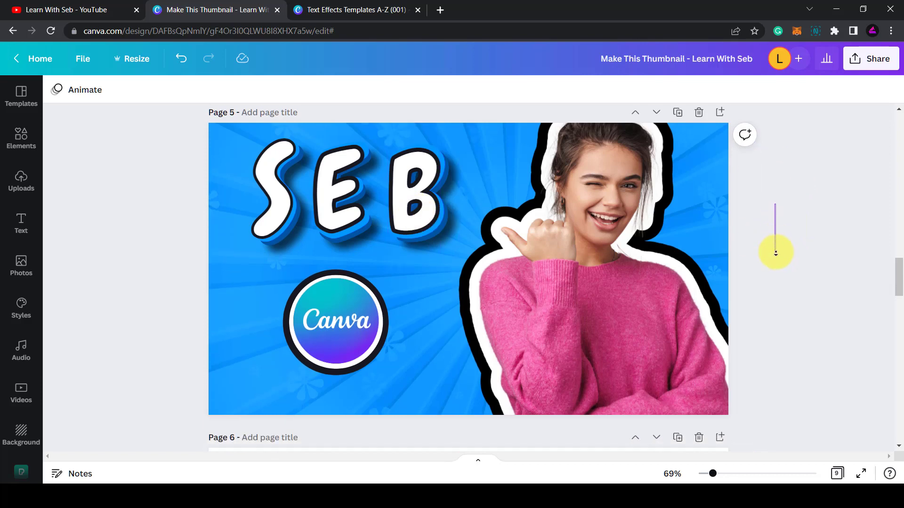
scroll(776, 252, down, 5)
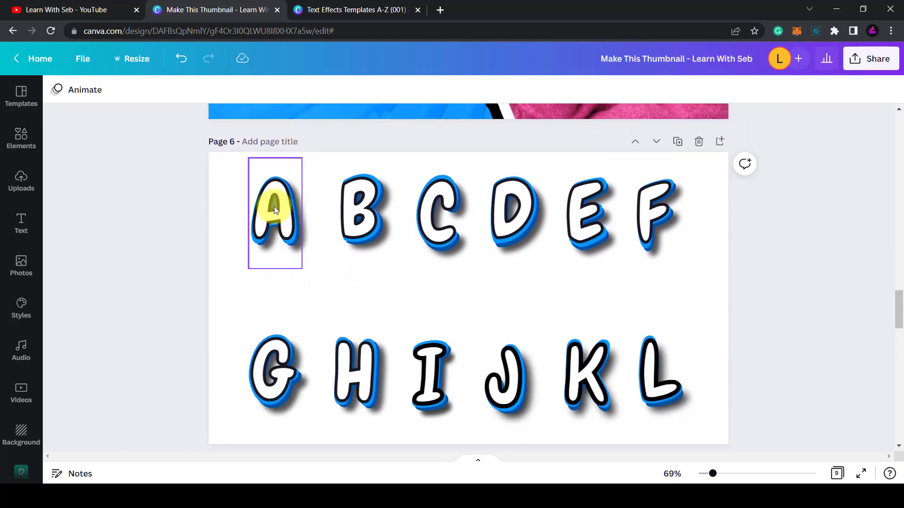
drag(781, 210, 779, 277)
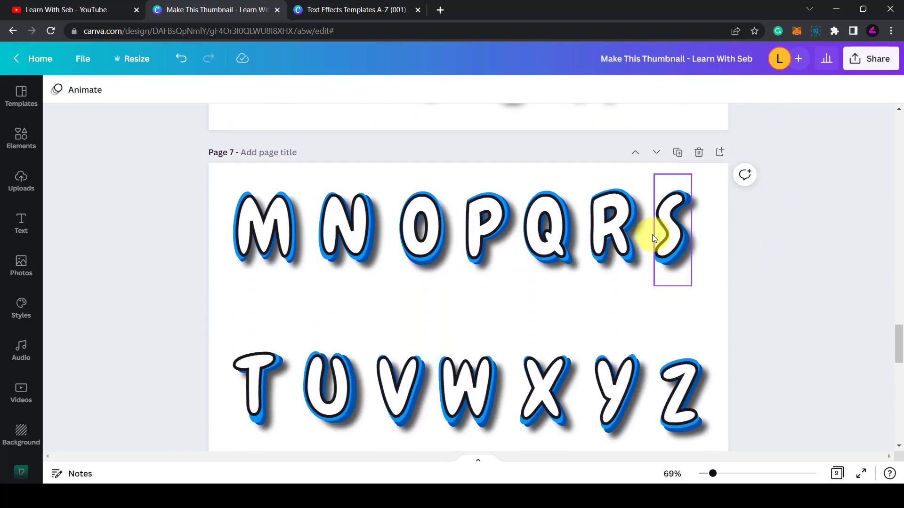
drag(798, 223, 777, 278)
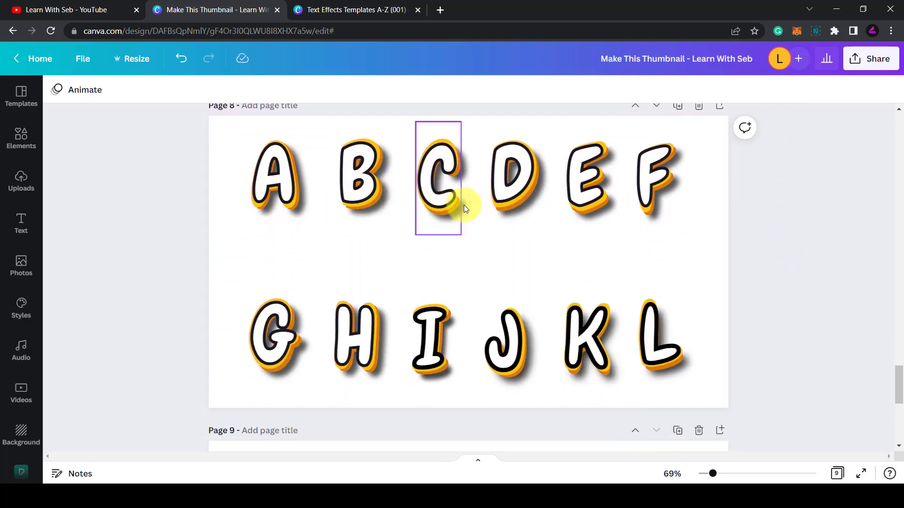
drag(765, 188, 768, 237)
drag(807, 319, 793, 261)
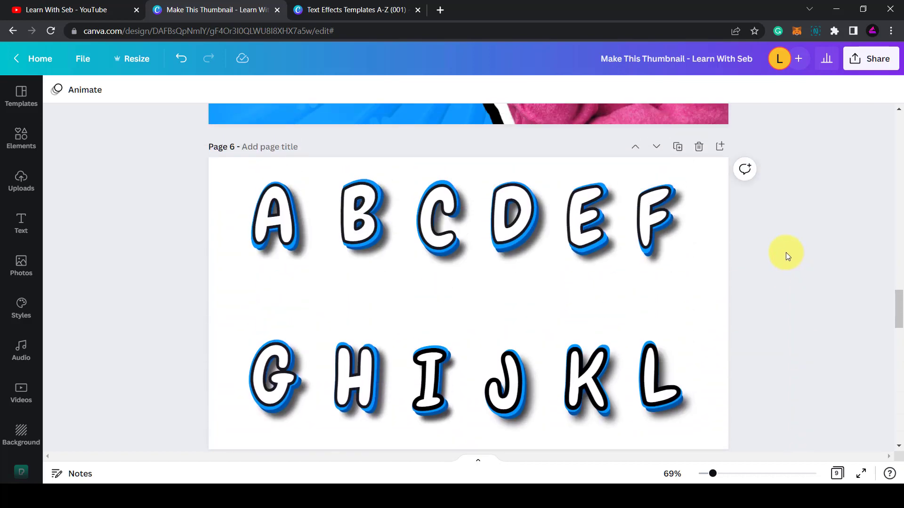
- Switch to the Text Effects Templates A-Z (001) design and look through its instructions and 3D letter pages
click(331, 10)
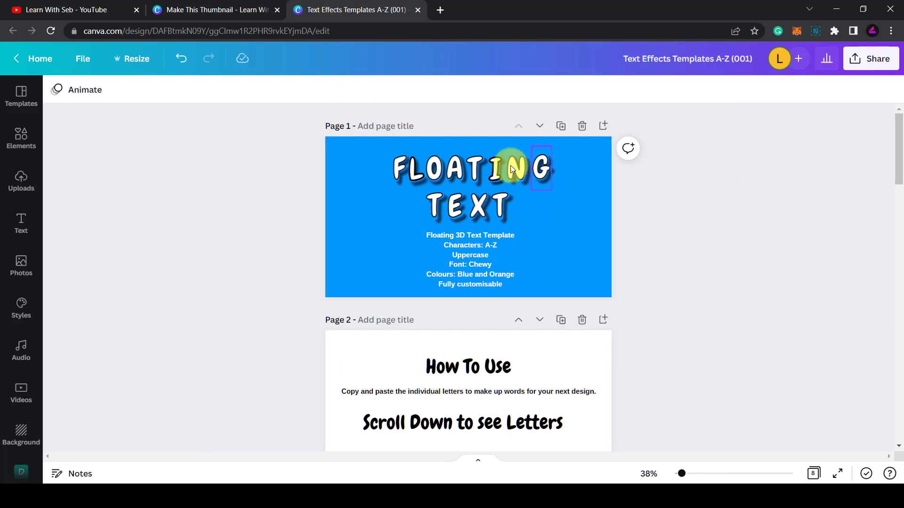
drag(688, 208, 658, 290)
drag(636, 241, 635, 293)
drag(656, 229, 651, 278)
drag(706, 244, 704, 283)
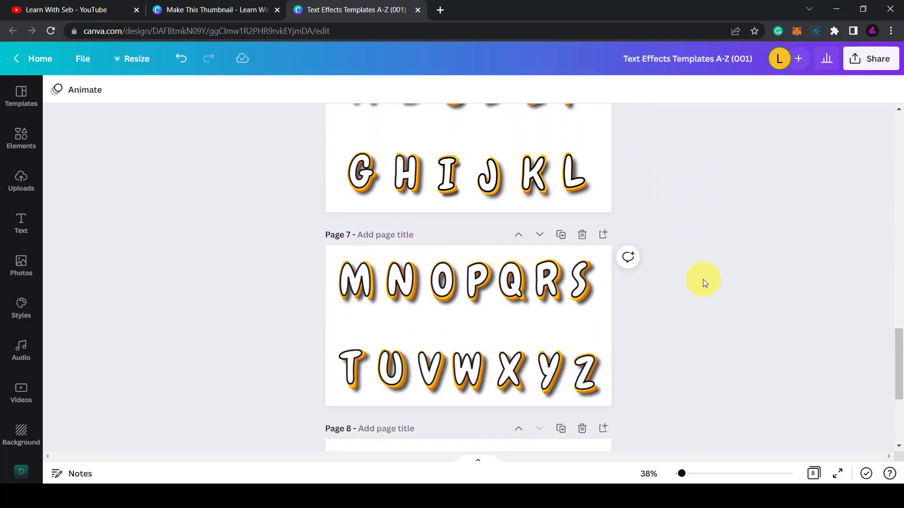